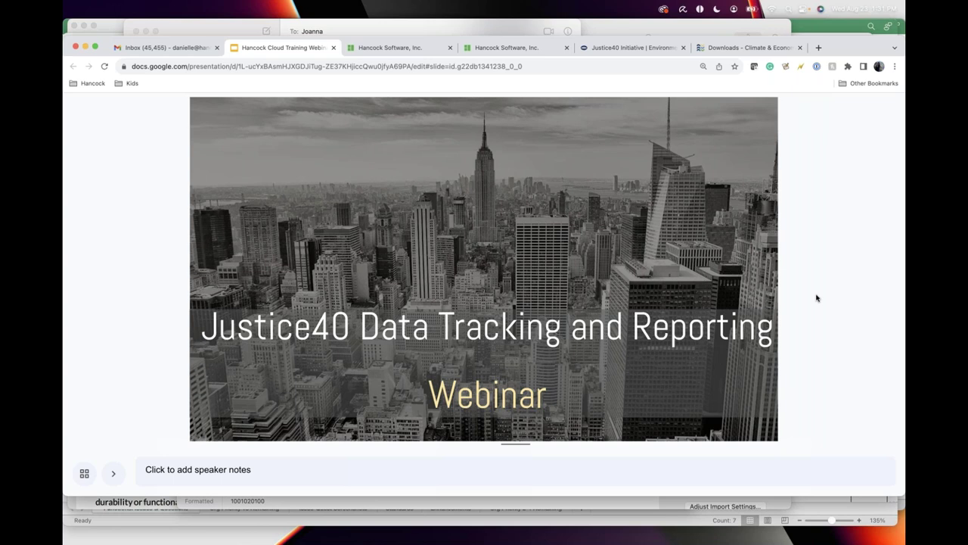
Switch from the webinar title slide to the White House Justice40 Initiative page
left_click(610, 49)
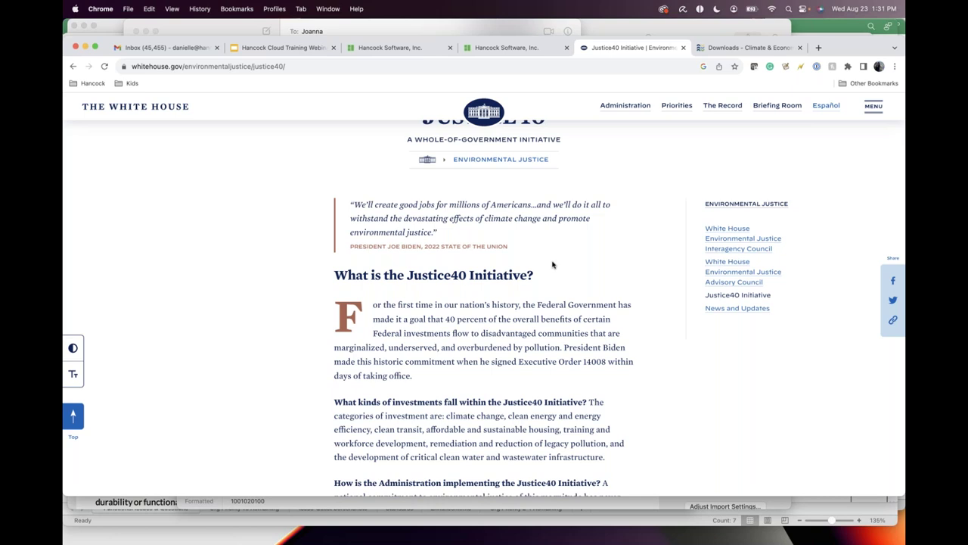
Zoom the Justice40 page in twice, then highlight the three federal funding laws and 'environmental justice'
key("super+equal")
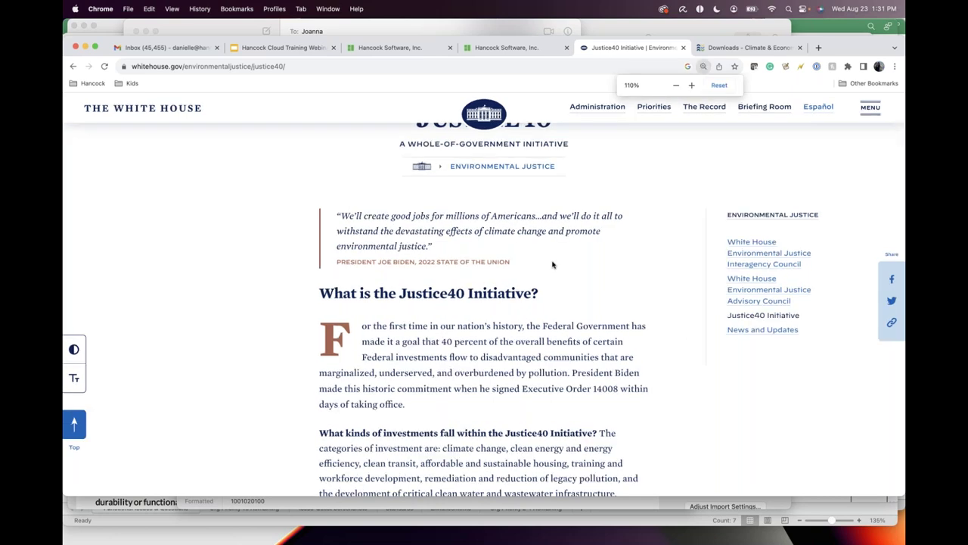
key("super+equal")
scroll(506, 412, "down", 5)
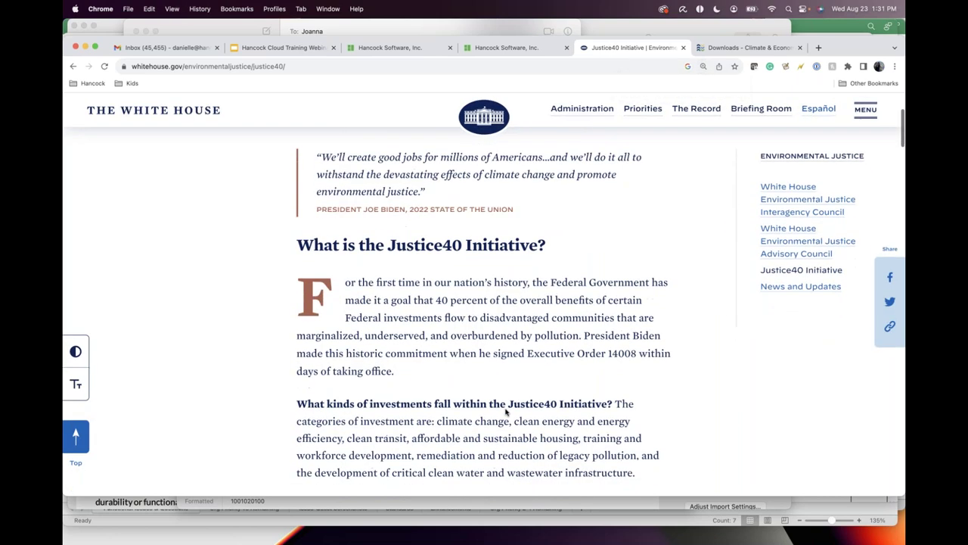
scroll(506, 412, "down", 1)
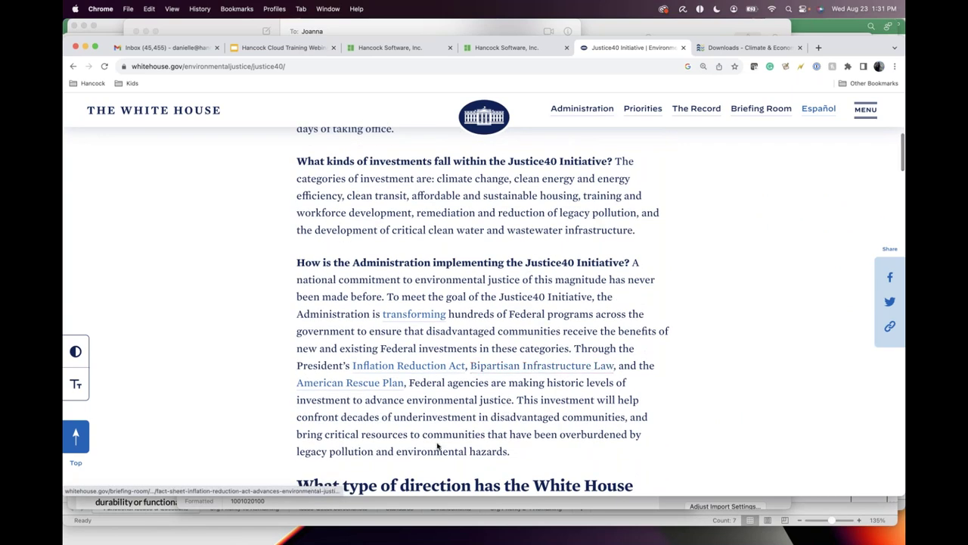
scroll(407, 342, "down", 1)
left_click_drag(409, 346, 346, 331)
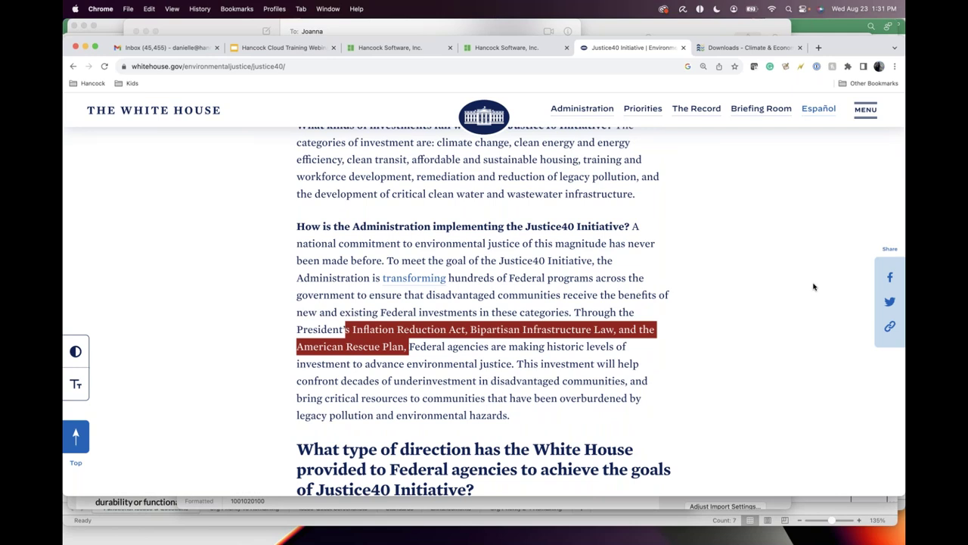
left_click(616, 250)
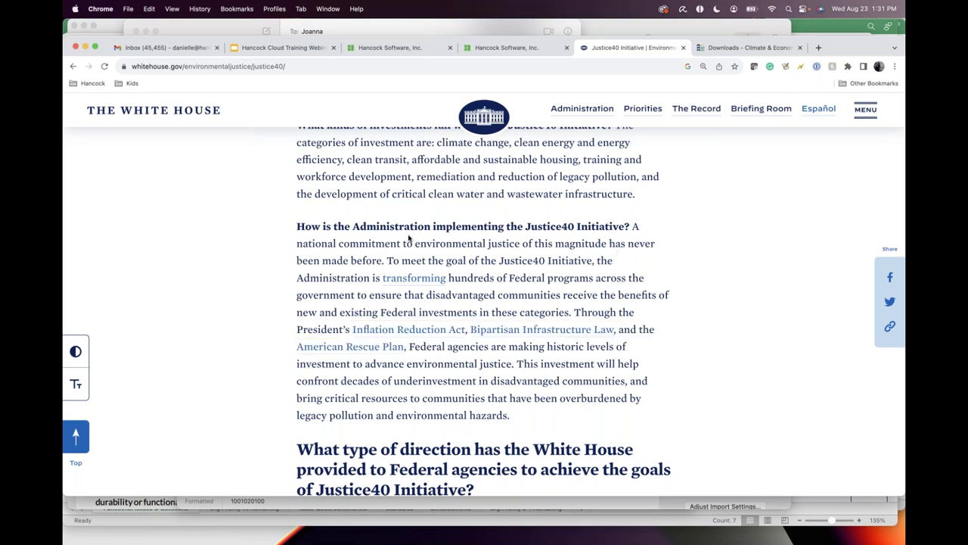
mouse_move(429, 244)
left_mouse_down()
mouse_move(504, 262)
mouse_move(522, 249)
mouse_move(415, 243)
left_mouse_up()
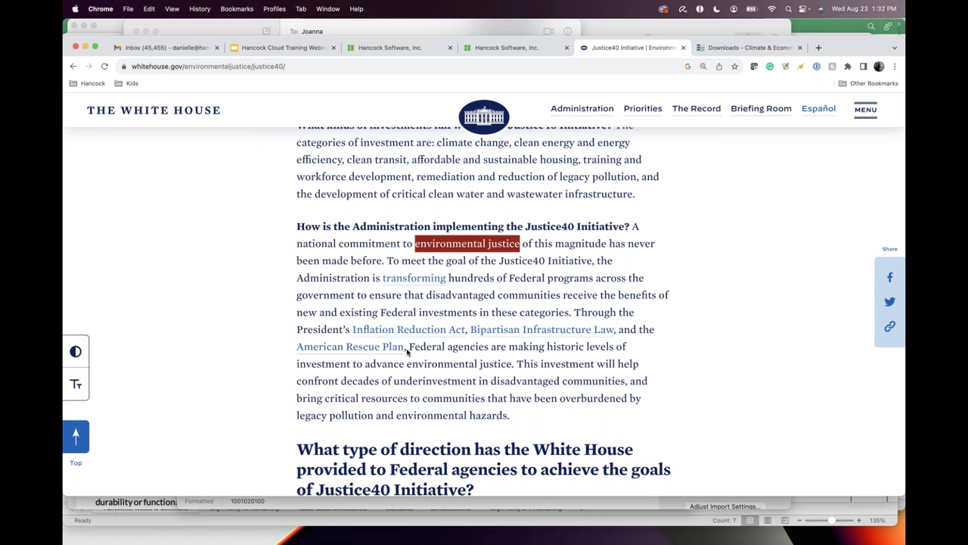
left_click_drag(407, 349, 351, 334)
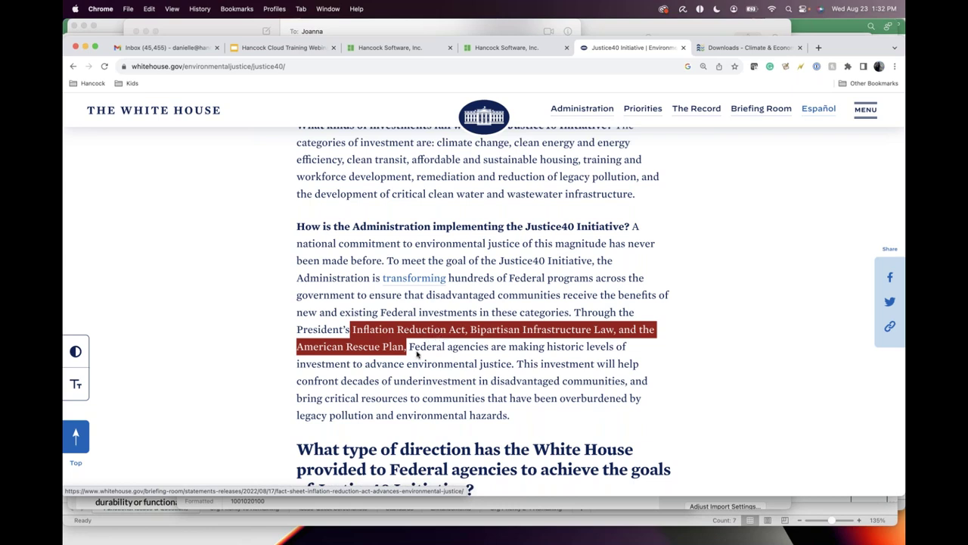
Visit the American Rescue Plan page, return, and move to the screening tool's Downloads page
left_click(381, 354)
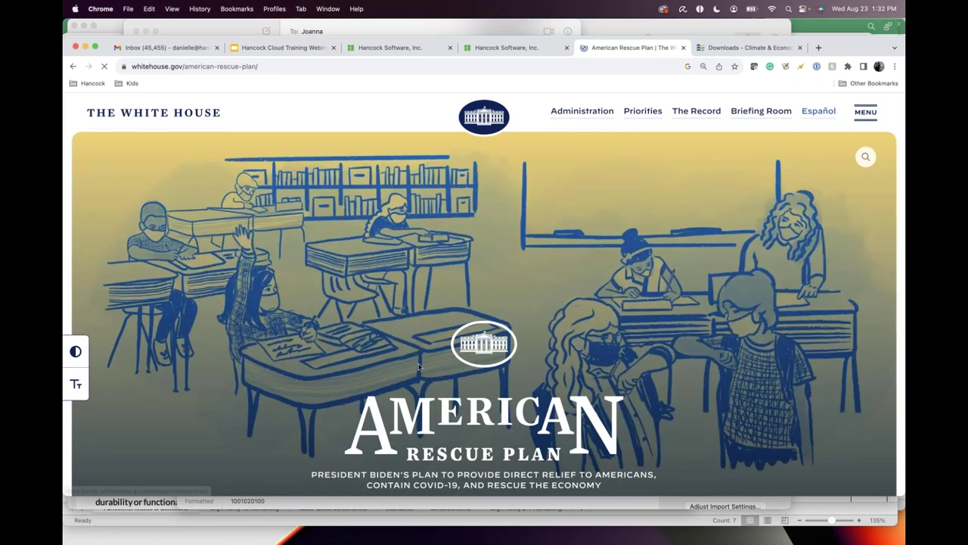
left_click(72, 67)
scroll(416, 314, "down", 4)
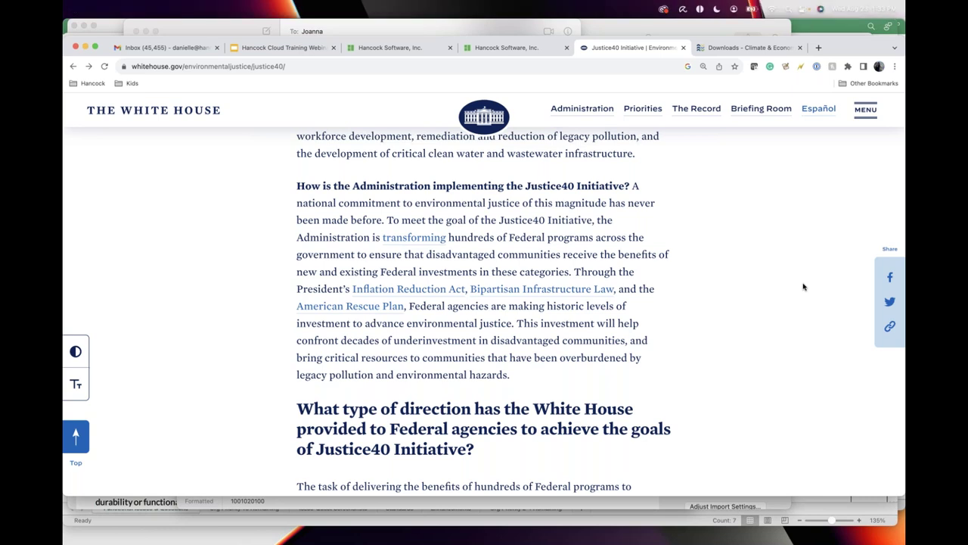
left_click(711, 47)
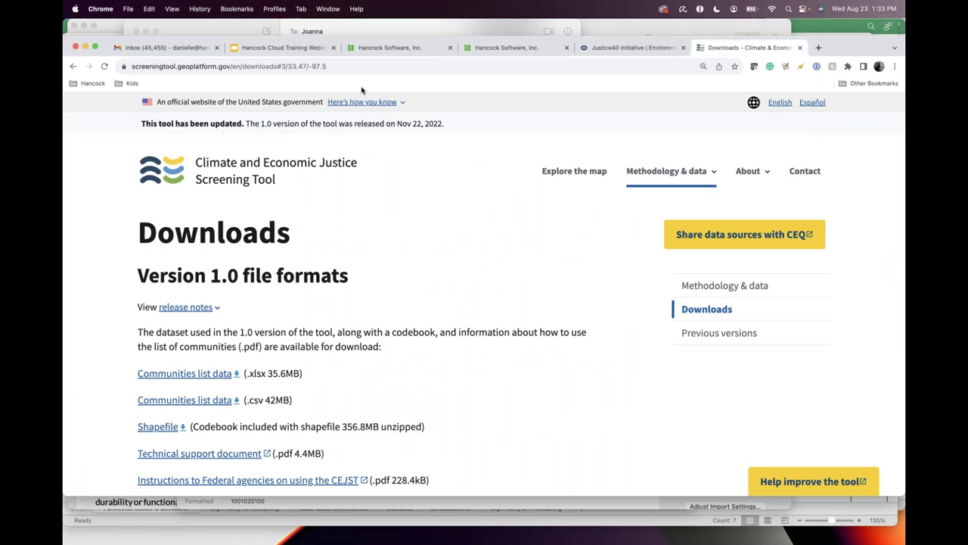
left_click(73, 66)
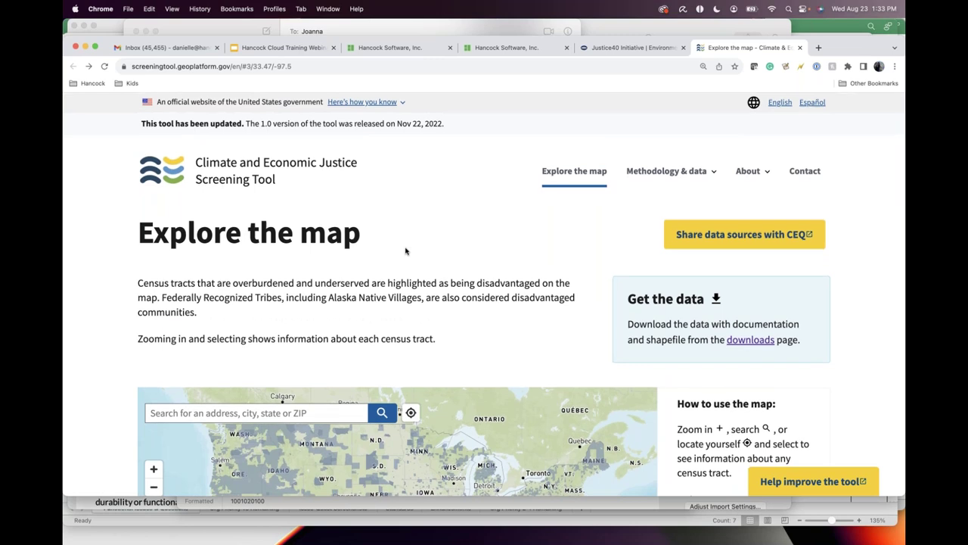
left_click(218, 66)
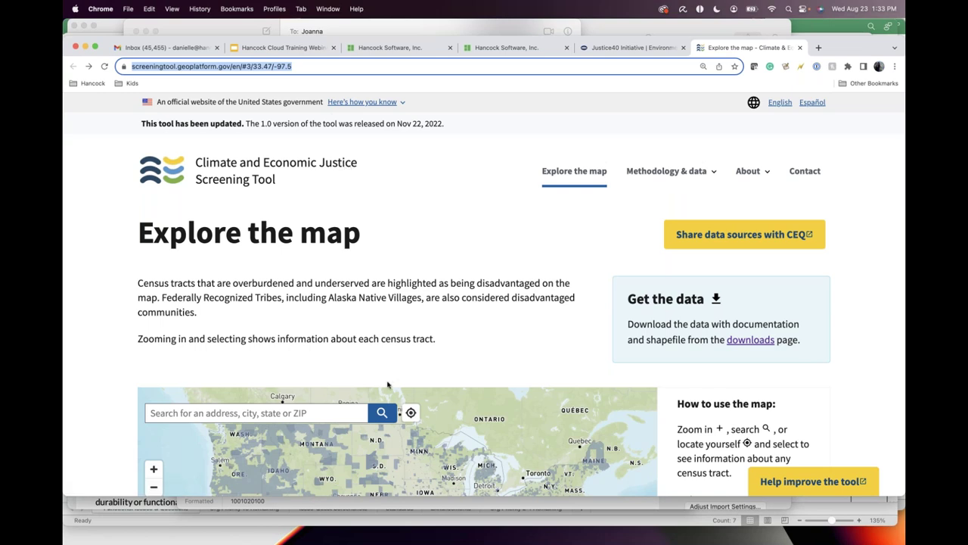
scroll(390, 386, "down", 5)
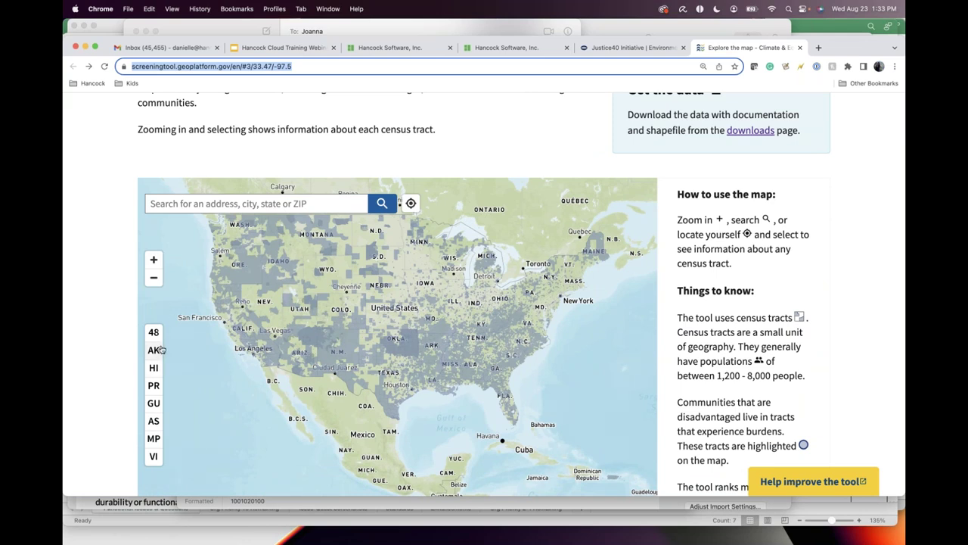
left_click(227, 203)
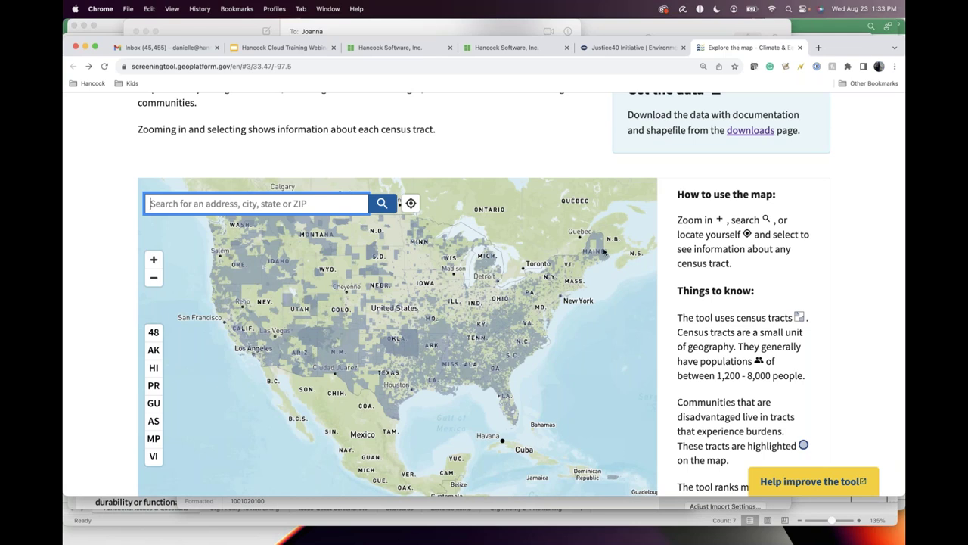
scroll(606, 252, "up", 3)
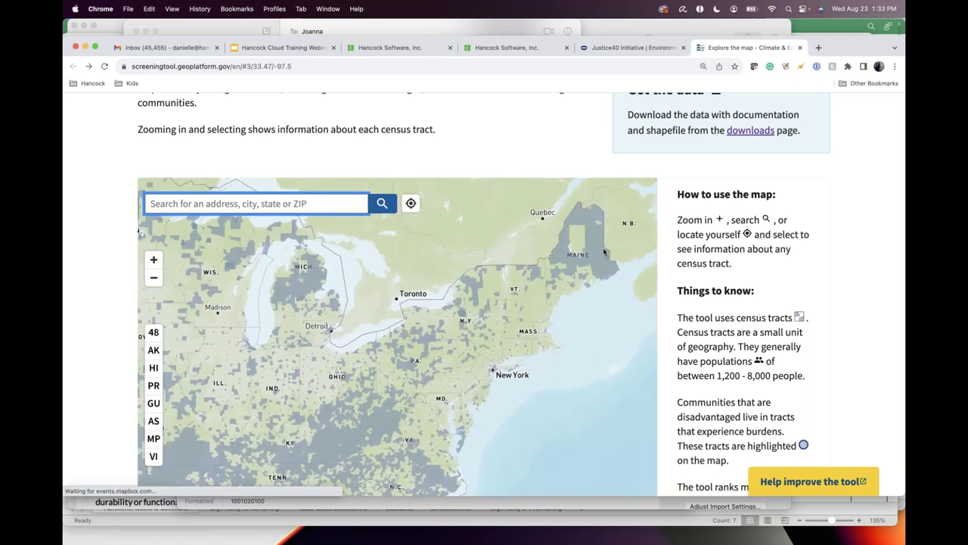
left_click(750, 130)
scroll(217, 413, "down", 2)
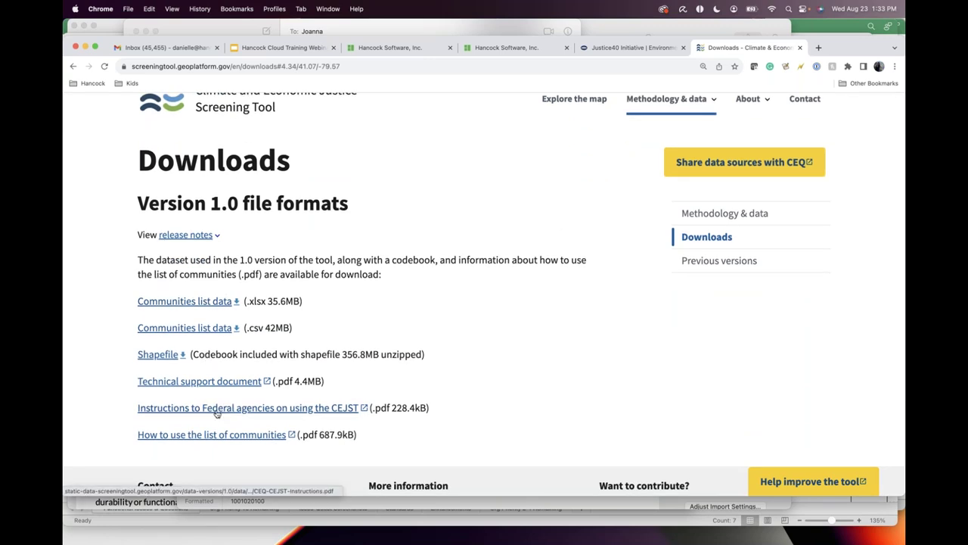
mouse_move(485, 538)
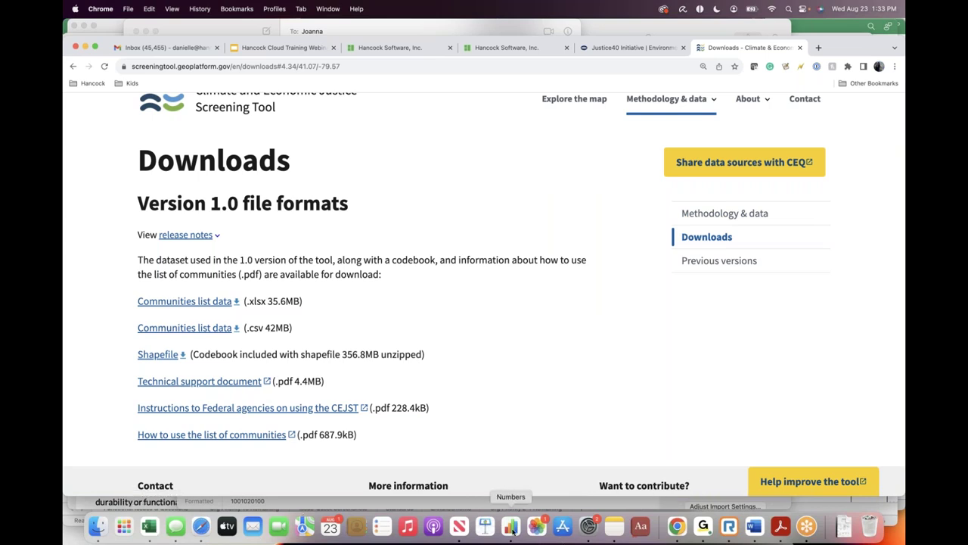
left_click(512, 527)
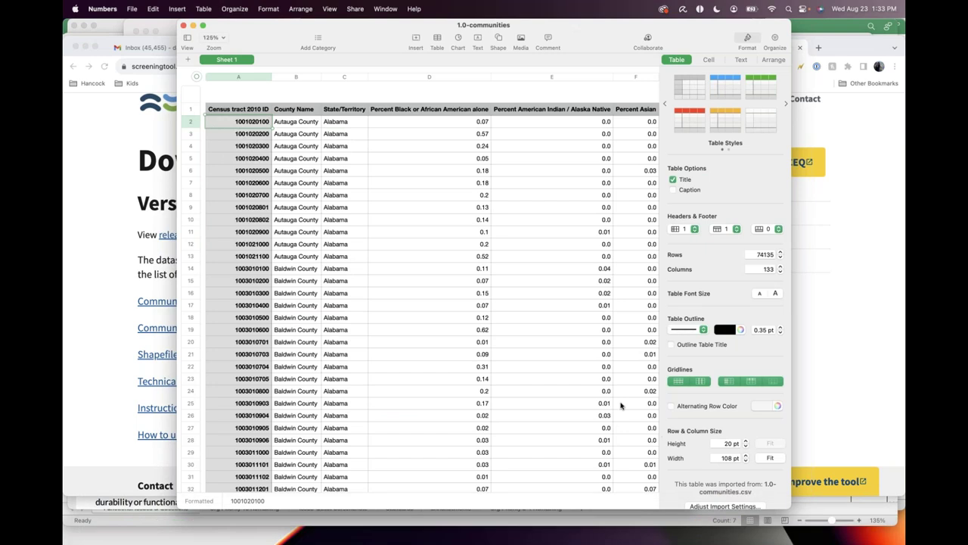
Scroll through the 74135-row 1.0-communities table and hide the Format inspector
scroll(503, 271, "down", 15)
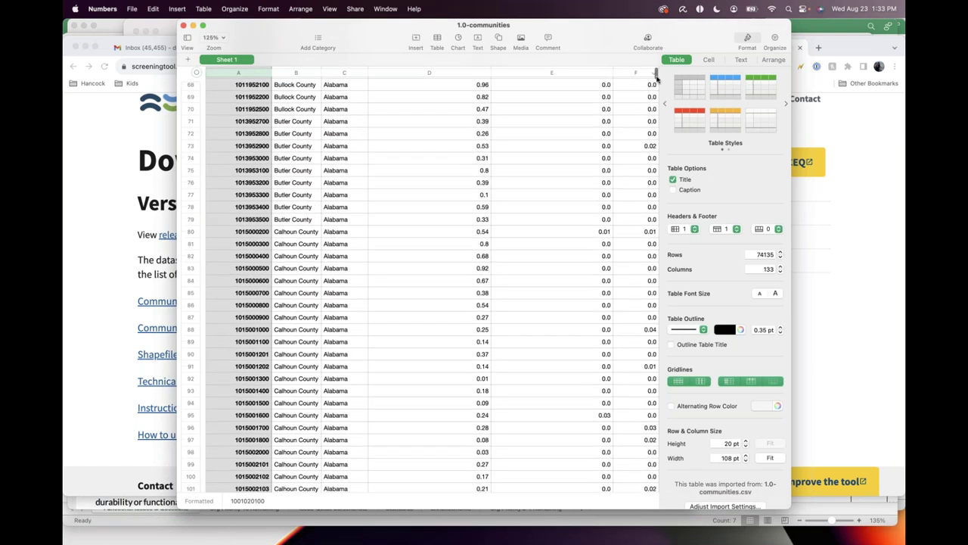
left_click_drag(657, 78, 652, 257)
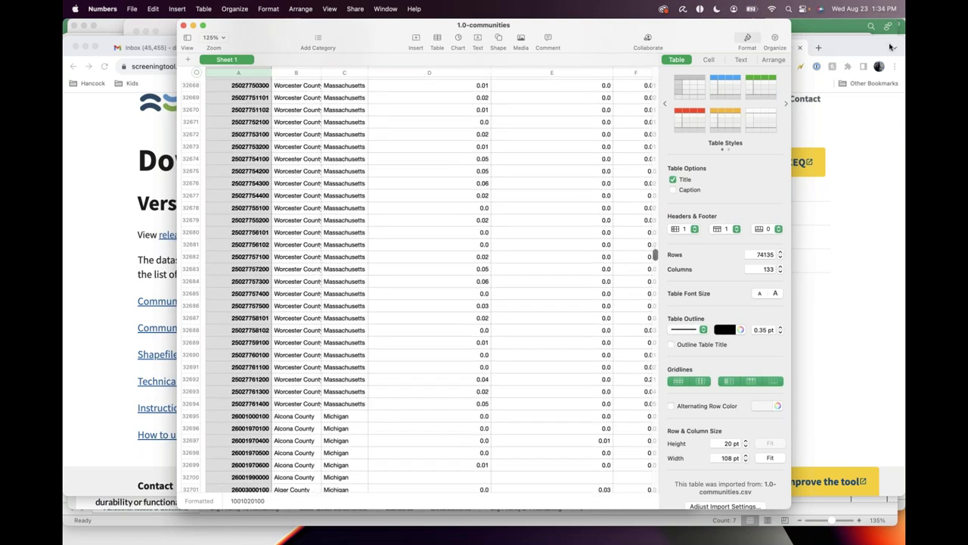
left_click(891, 47)
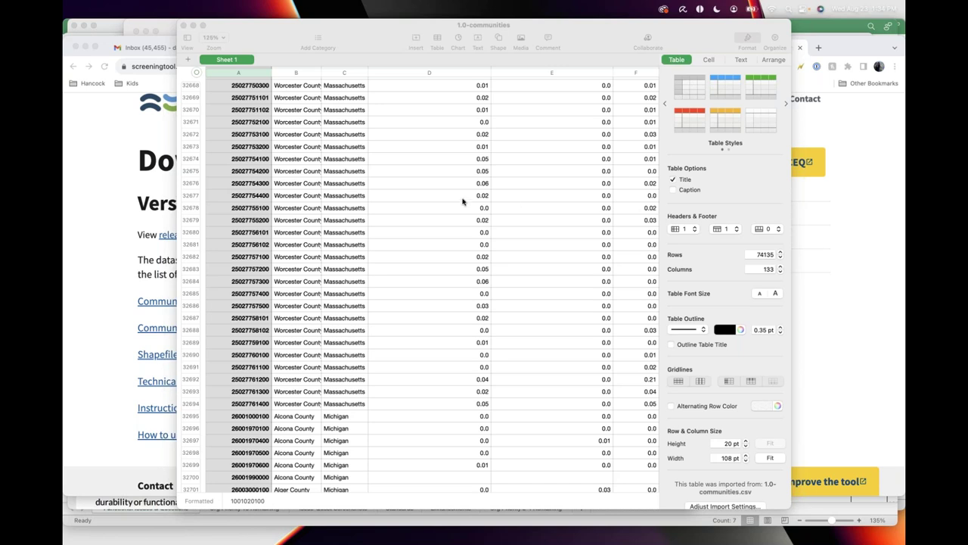
scroll(331, 313, "up", 5)
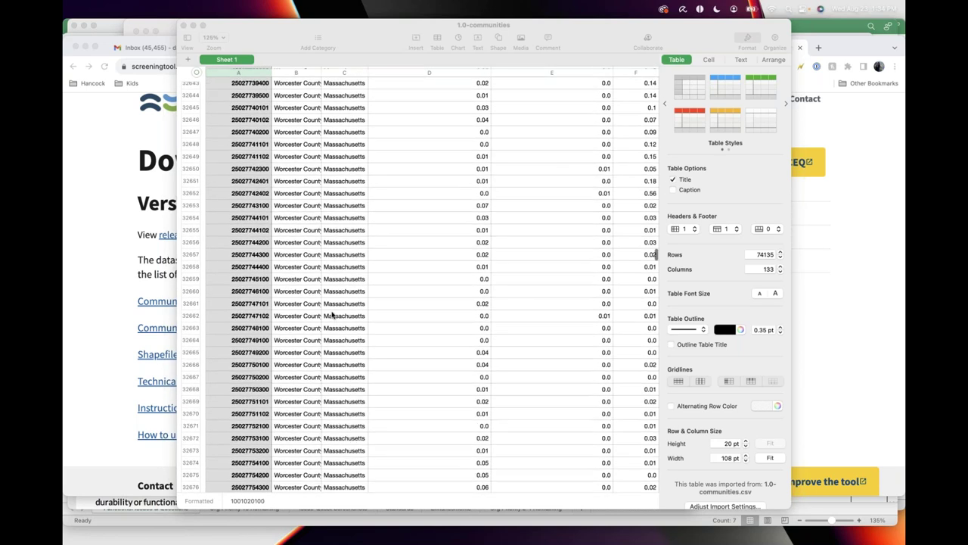
key("XF86AudioRaiseVolume")
key("XF86AudioRaiseVolume")
key("XF86AudioRaiseVolume")
left_click(744, 41)
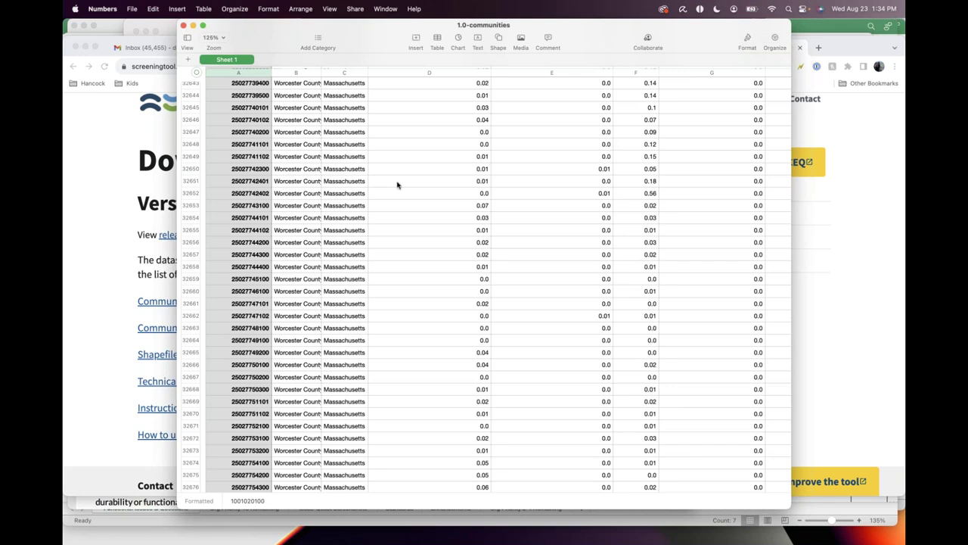
scroll(306, 288, "up", 10)
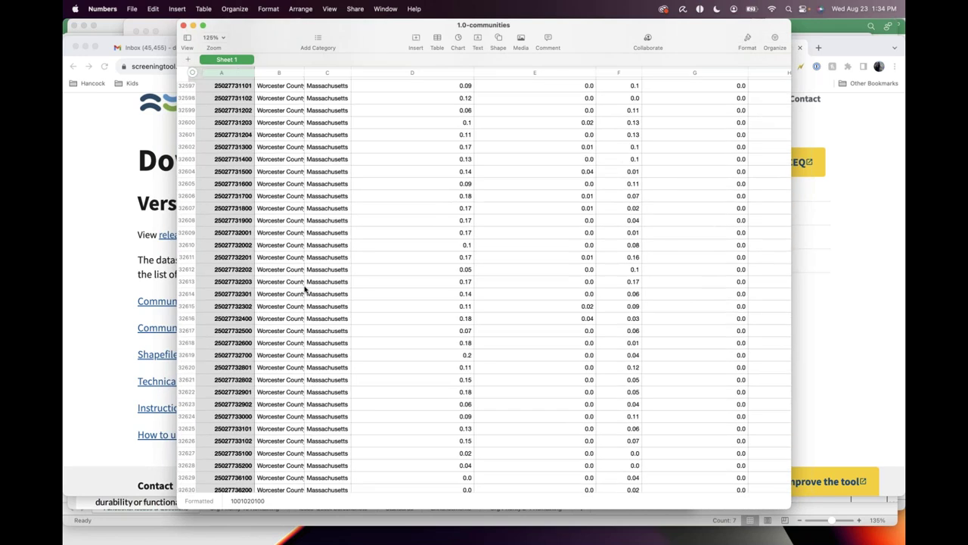
Glance at the screening tool's Downloads page, then return to the 1.0-communities spreadsheet
left_click(111, 196)
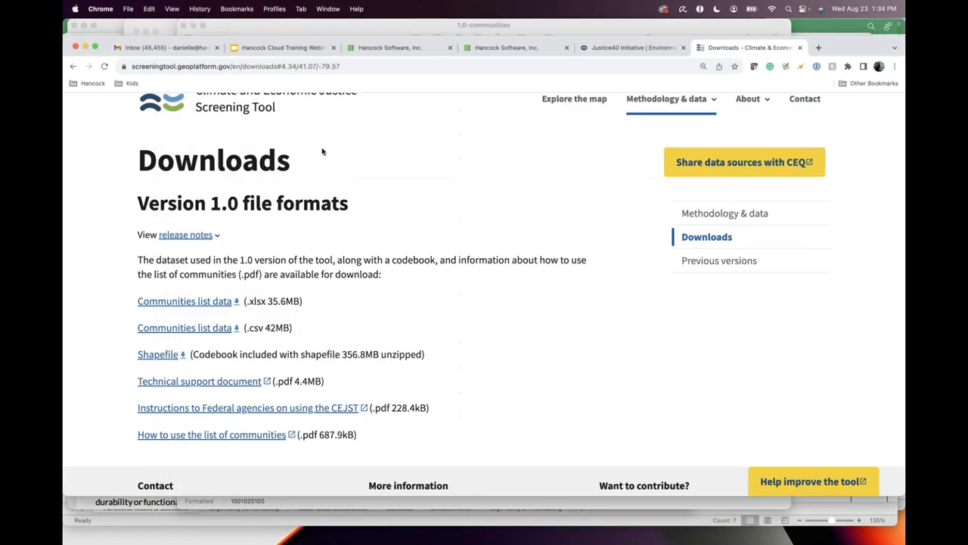
scroll(273, 277, "up", 3)
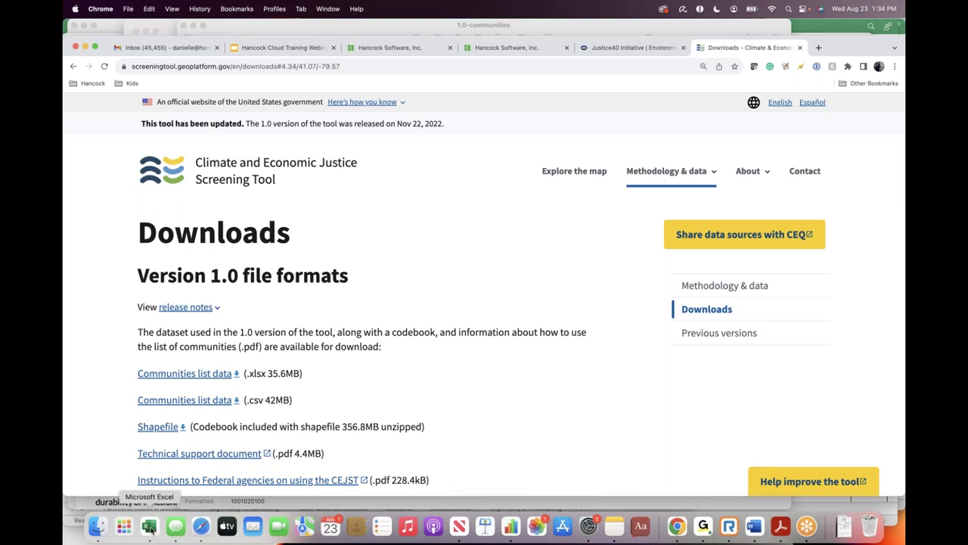
left_click(511, 526)
Scroll the 1.0-communities table up to the Cumberland County, Maine rows and nudge the window left
scroll(272, 216, "up", 5)
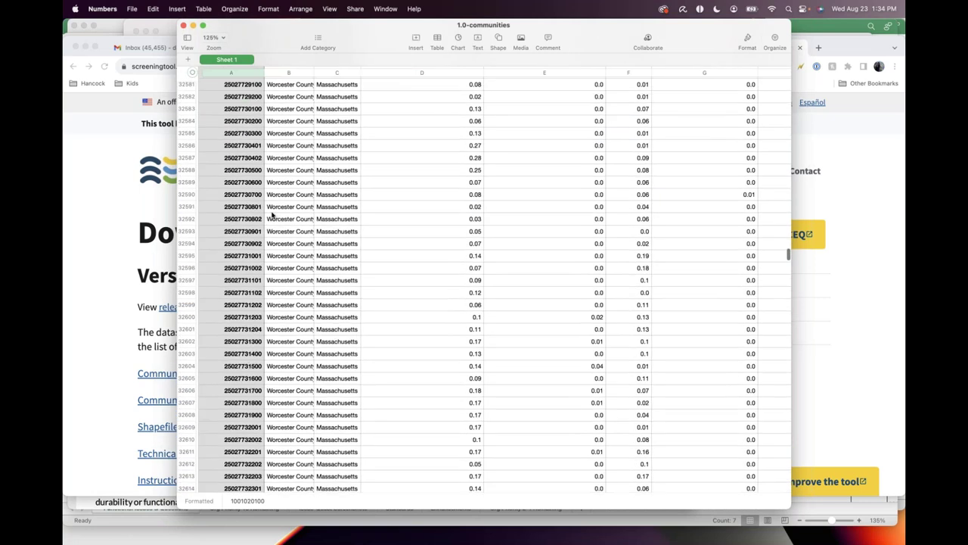
scroll(273, 216, "up", 20)
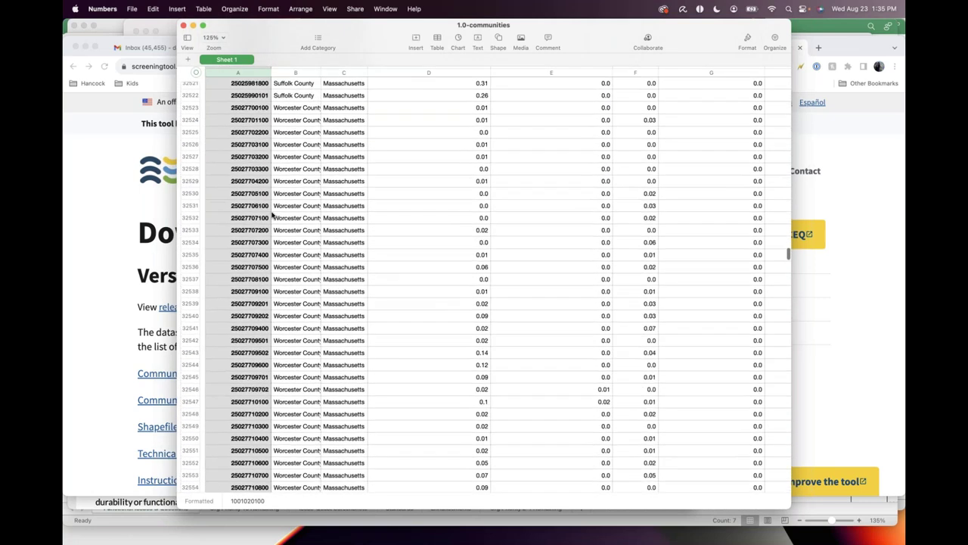
scroll(273, 216, "up", 18)
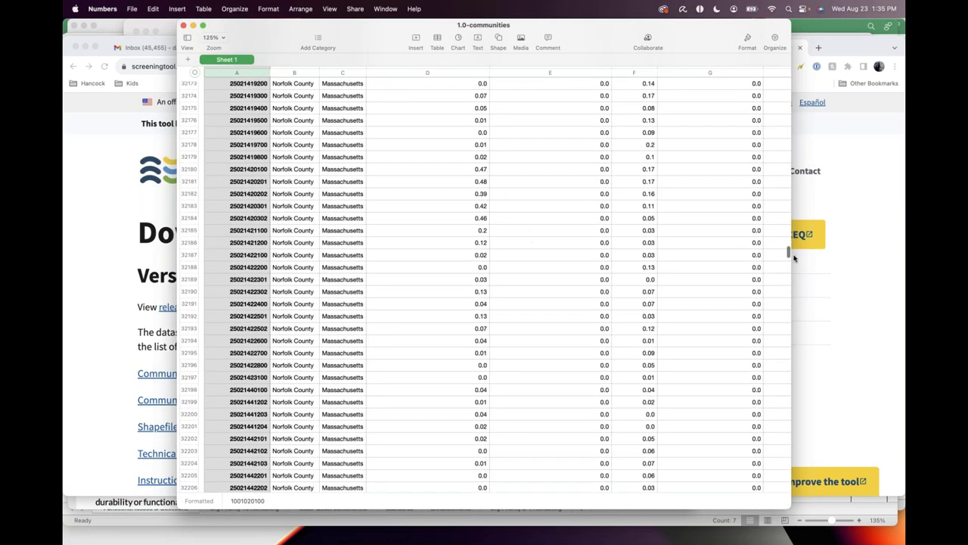
left_click_drag(788, 254, 788, 237)
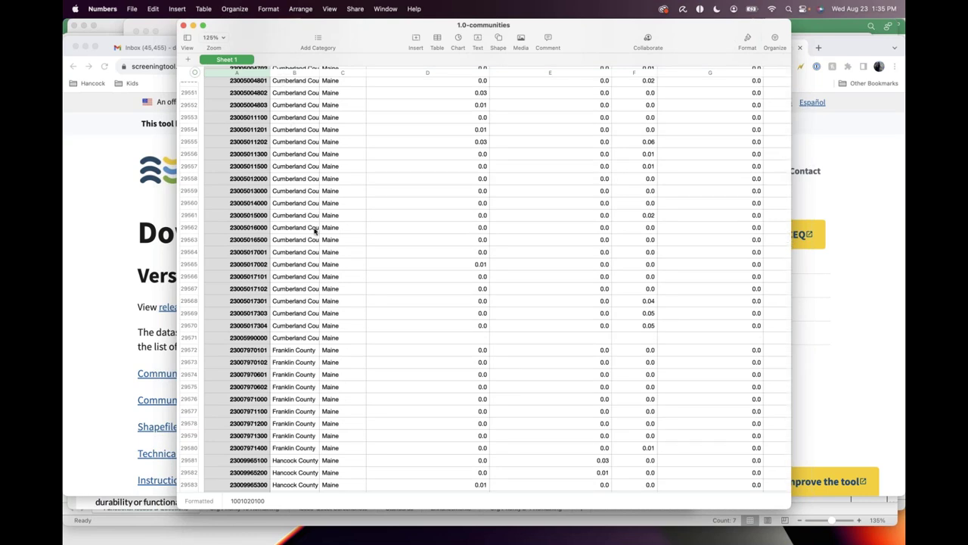
scroll(315, 231, "up", 3)
scroll(316, 231, "up", 5)
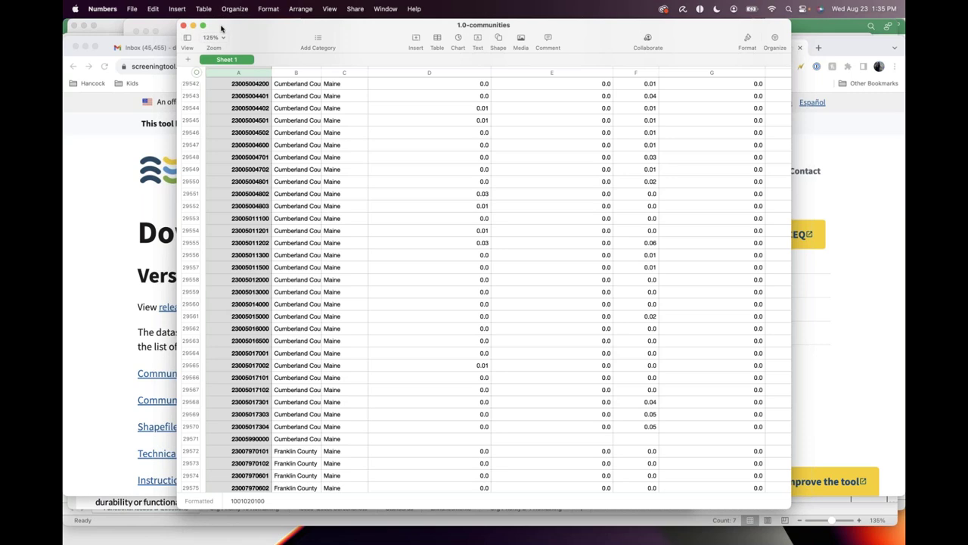
left_click_drag(221, 28, 194, 28)
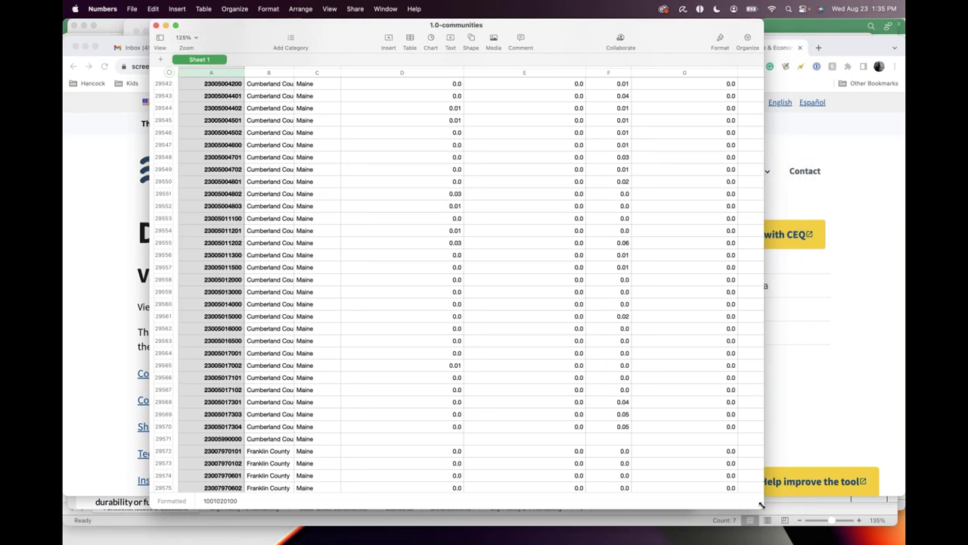
Resize the Numbers window so columns H and I appear beside the Cumberland County rows
left_click_drag(763, 505, 880, 528)
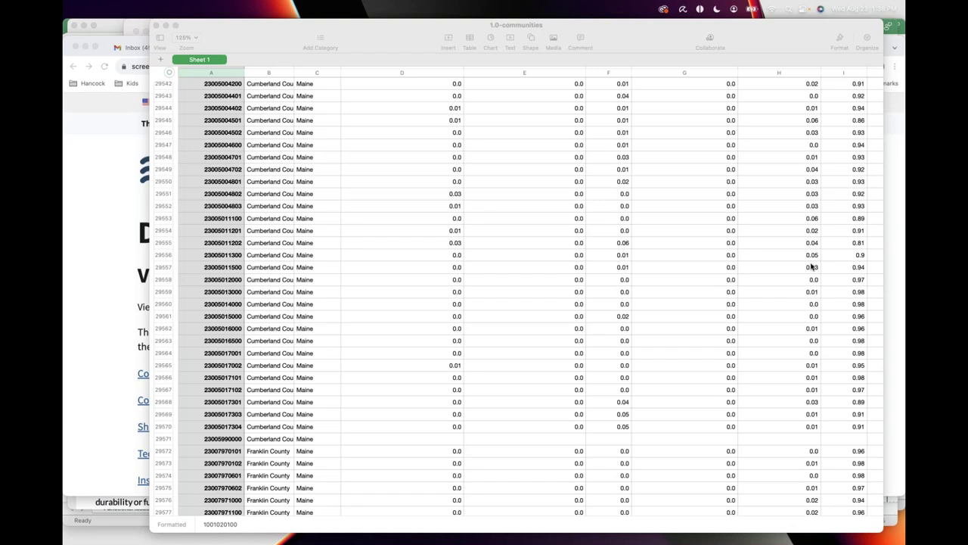
key("XF86AudioRaiseVolume")
scroll(224, 231, "up", 2)
scroll(225, 231, "up", 1)
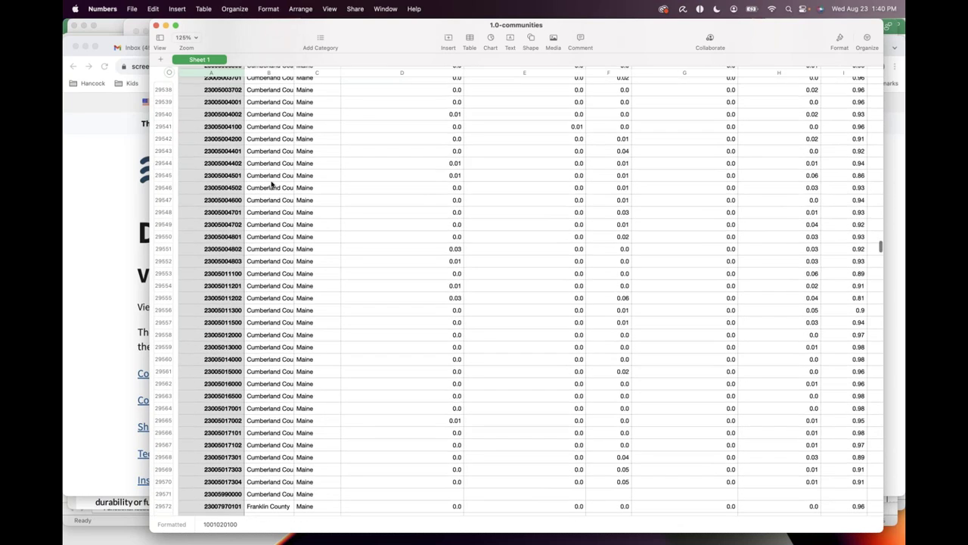
left_click(233, 175)
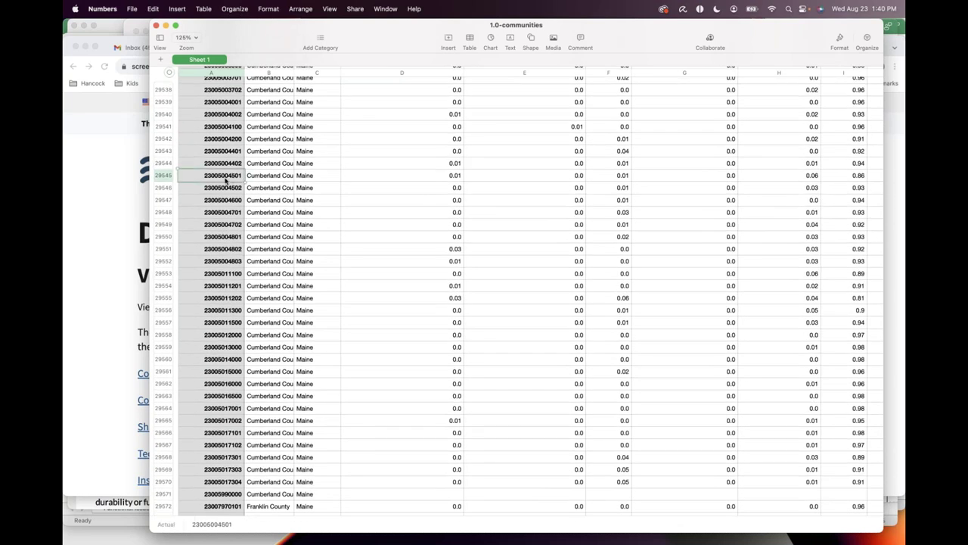
scroll(225, 179, "up", 2)
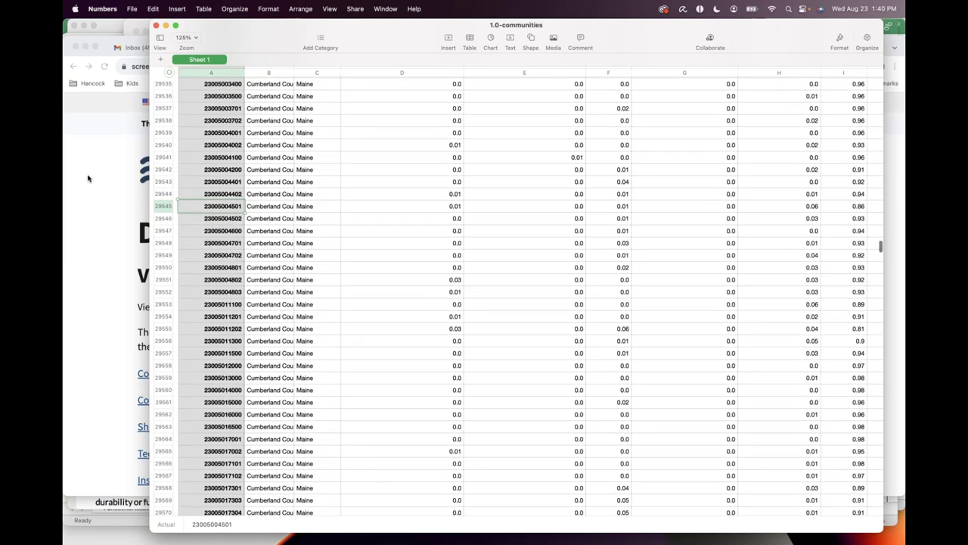
left_click(88, 179)
left_click(469, 49)
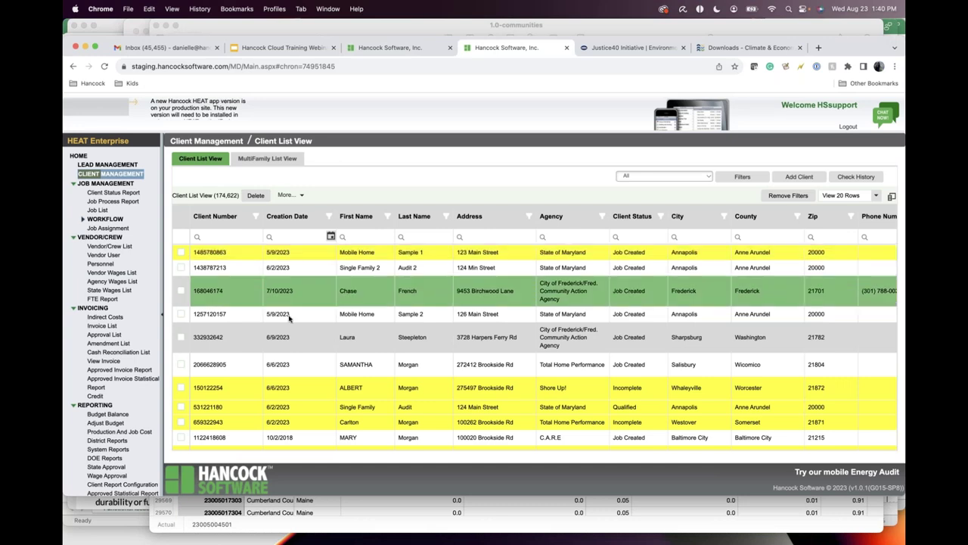
scroll(288, 318, "down", 1)
scroll(288, 317, "up", 1)
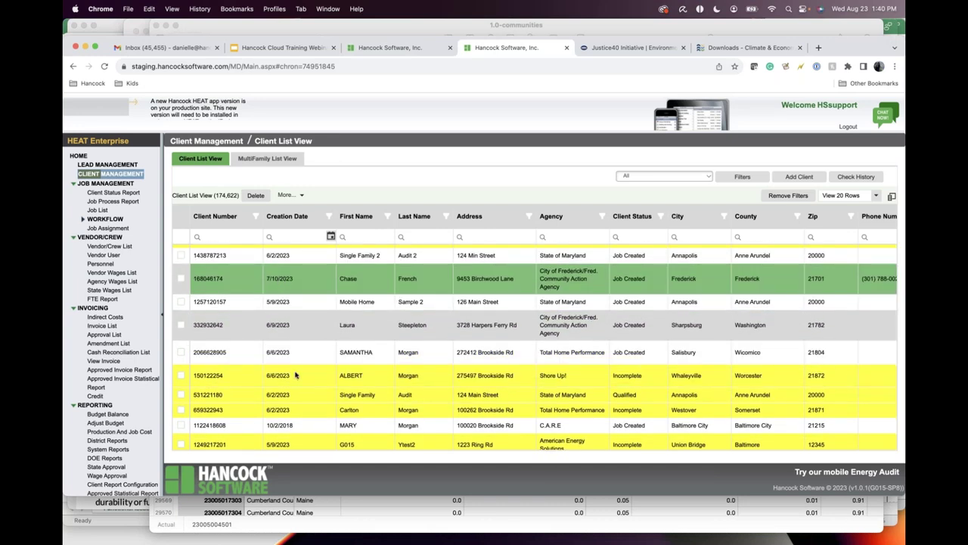
scroll(297, 376, "up", 1)
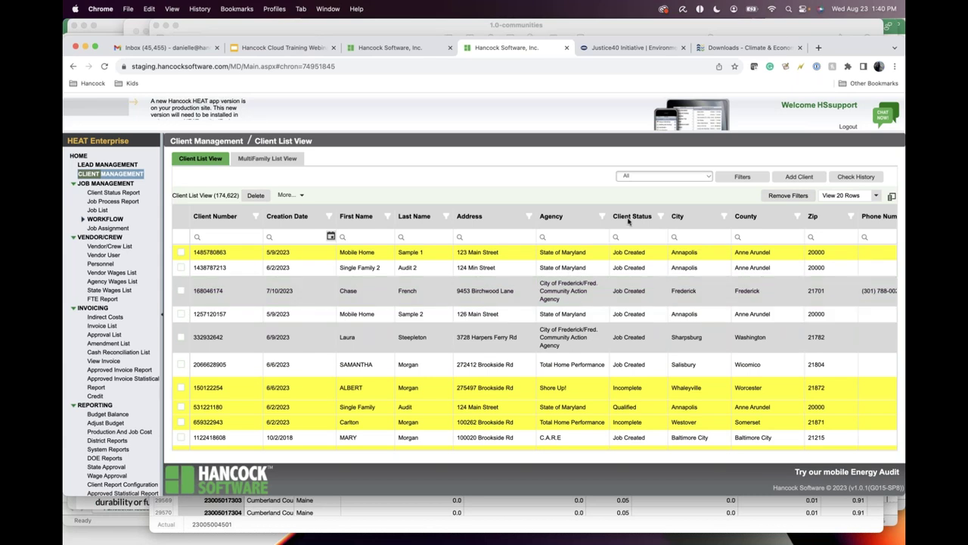
double_click(349, 292)
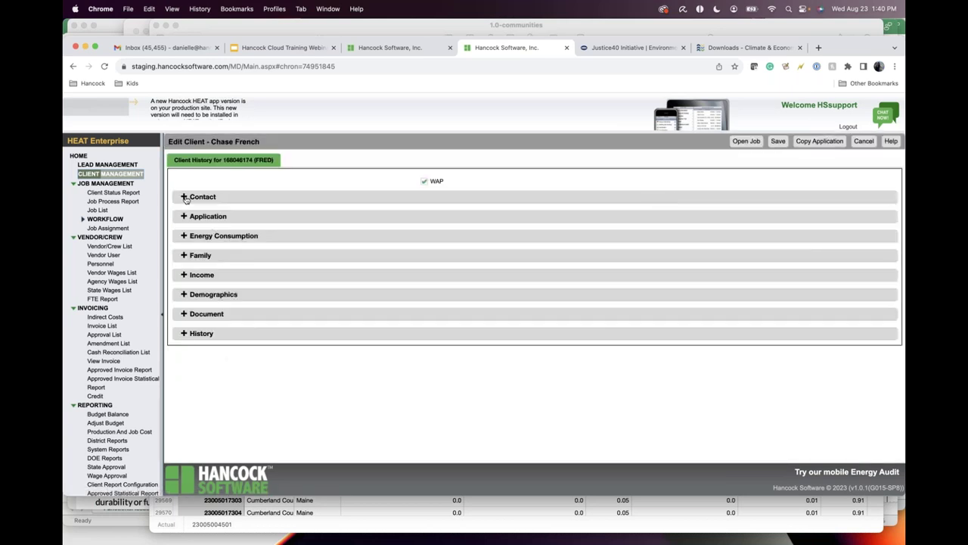
Expand the client's application details, scroll the edit form, and show the contact details
left_click(183, 217)
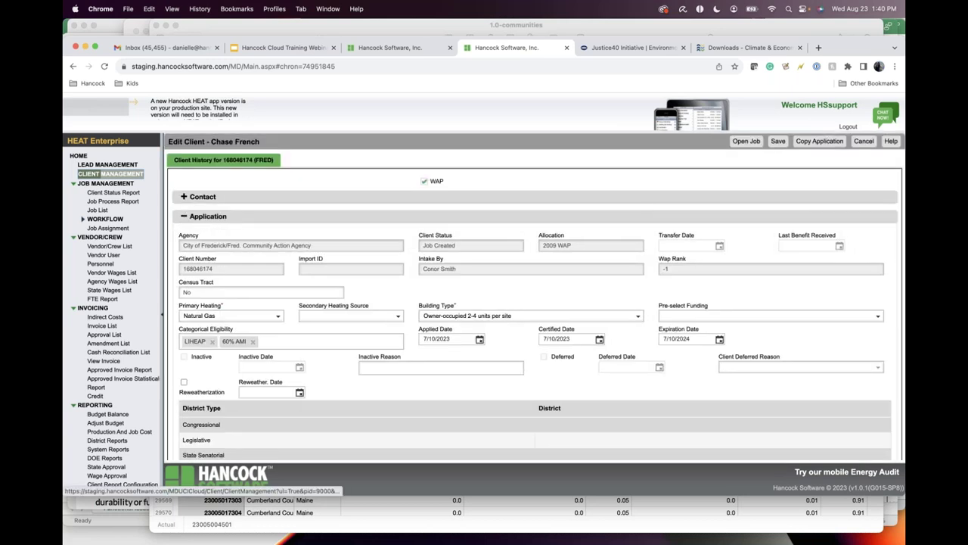
scroll(183, 222, "down", 2)
scroll(535, 305, "down", 2)
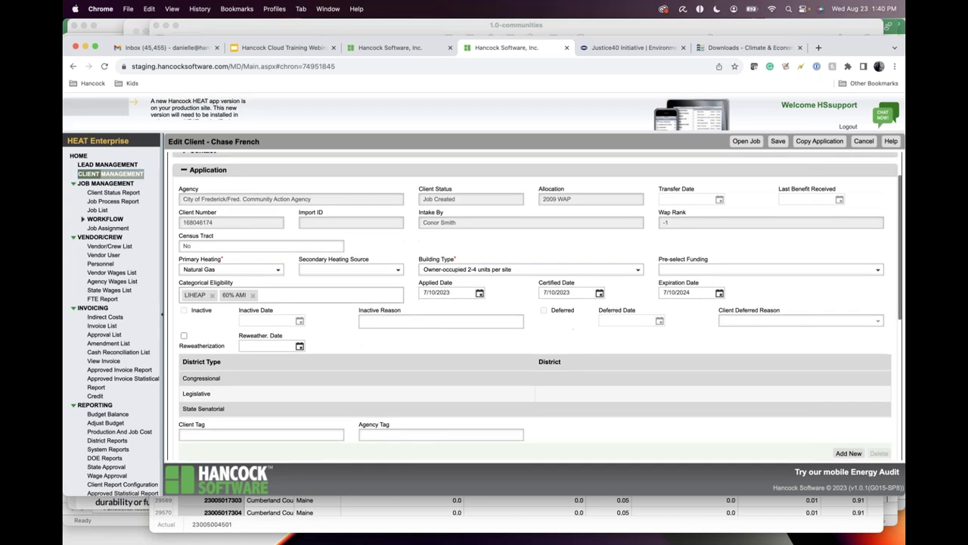
scroll(535, 306, "down", 3)
scroll(535, 305, "up", 5)
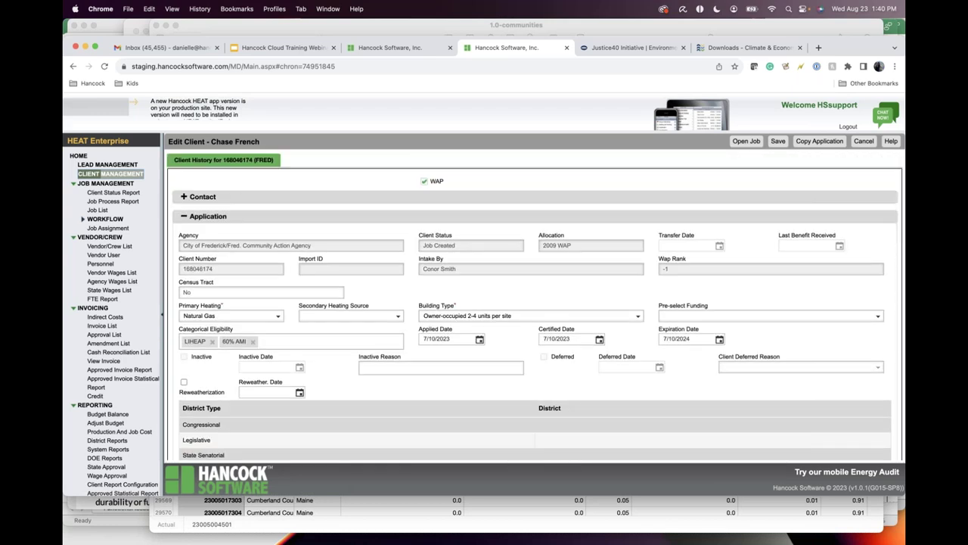
scroll(213, 329, "down", 3)
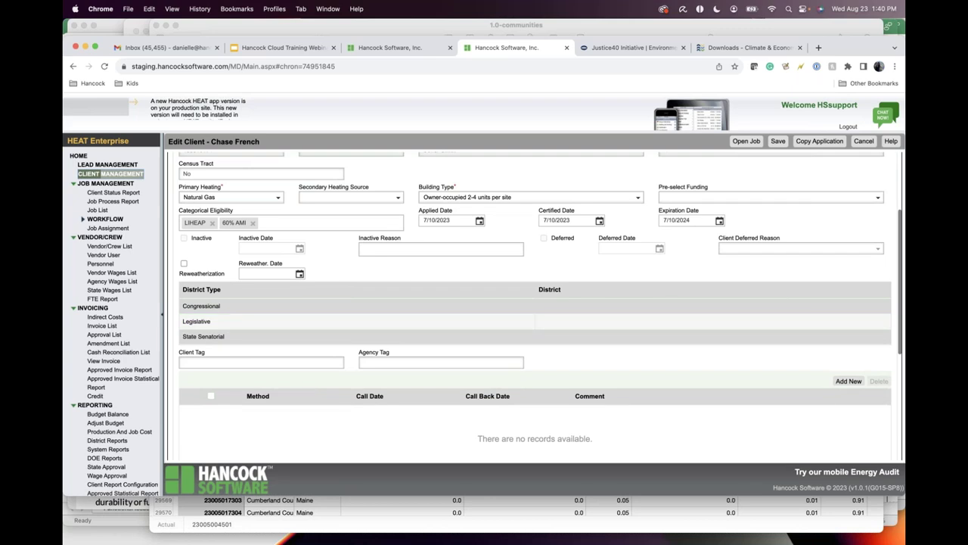
scroll(211, 333, "down", 6)
scroll(203, 348, "up", 9)
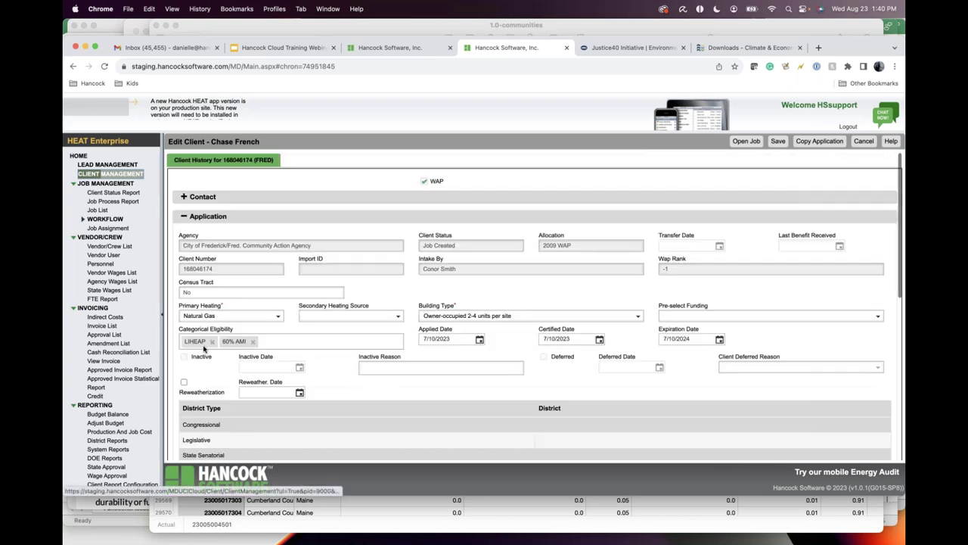
left_click(188, 201)
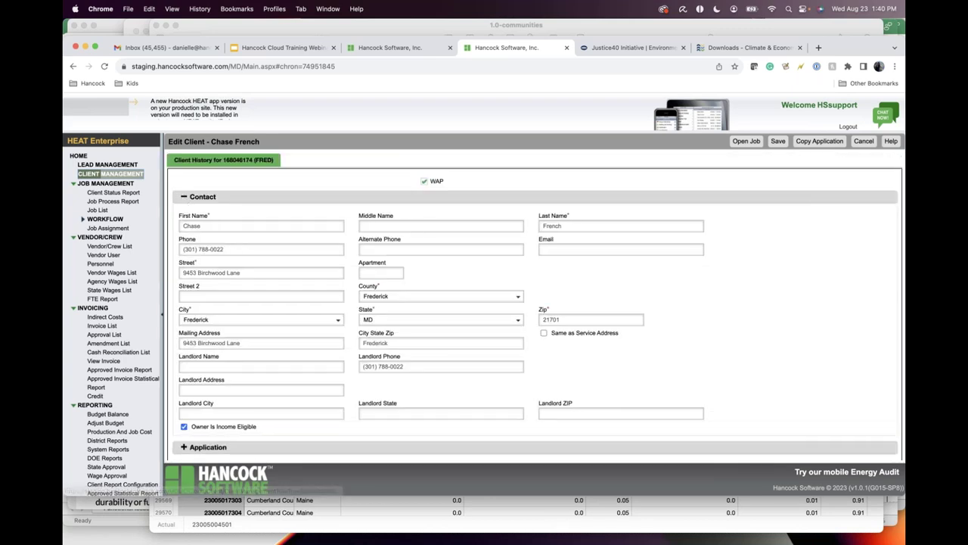
Search the page for 'justice' and expand the Application section to reveal Census Tract
key("super+f")
type("justice")
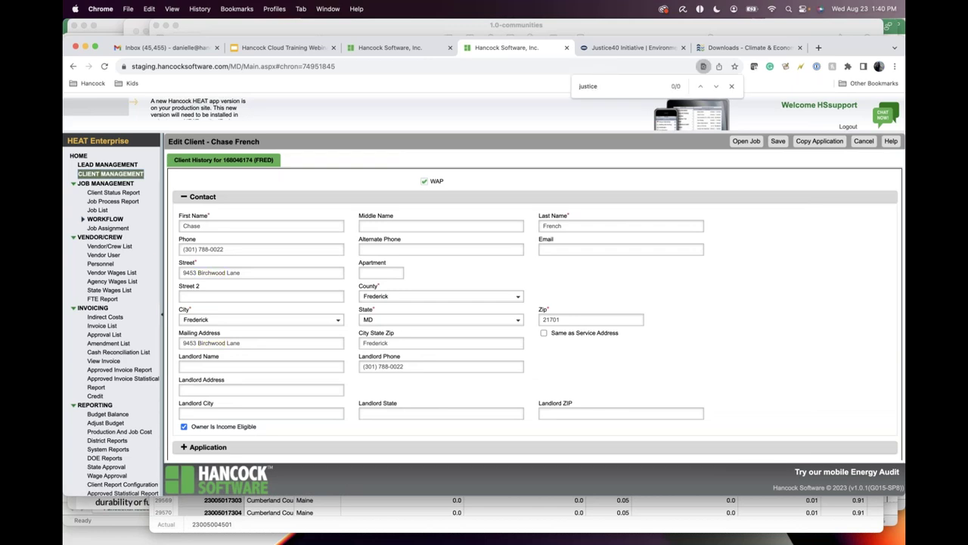
key("BackSpace")
scroll(213, 367, "down", 2)
left_click(213, 365)
scroll(213, 367, "down", 3)
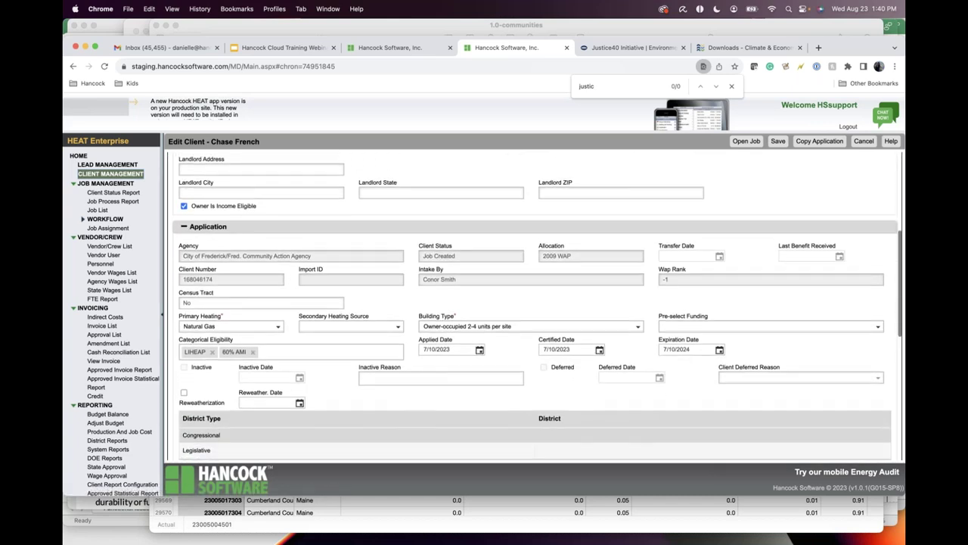
left_click(215, 301)
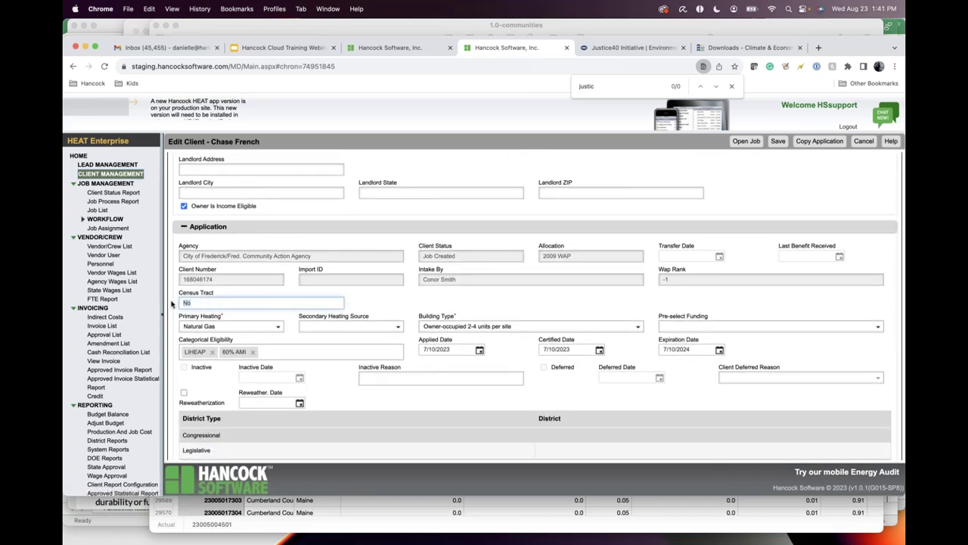
key("BackSpace")
key("BackSpace")
scroll(329, 393, "down", 1)
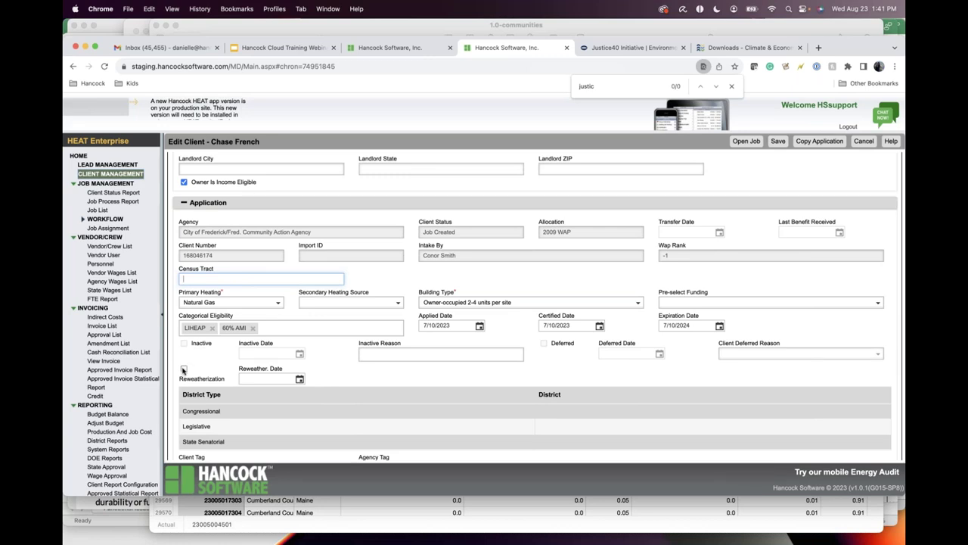
left_click(183, 369)
left_click(184, 370)
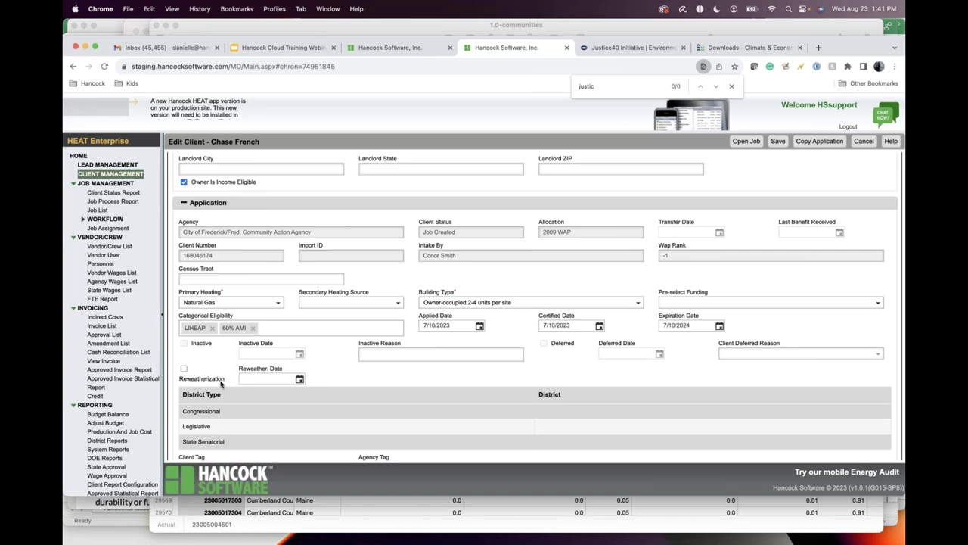
left_click(184, 369)
left_click(184, 370)
scroll(183, 371, "up", 3)
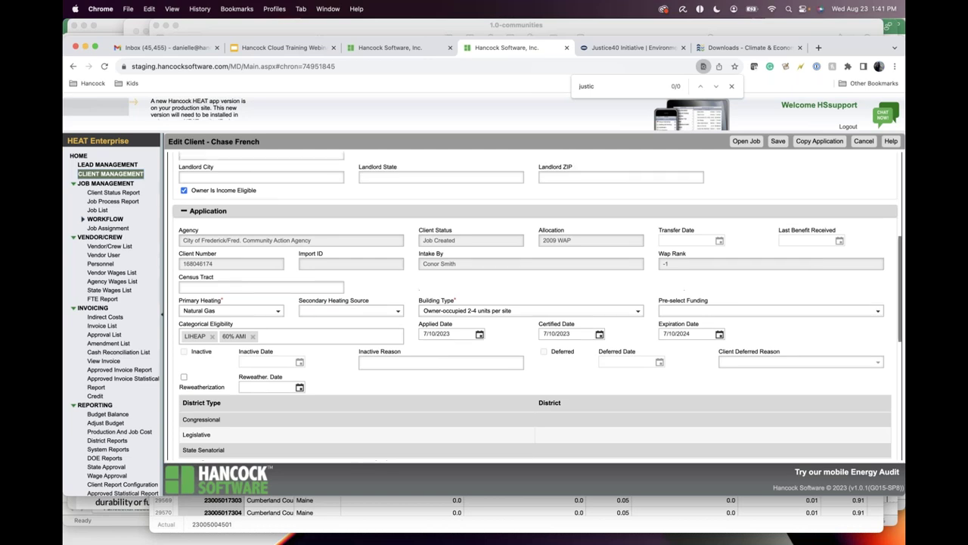
scroll(530, 303, "down", 3)
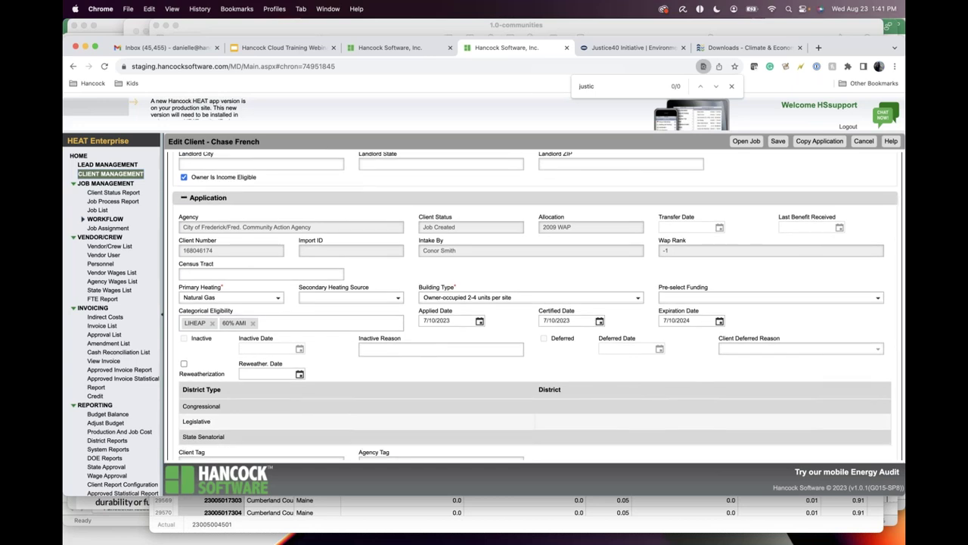
scroll(247, 368, "up", 2)
scroll(270, 326, "down", 1)
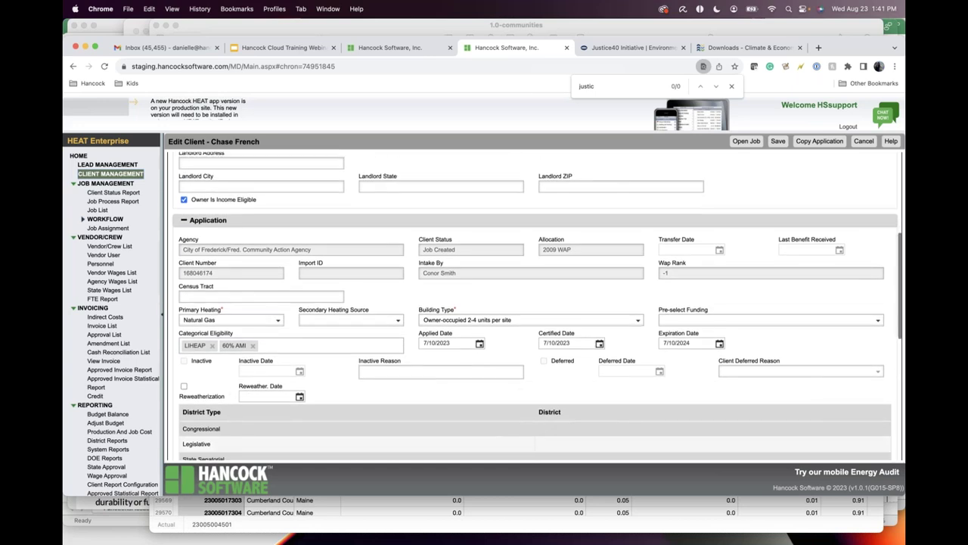
scroll(530, 318, "down", 3)
scroll(232, 384, "down", 3)
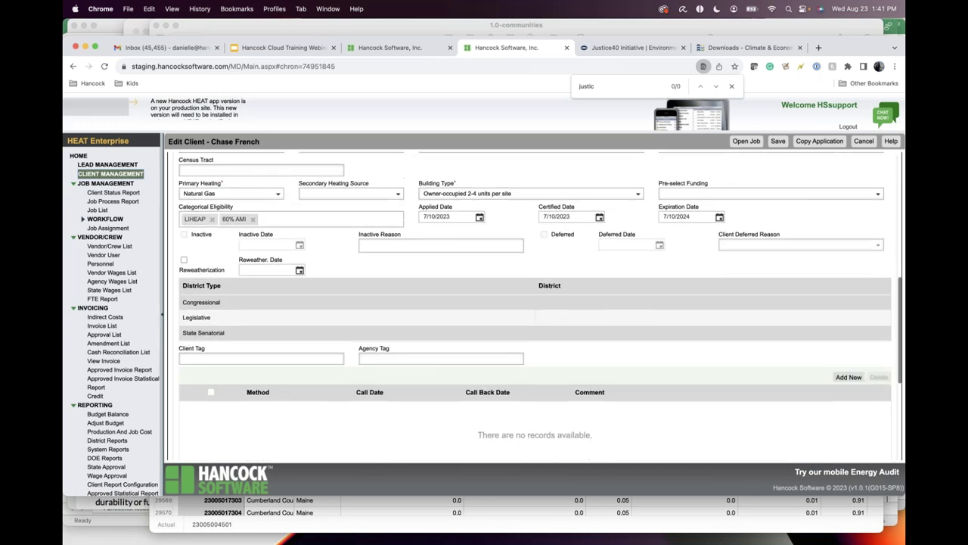
scroll(232, 384, "up", 5)
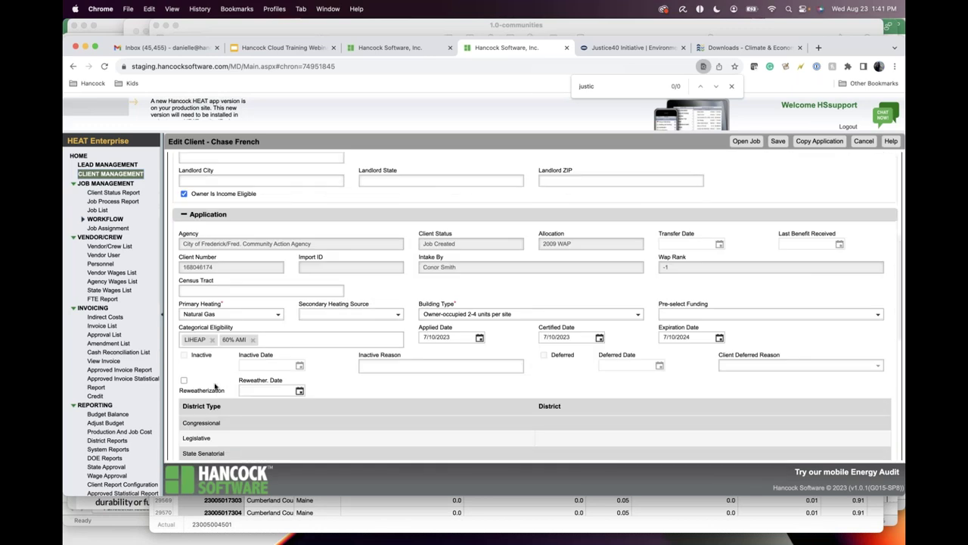
scroll(232, 384, "up", 5)
scroll(232, 385, "down", 3)
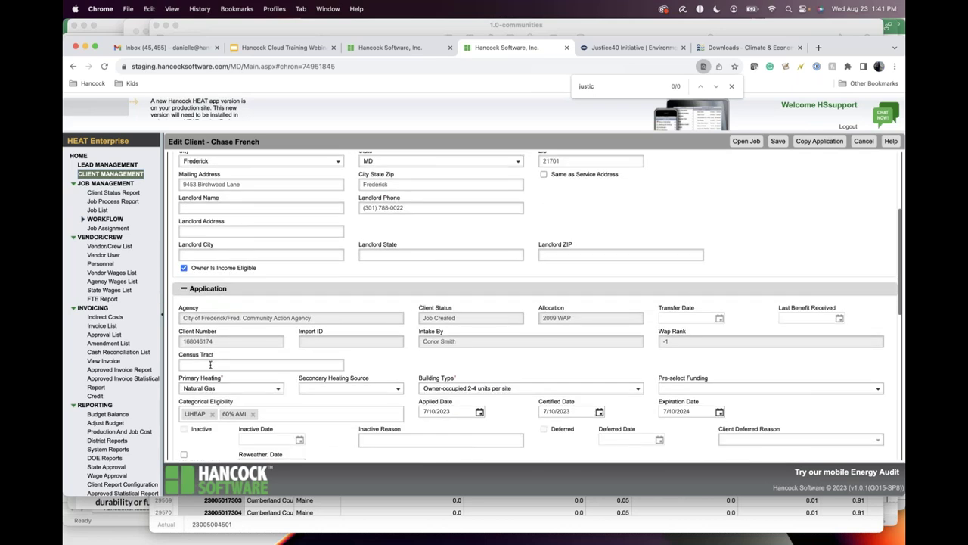
left_click(210, 365)
key("super+v")
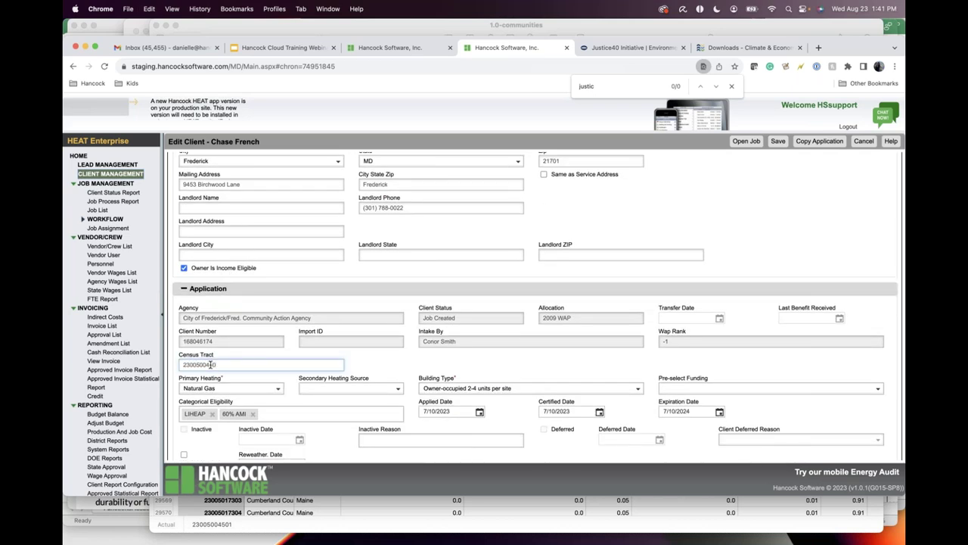
scroll(210, 364, "down", 1)
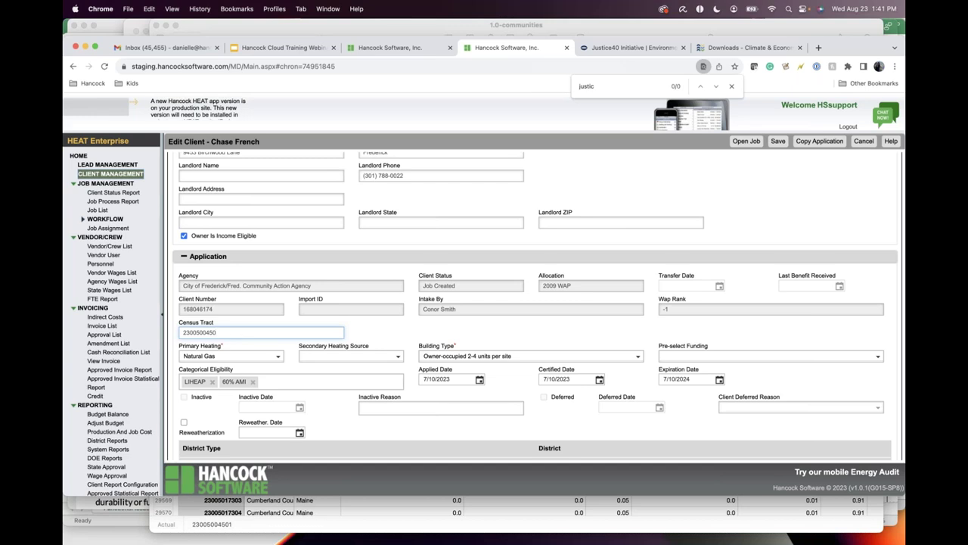
scroll(537, 305, "down", 1)
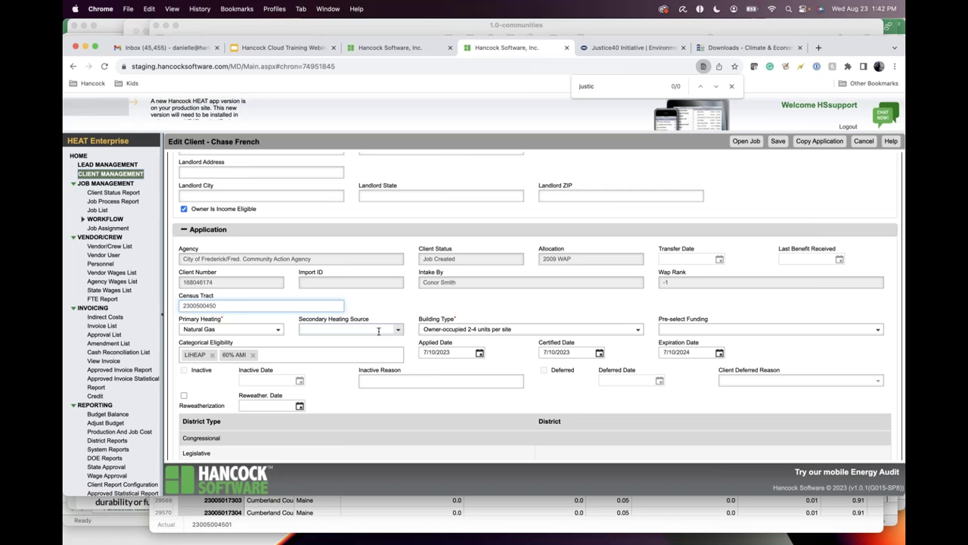
left_click(776, 143)
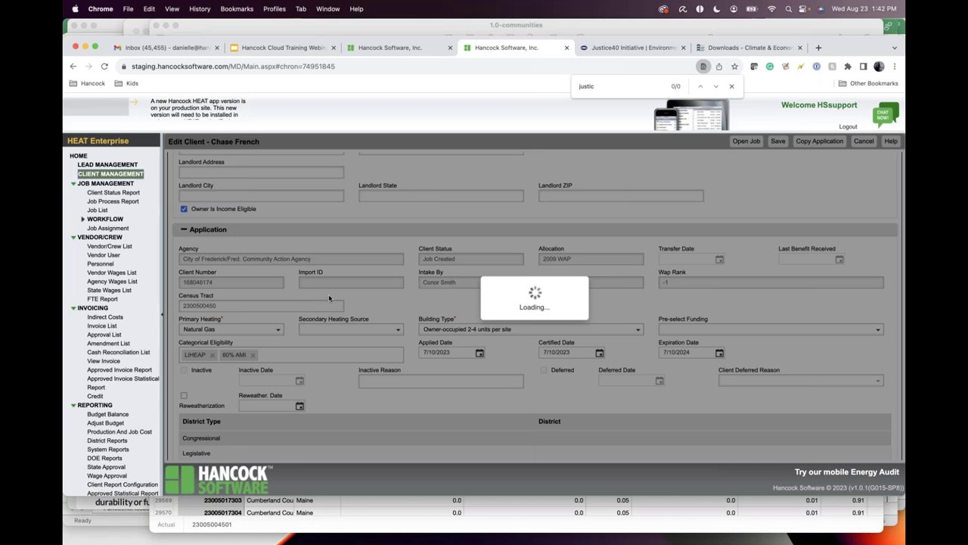
left_click(731, 86)
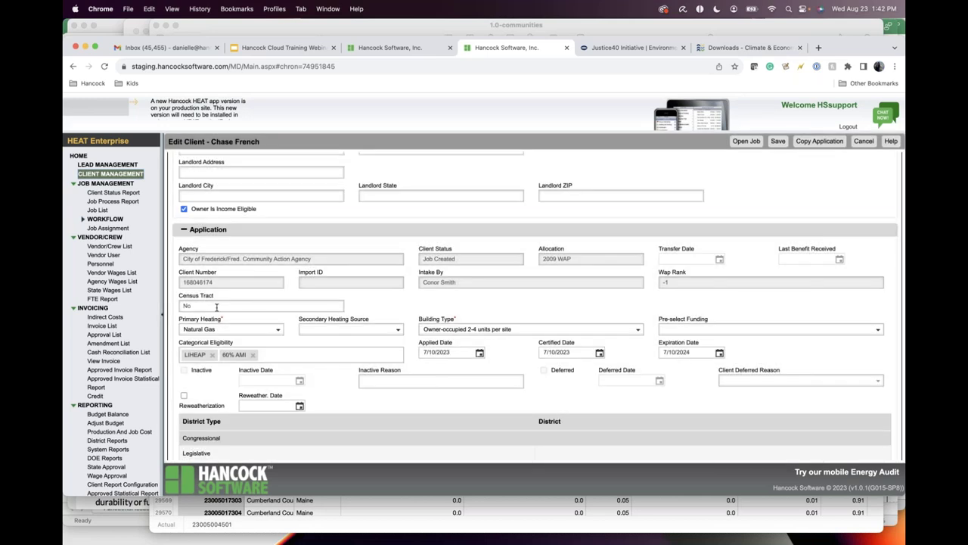
scroll(217, 306, "up", 2)
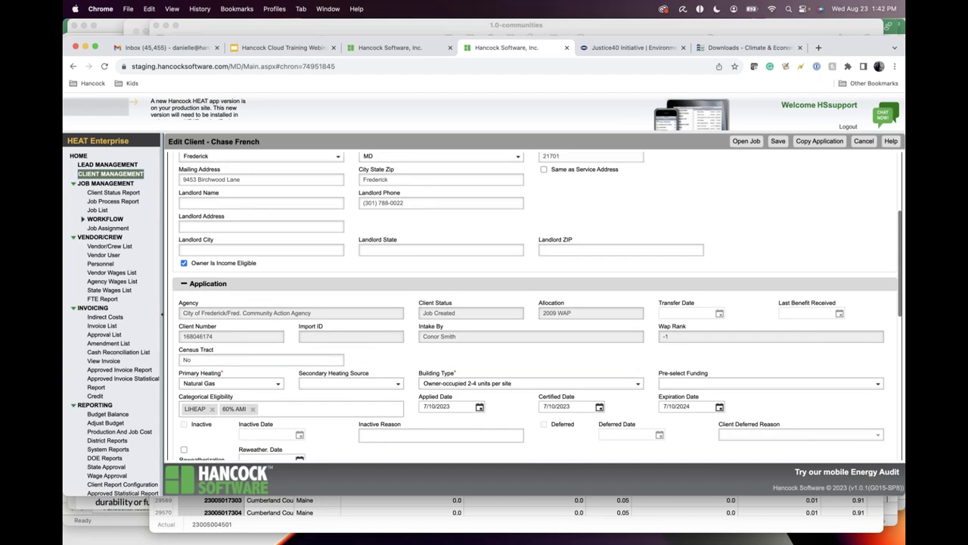
scroll(536, 306, "up", 2)
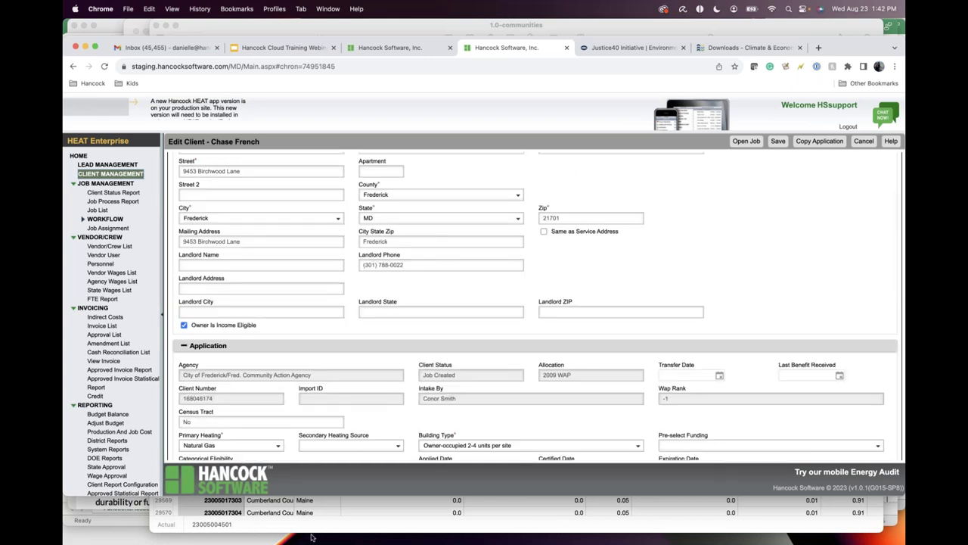
Return to the 1.0-communities spreadsheet, scroll to the top, and select the Census tract 2010 ID header
left_click(344, 511)
scroll(244, 329, "up", 4)
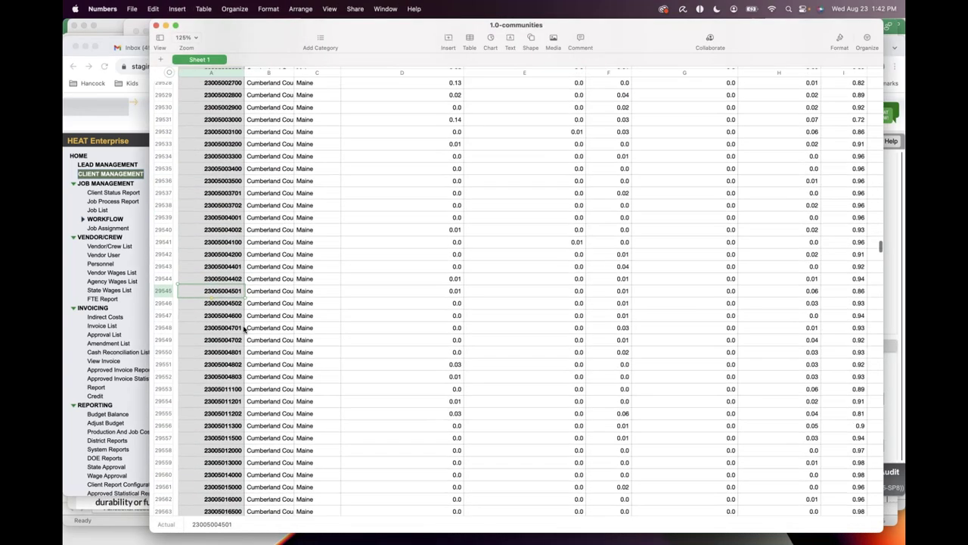
scroll(244, 329, "up", 20)
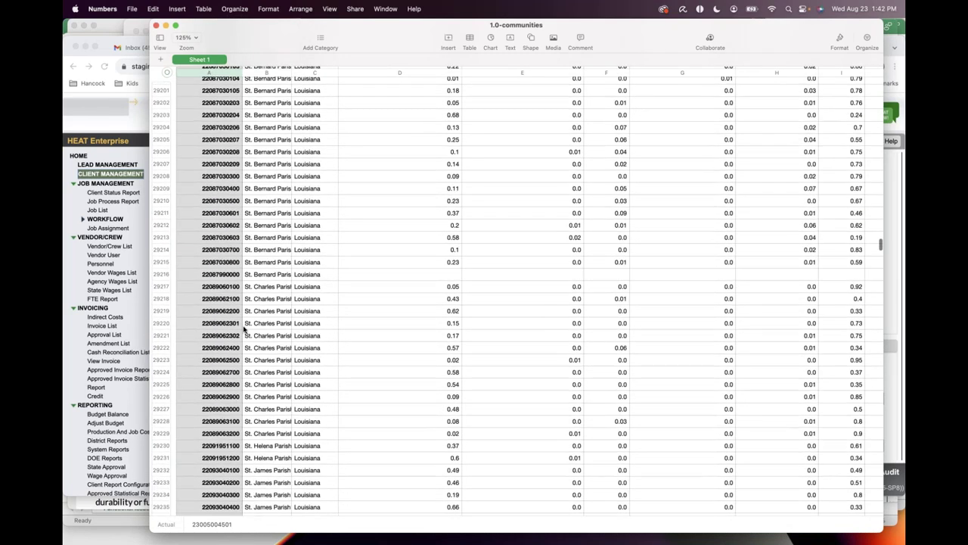
left_click_drag(879, 241, 889, 70)
left_click(225, 114)
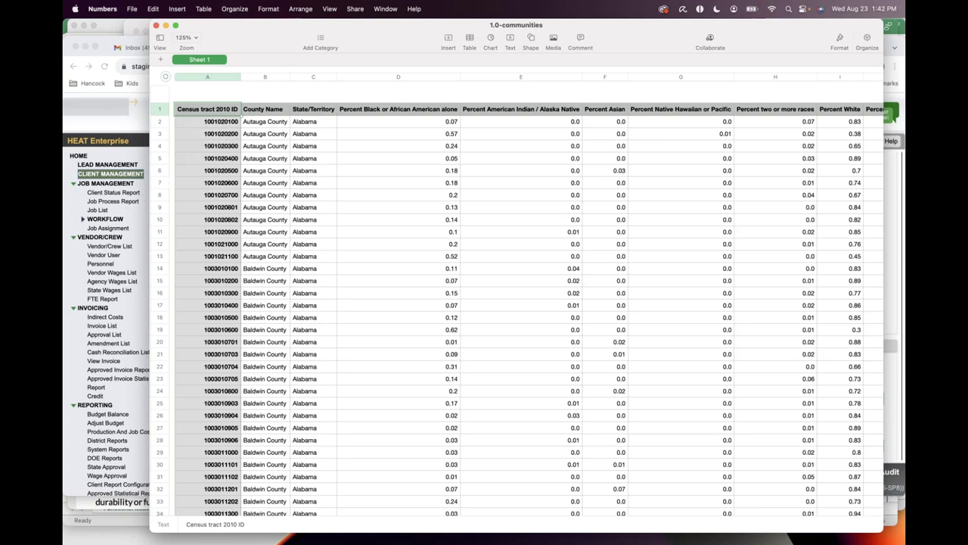
Return to the Hancock home page in Chrome, find 'system' and open System Reports
key("super+Tab")
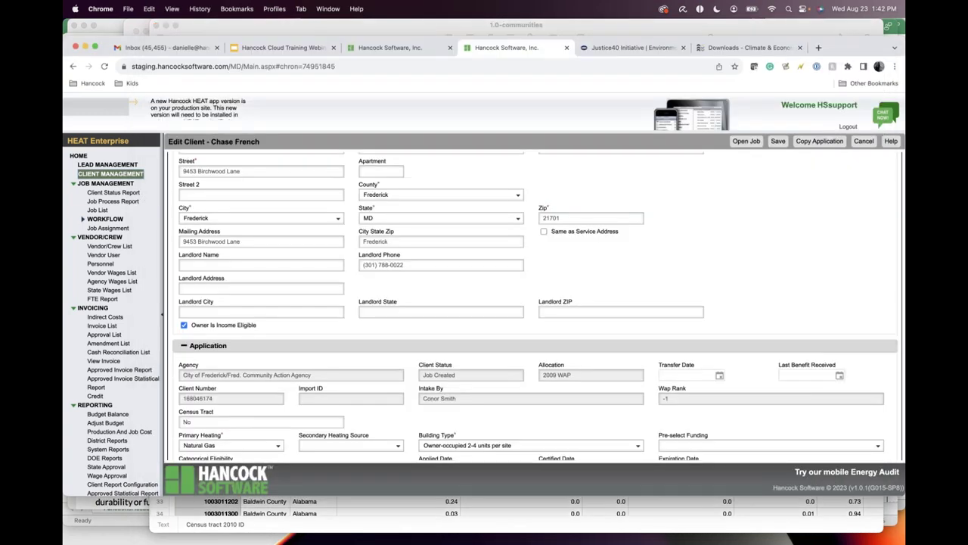
left_click(78, 155)
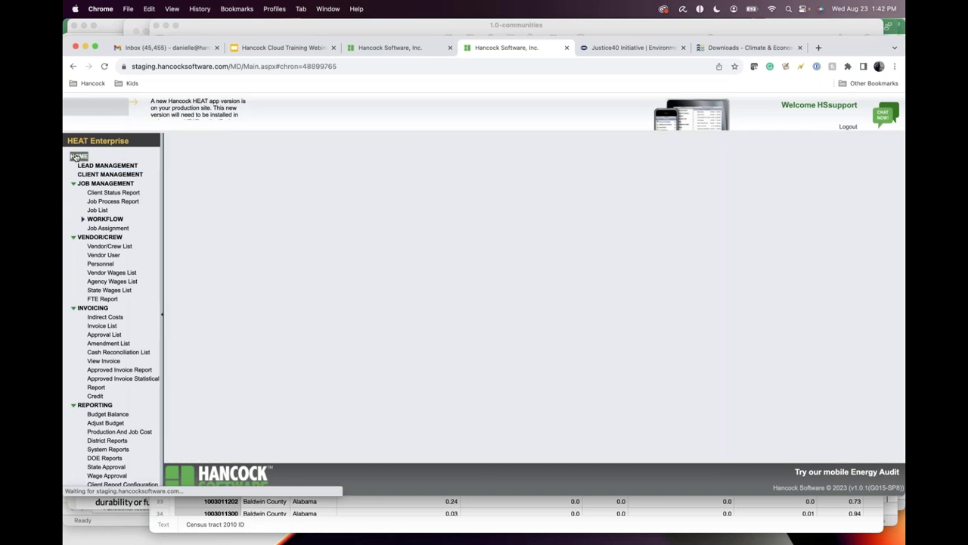
scroll(109, 363, "down", 5)
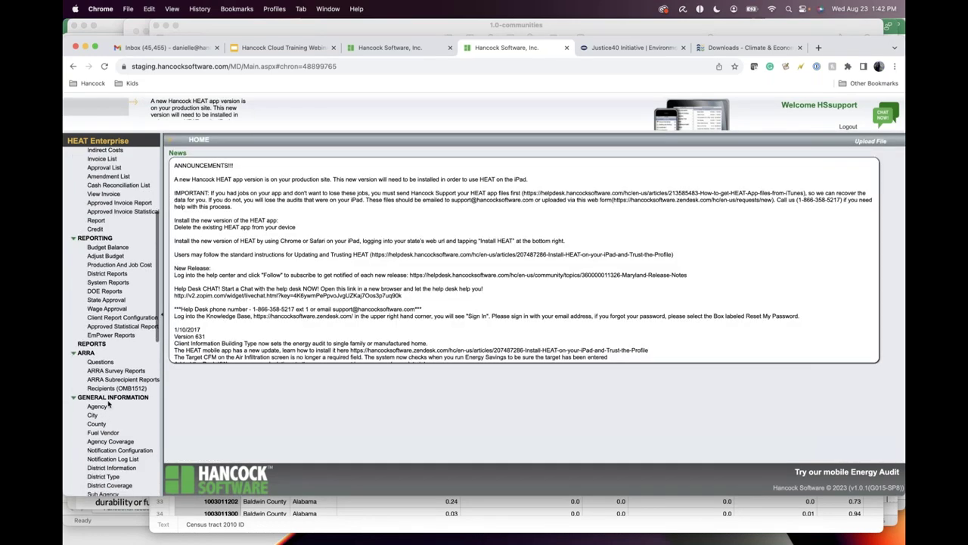
scroll(109, 405, "down", 8)
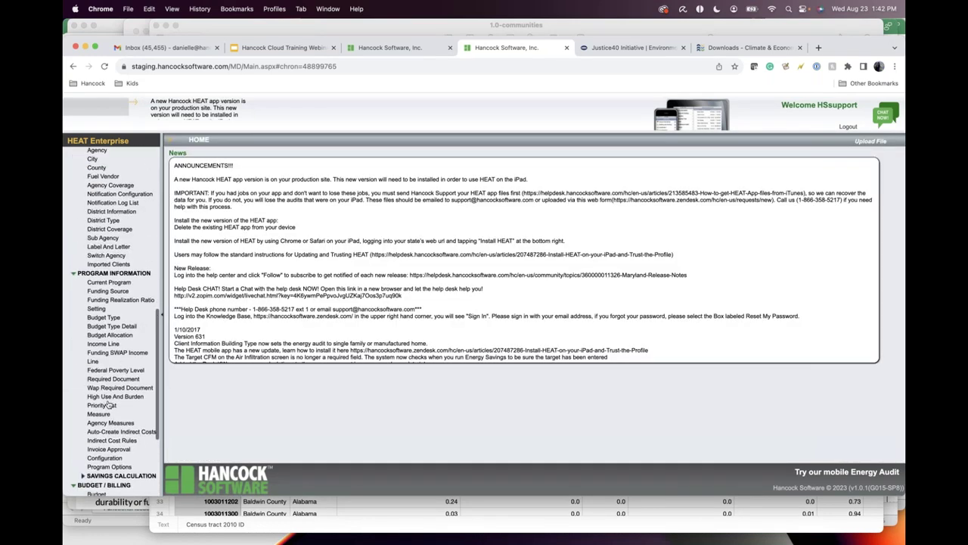
scroll(104, 342, "up", 8)
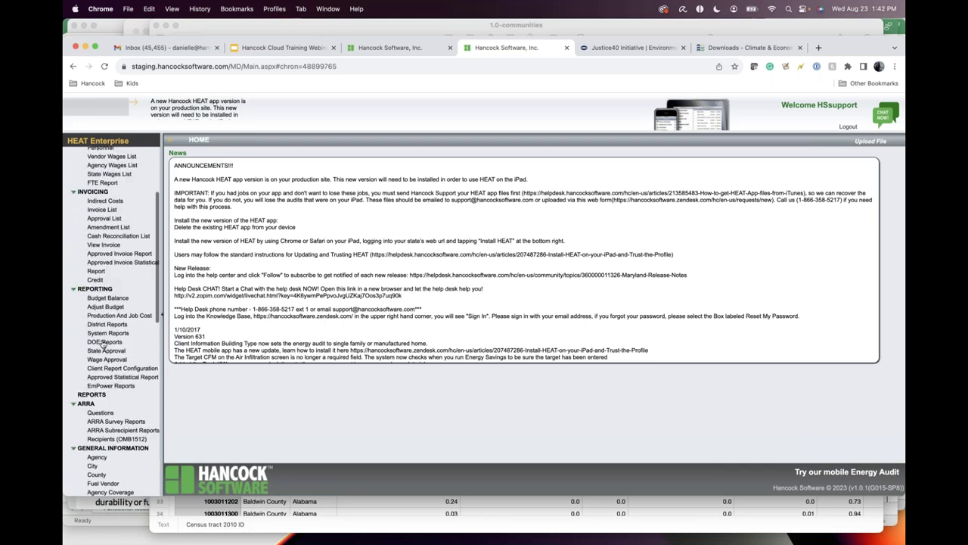
key("super+f")
type("system")
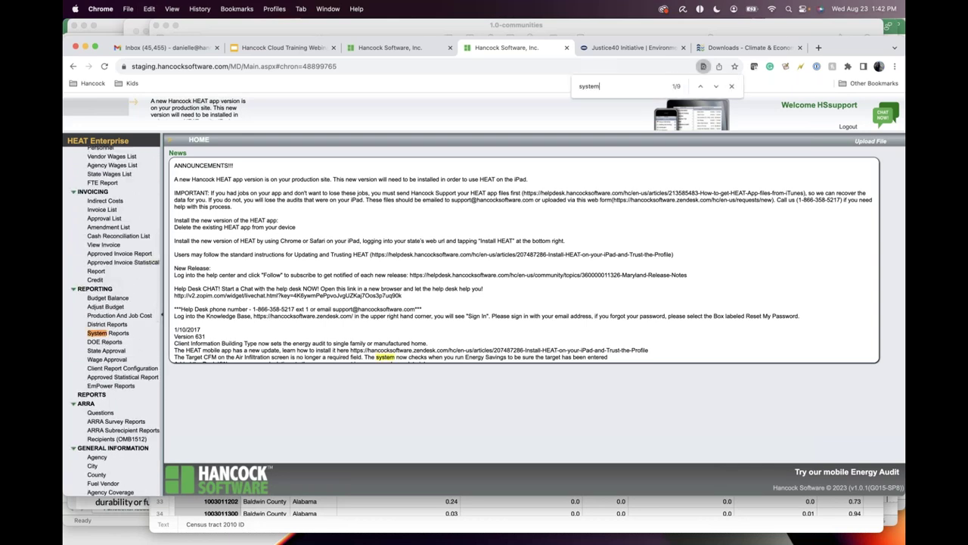
left_click(111, 334)
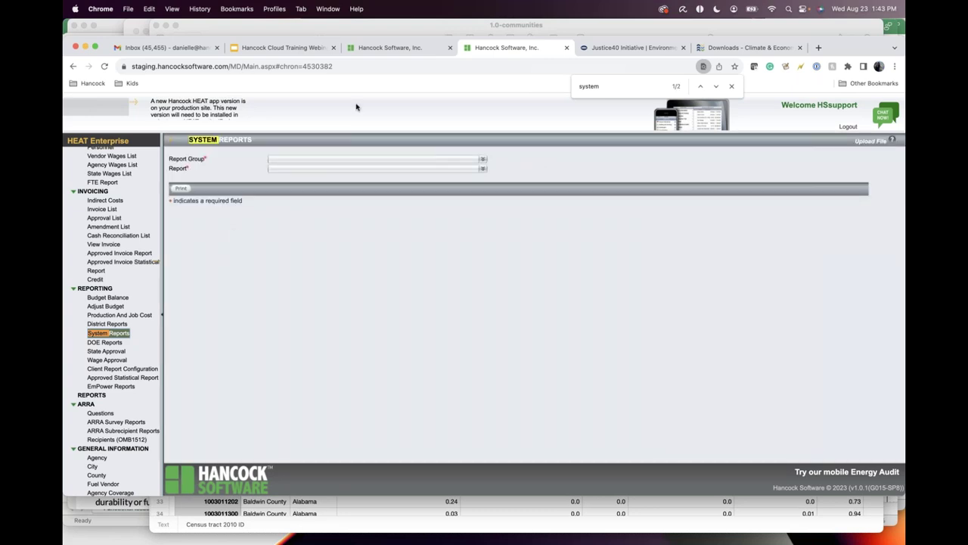
Select the Job List report from the Agency Production/Statistical Reports group
left_click(336, 160)
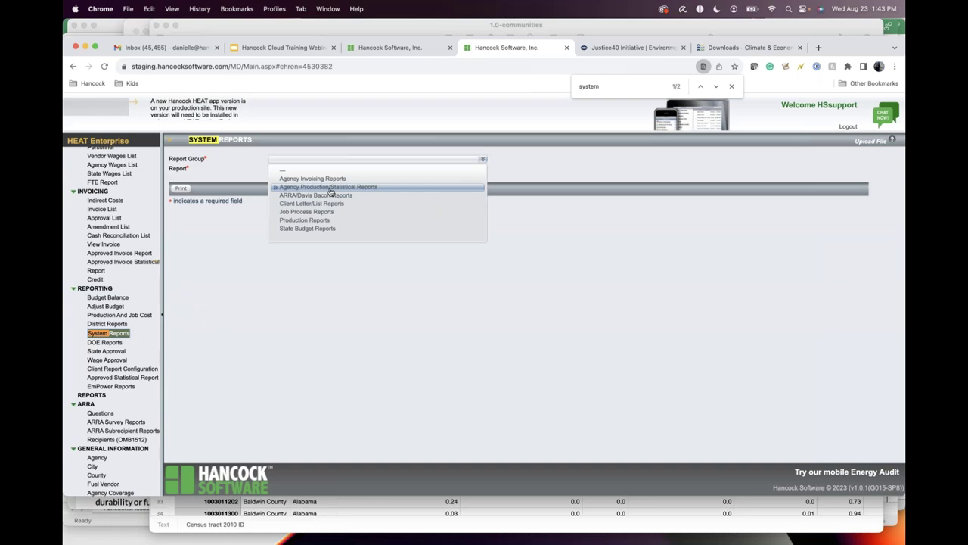
left_click(329, 188)
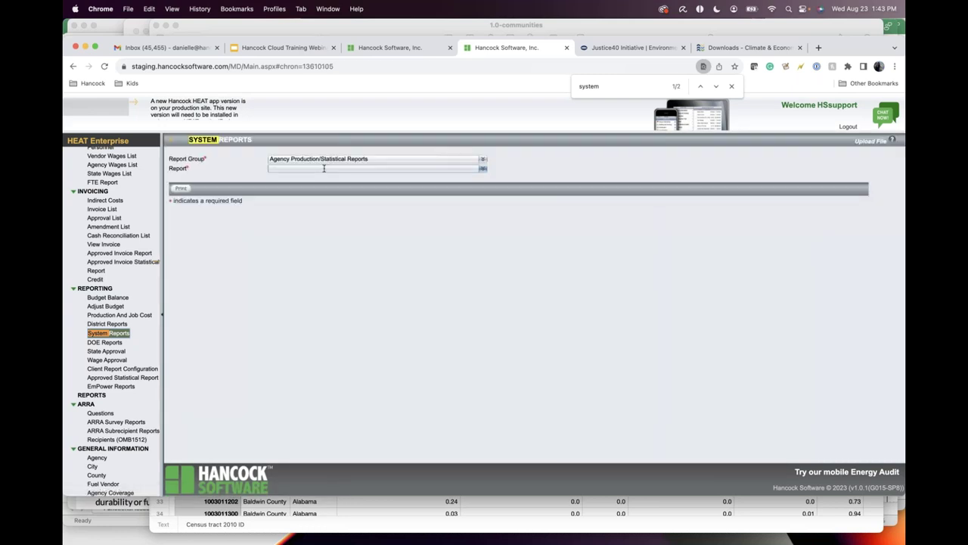
left_click(320, 168)
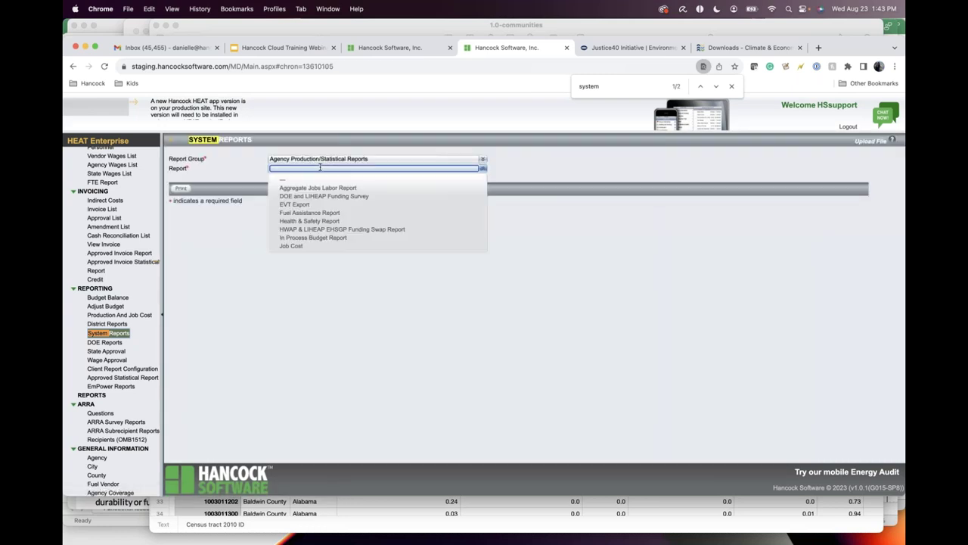
scroll(310, 245, "down", 2)
left_click(309, 225)
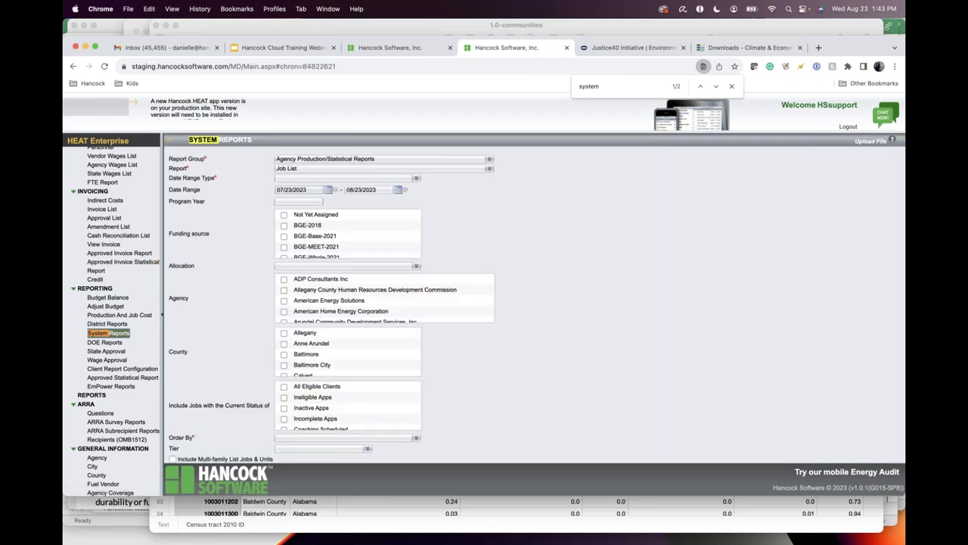
Filter jobs by Complete Date range, correcting the start date to 06/23/2022
left_click(294, 178)
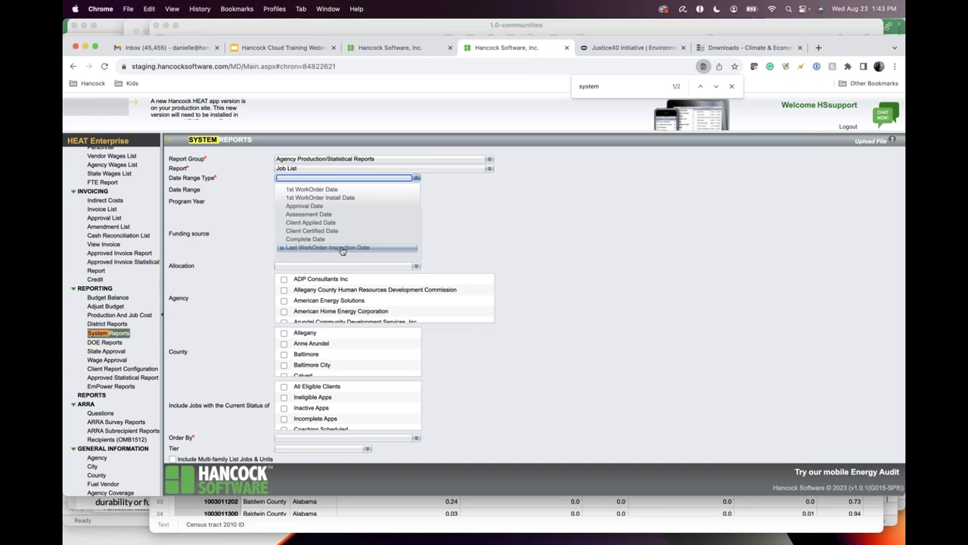
left_click(321, 241)
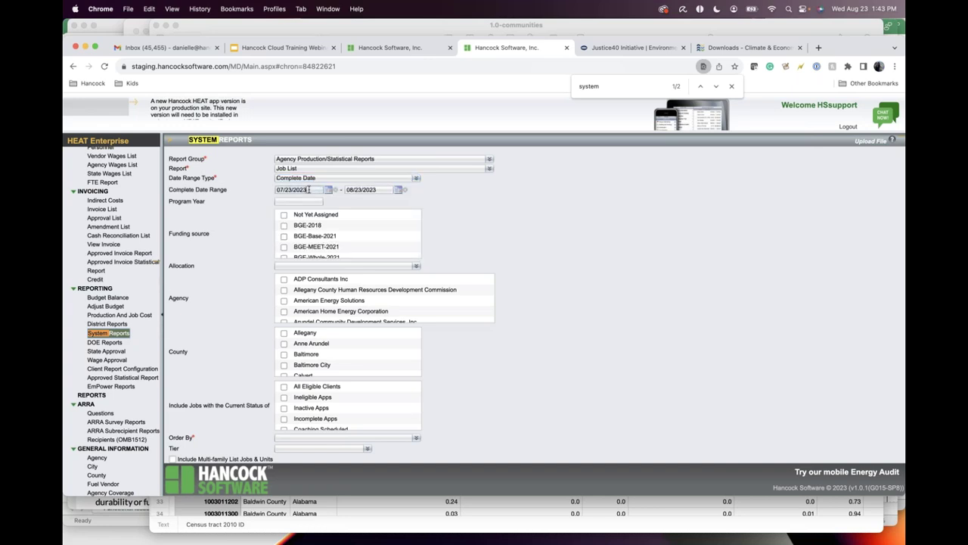
type("2")
key("BackSpace")
type("6")
Include DOE-BIL 2022-2027 as a funding source alongside DOE2023
scroll(288, 236, "down", 5)
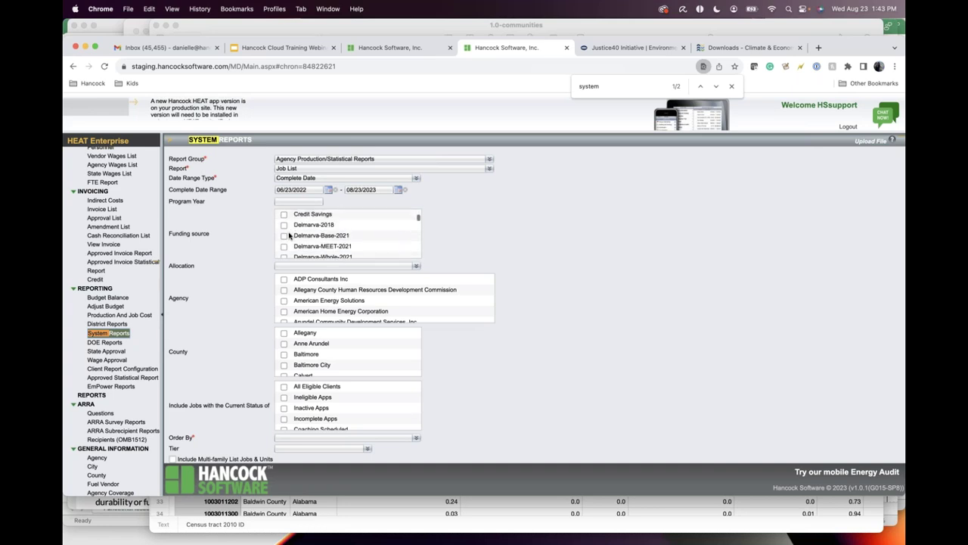
scroll(289, 236, "up", 5)
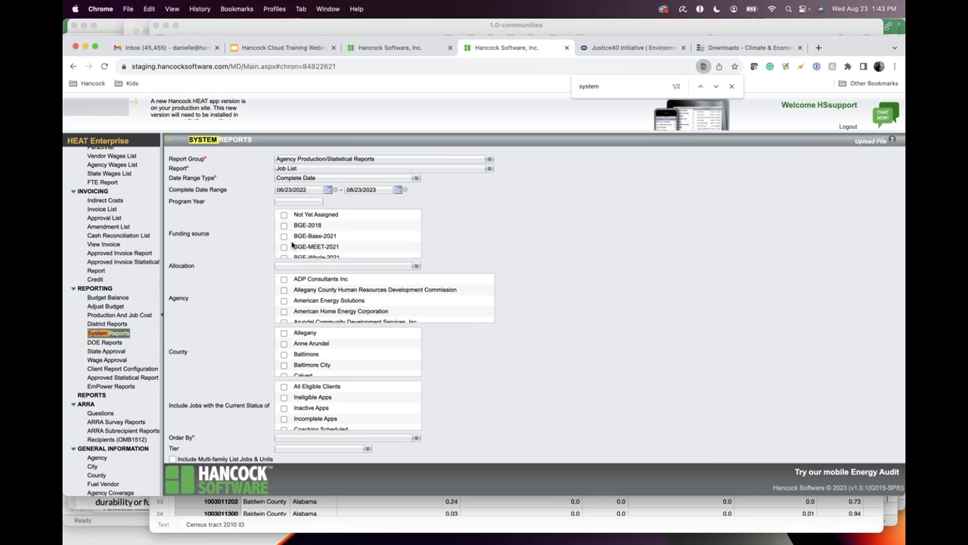
scroll(288, 236, "down", 3)
scroll(292, 247, "down", 4)
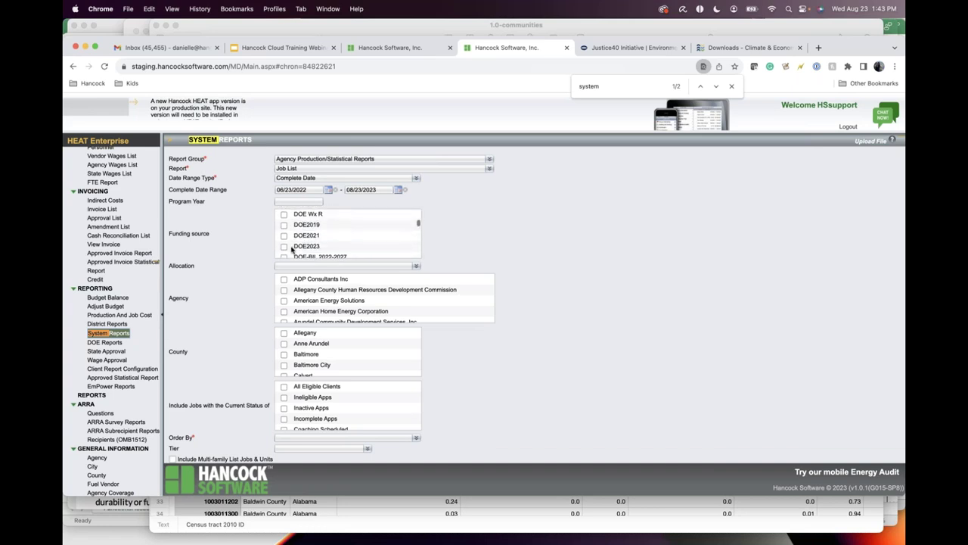
left_click(284, 227)
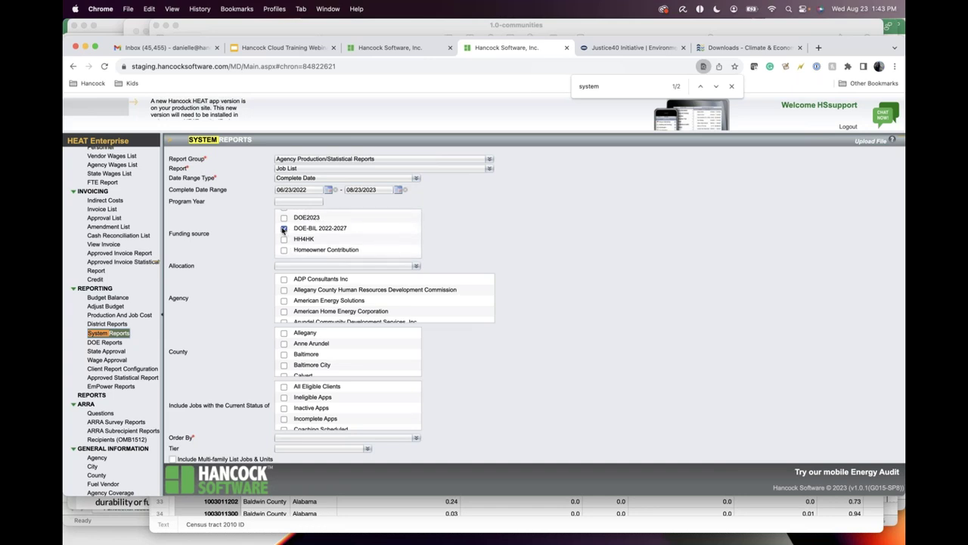
Order the report by Client Last Name and print the Job List report
scroll(303, 240, "up", 1)
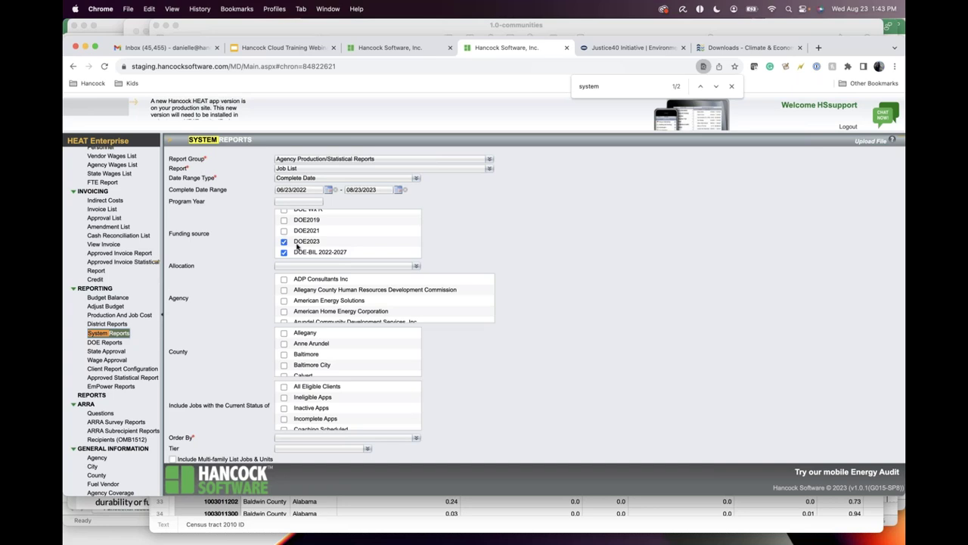
scroll(303, 244, "down", 2)
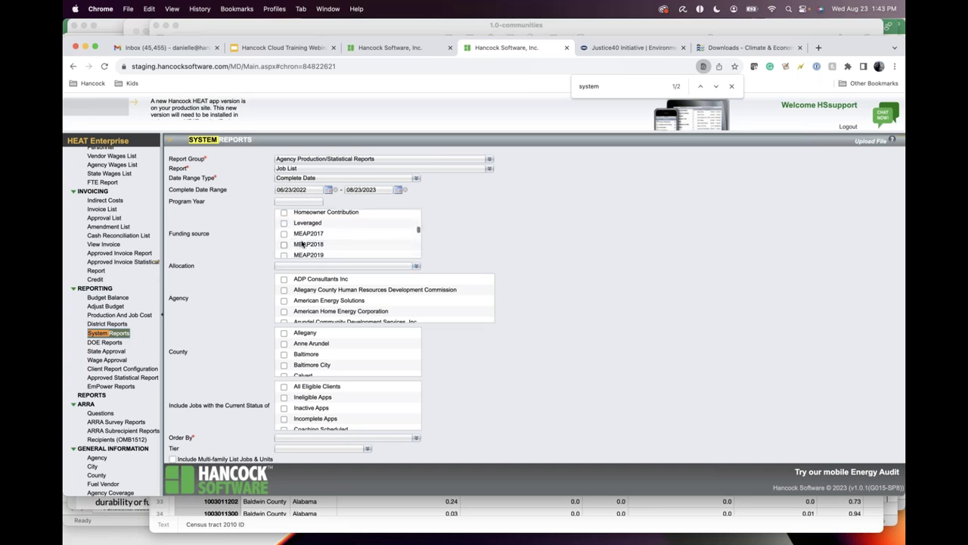
scroll(301, 244, "up", 2)
scroll(304, 220, "up", 1)
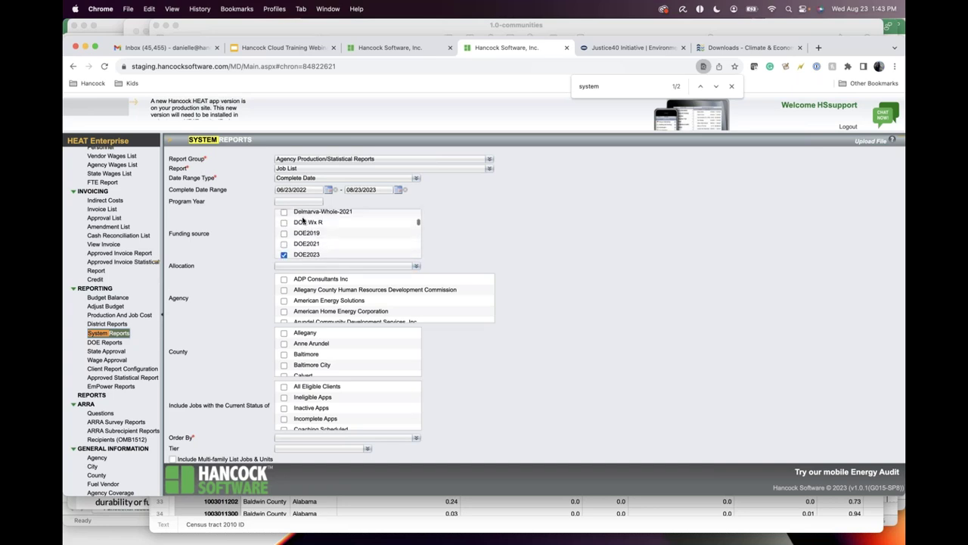
scroll(304, 242, "down", 8)
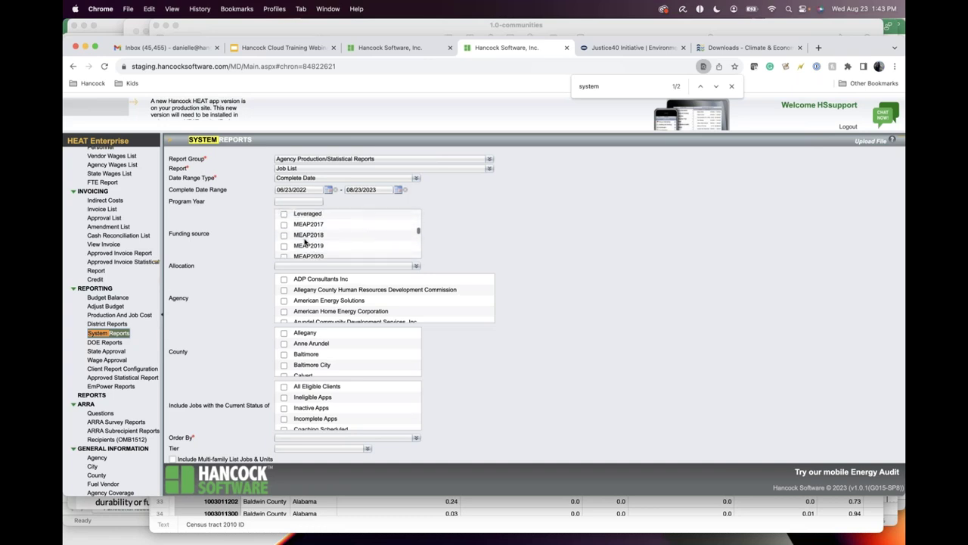
scroll(305, 242, "down", 8)
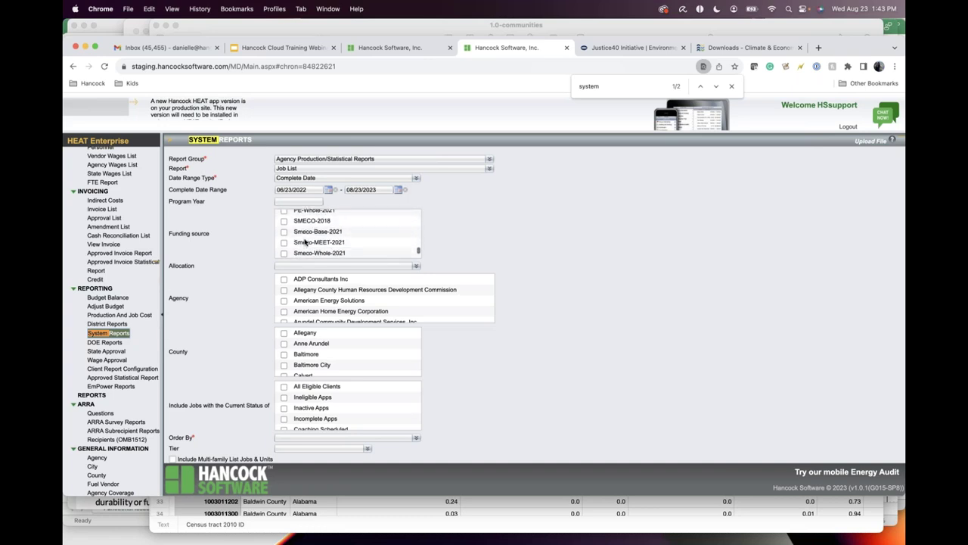
scroll(305, 243, "up", 15)
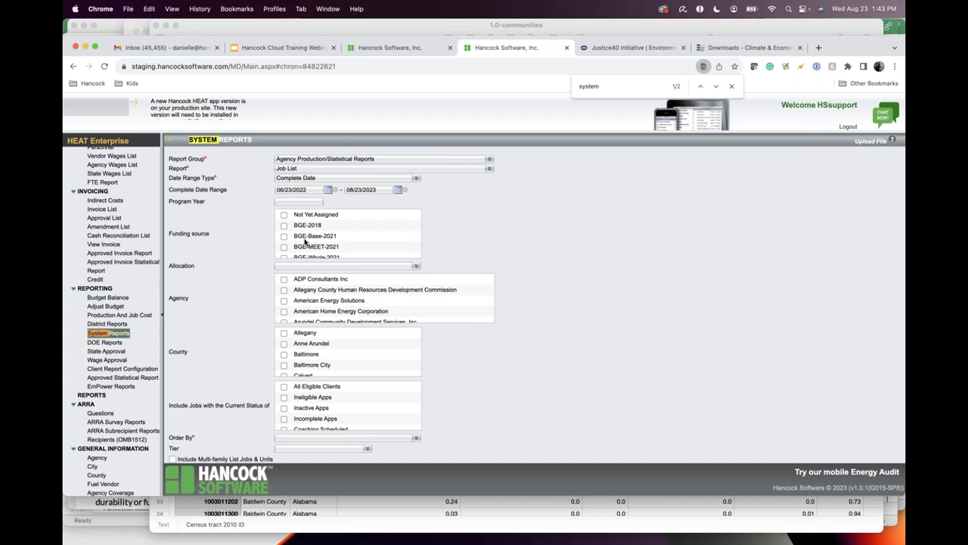
scroll(351, 241, "down", 12)
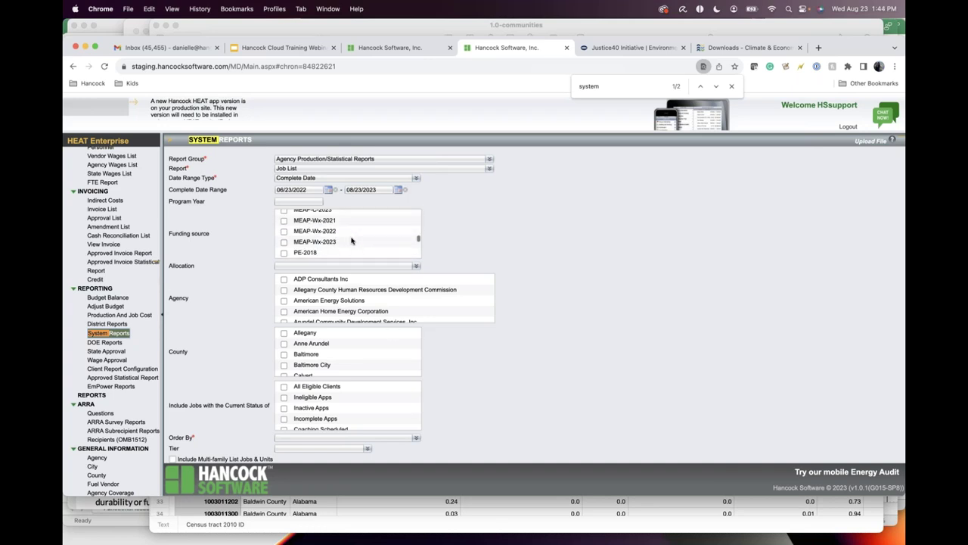
scroll(351, 241, "down", 8)
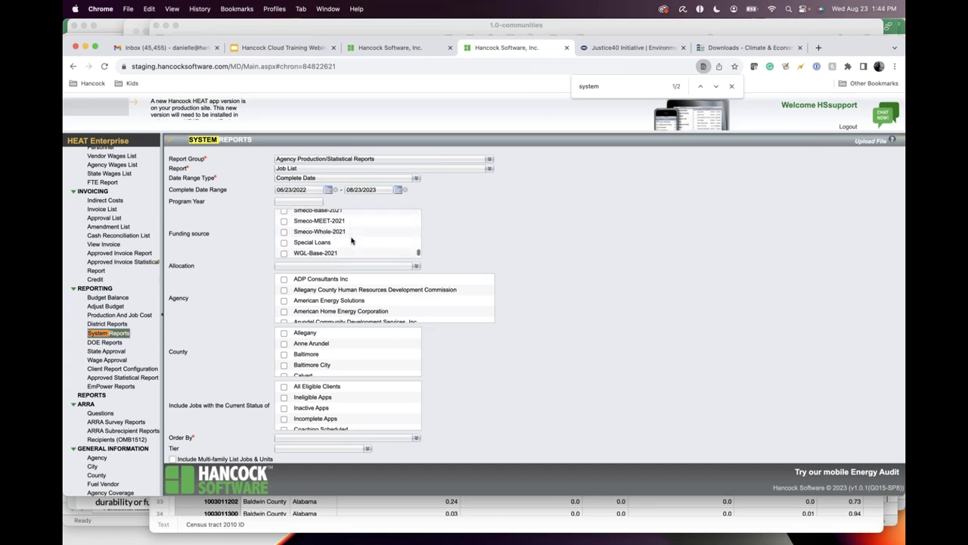
scroll(351, 241, "up", 5)
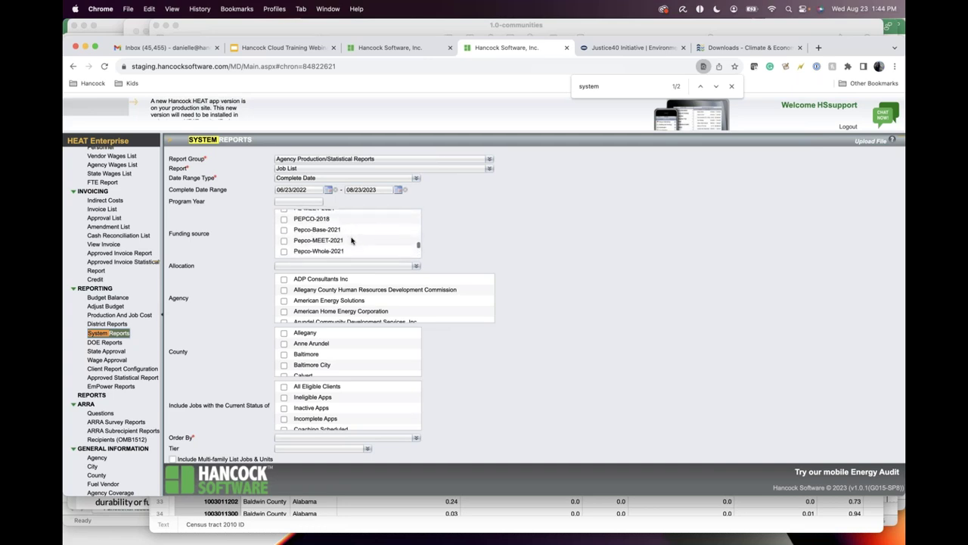
scroll(491, 398, "down", 3)
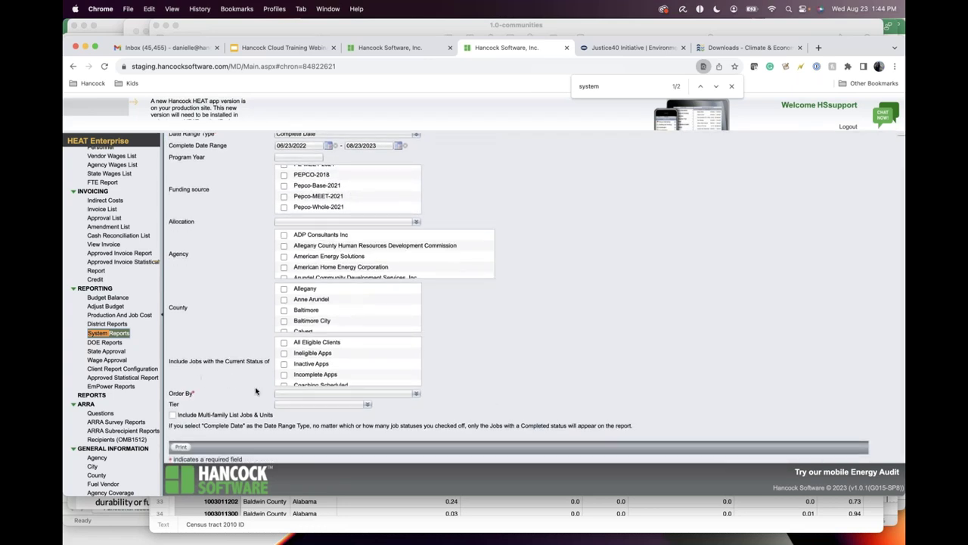
left_click(301, 393)
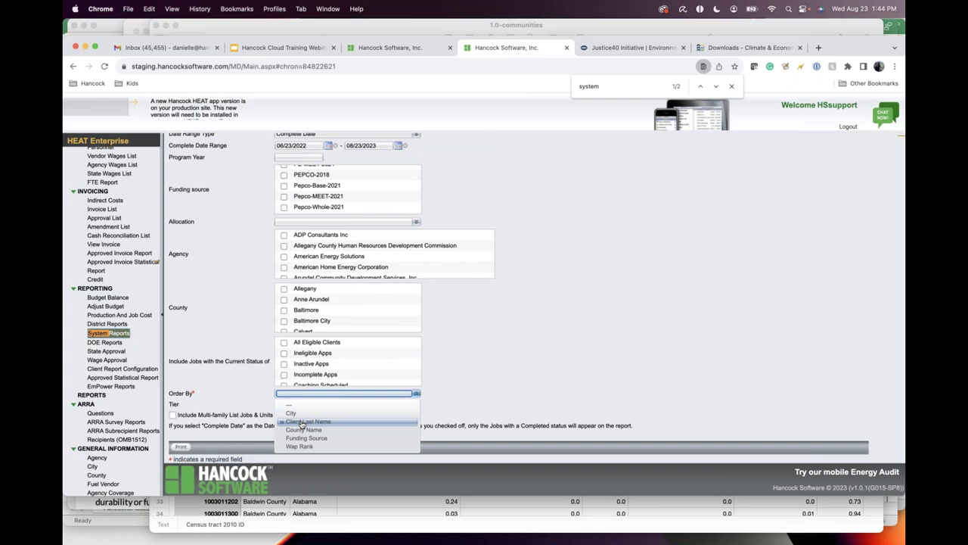
left_click(303, 422)
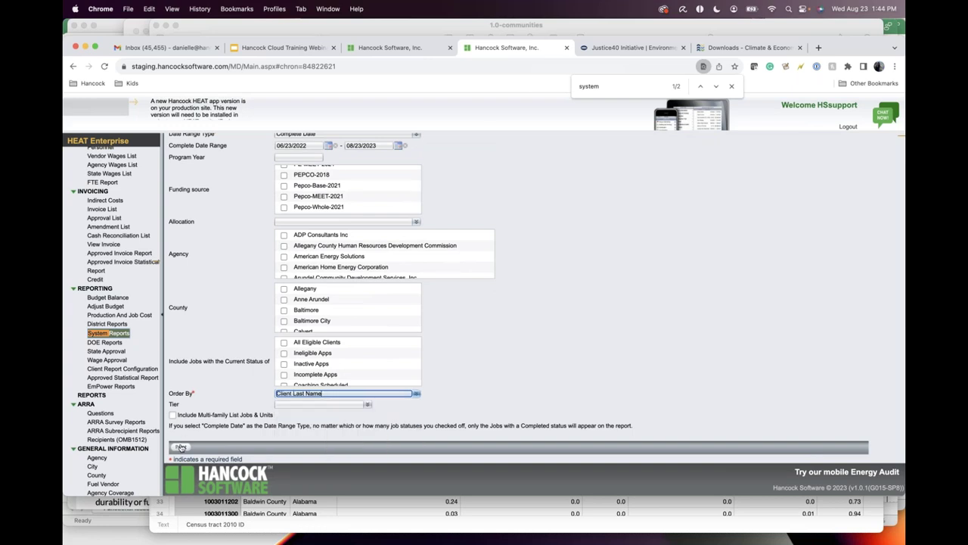
left_click(181, 447)
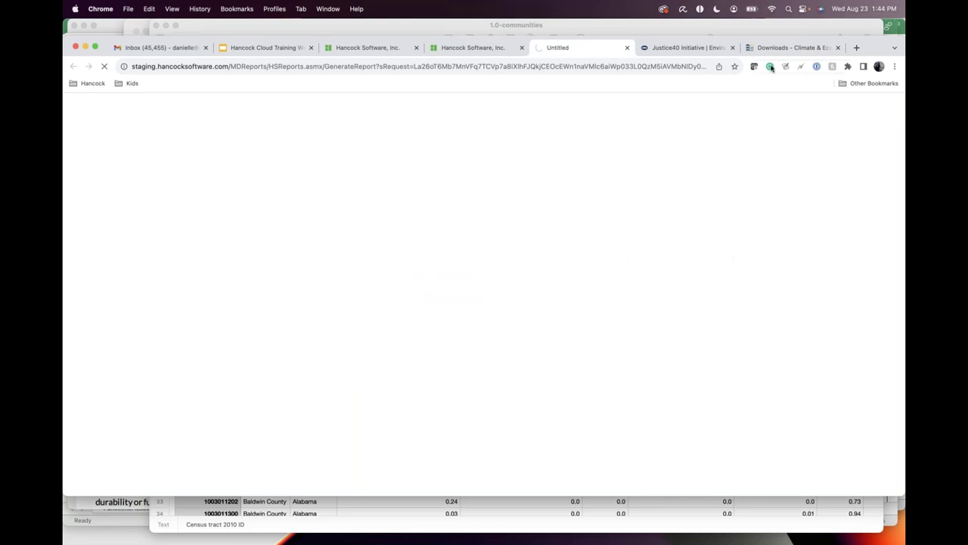
Find and open Job List Report (4).xls in Excel, accepting the format warning
left_click(791, 9)
type("job")
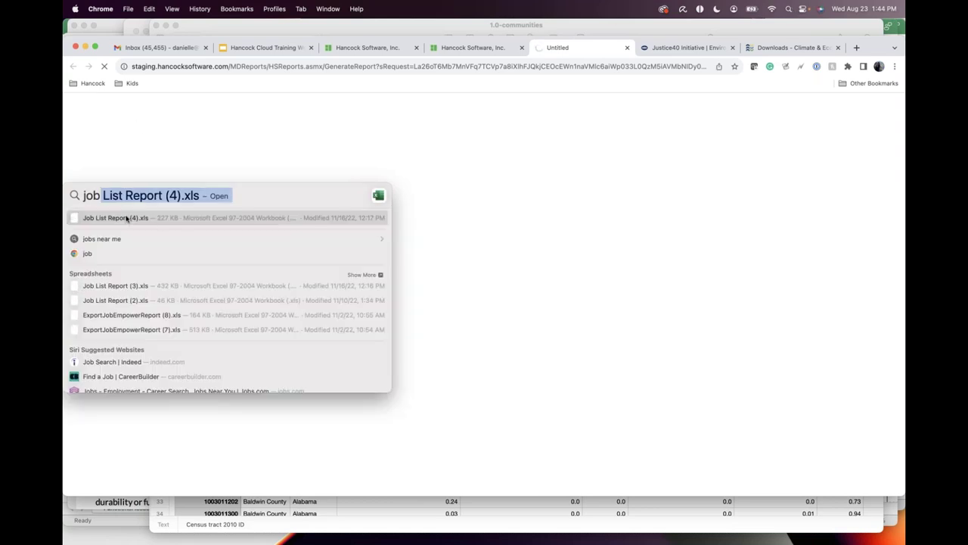
left_click(129, 218)
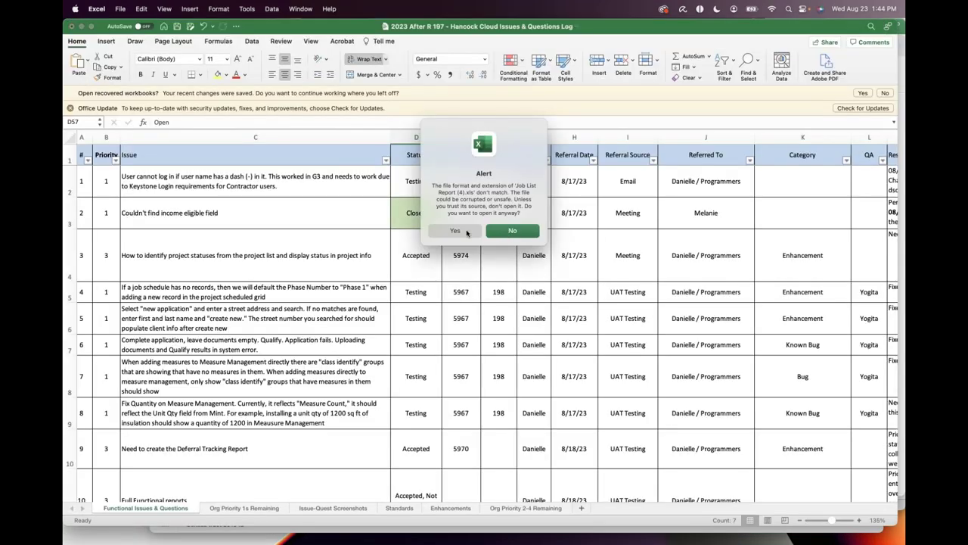
left_click(466, 232)
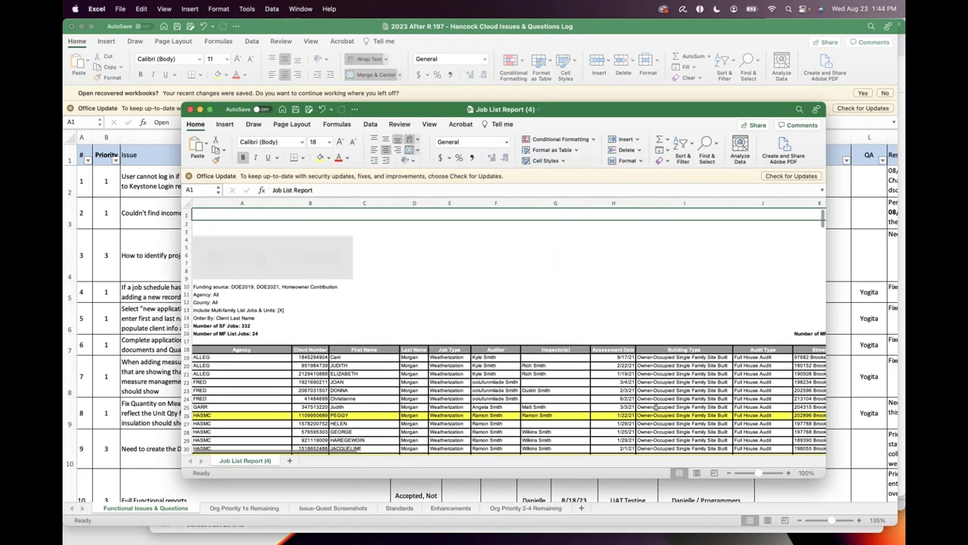
Enlarge the report window and scroll right to reveal the invoice and Year Built columns
scroll(655, 407, "right", 10)
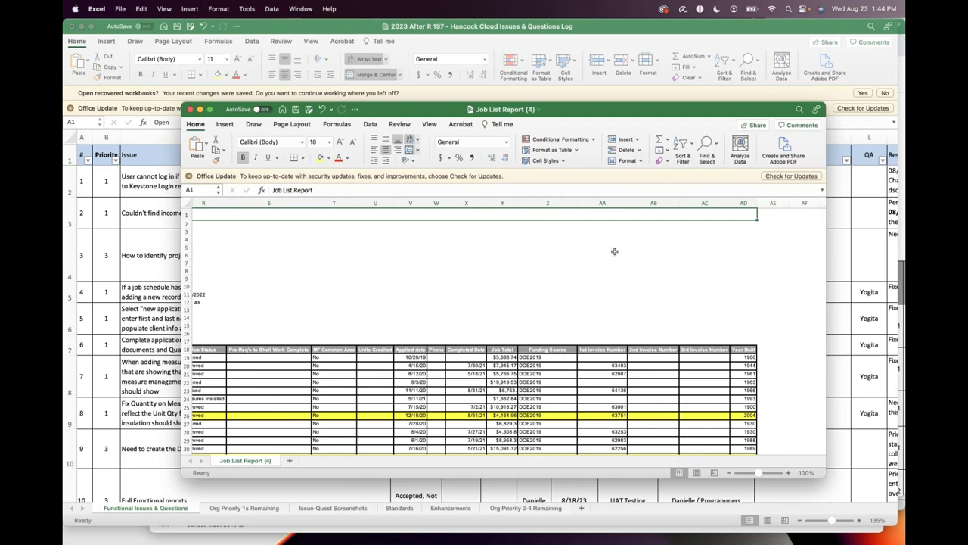
left_click_drag(540, 109, 438, 38)
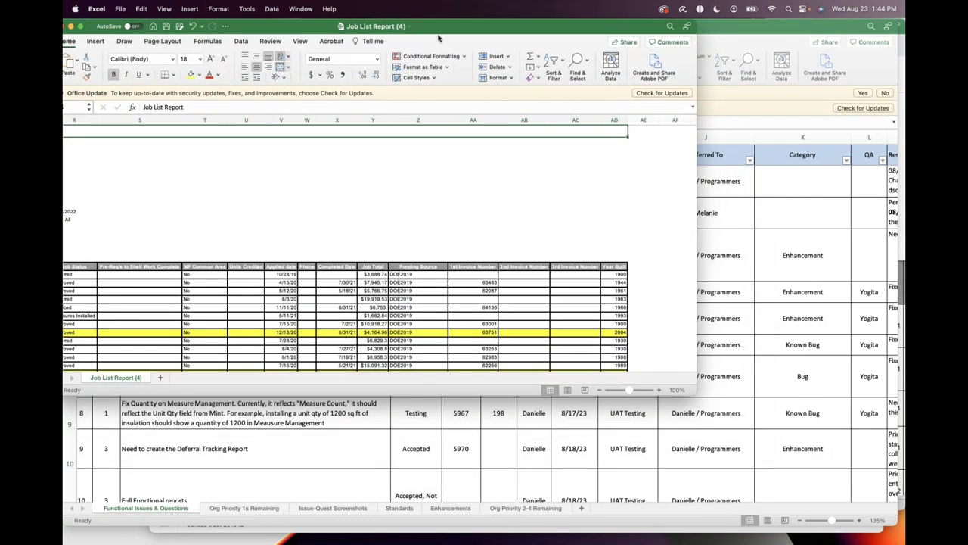
left_click_drag(696, 393, 905, 543)
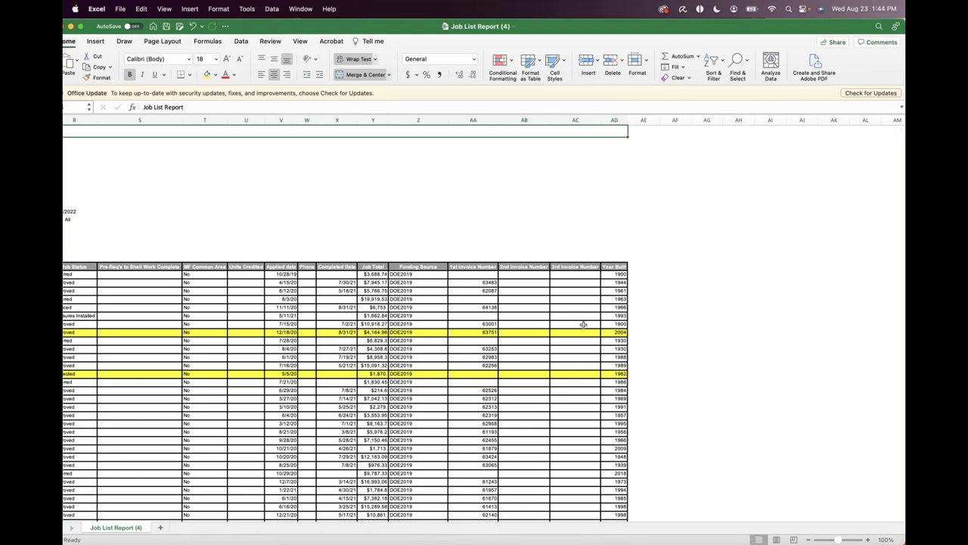
scroll(584, 325, "left", 2)
scroll(584, 324, "left", 10)
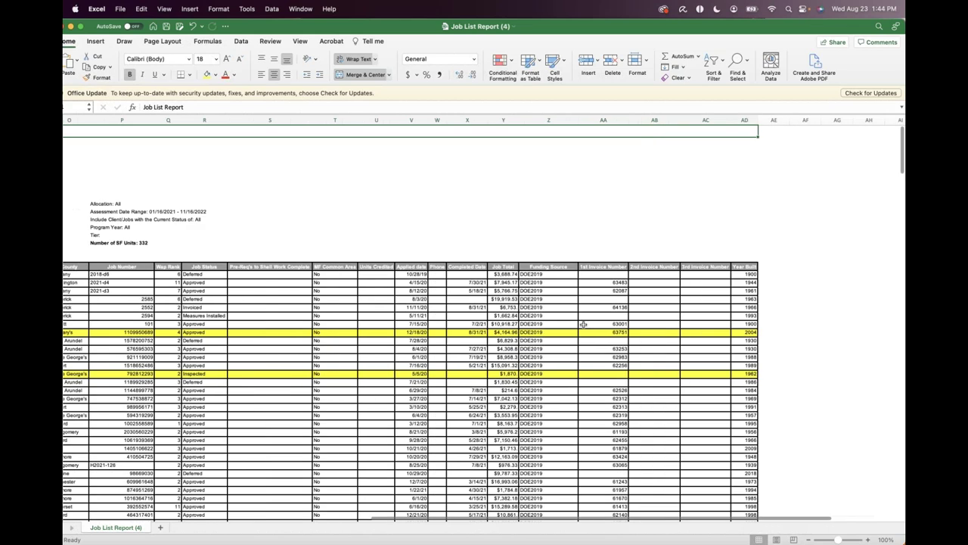
scroll(584, 324, "left", 8)
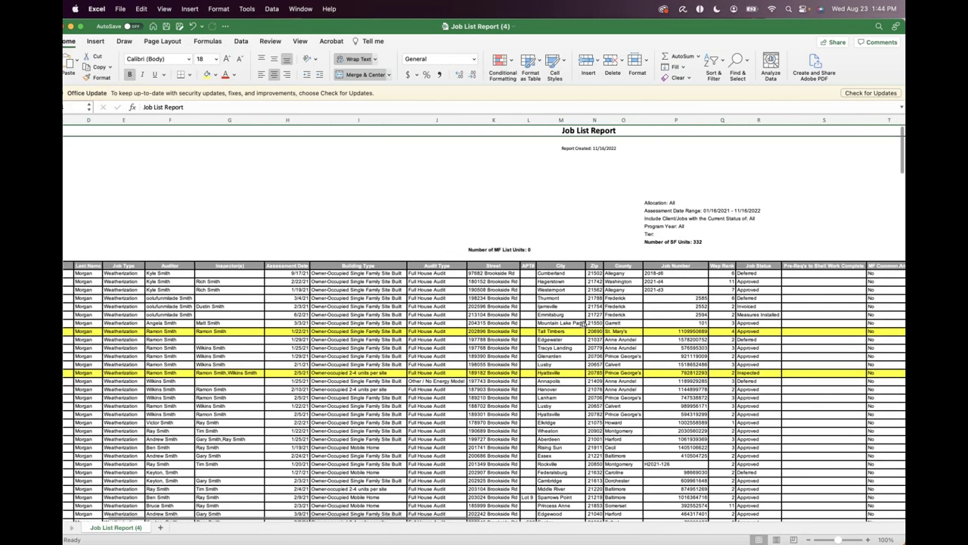
scroll(584, 324, "right", 6)
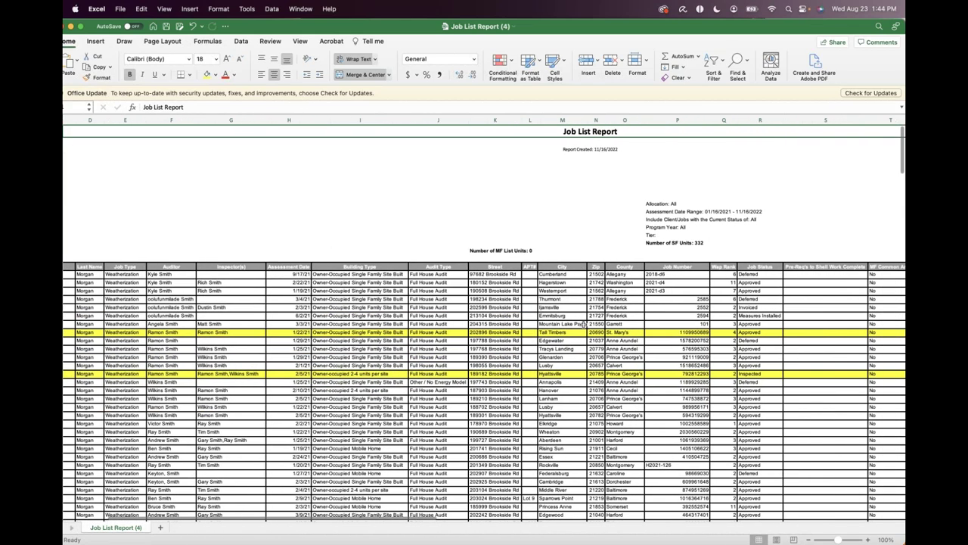
scroll(625, 324, "right", 6)
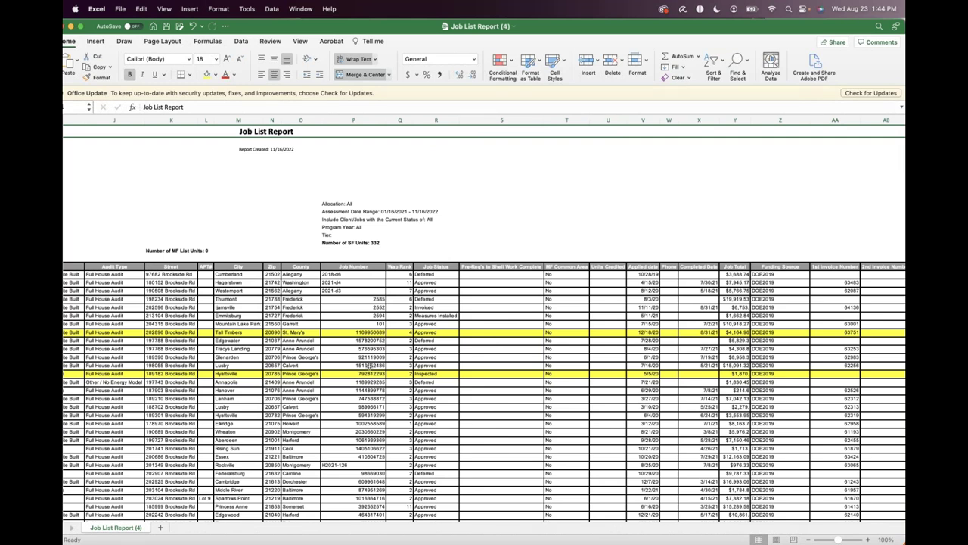
scroll(425, 409, "right", 6)
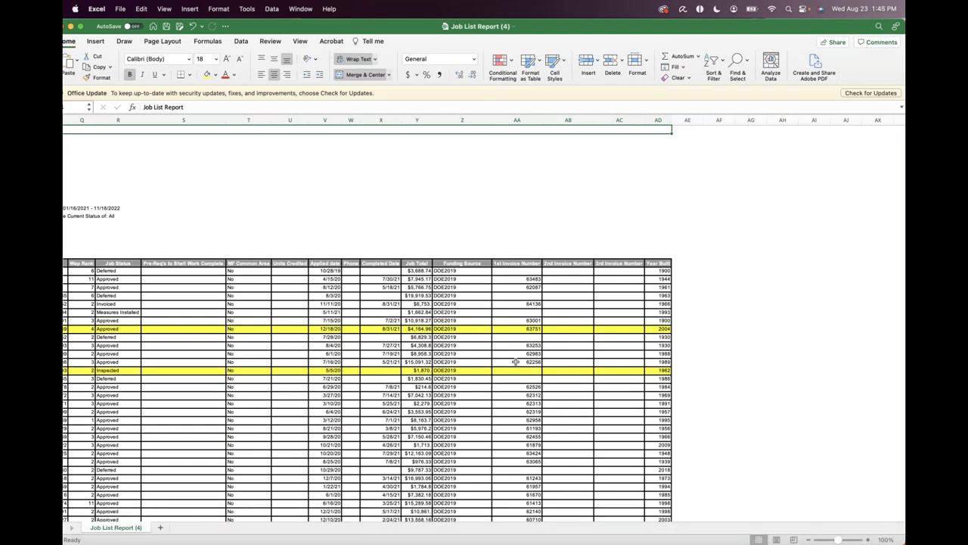
scroll(515, 362, "up", 1)
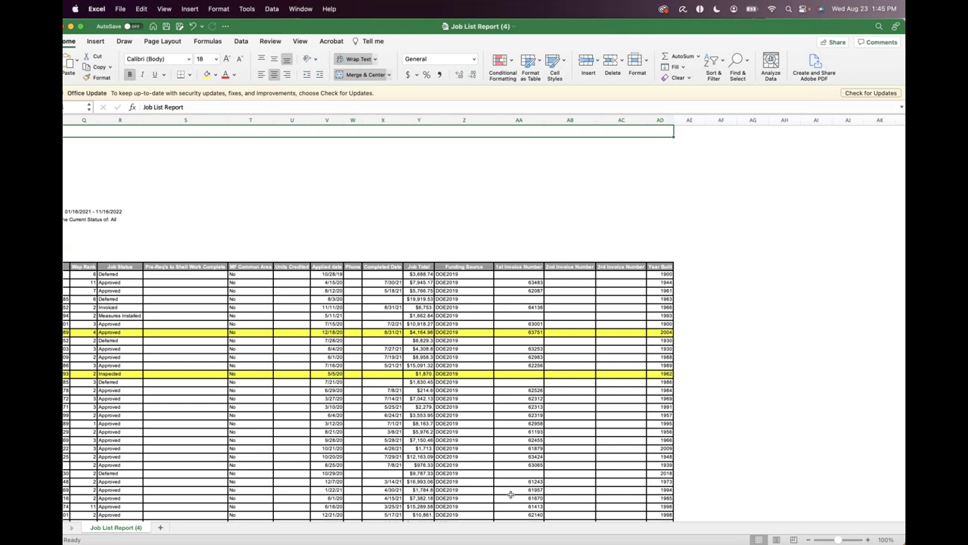
mouse_move(559, 533)
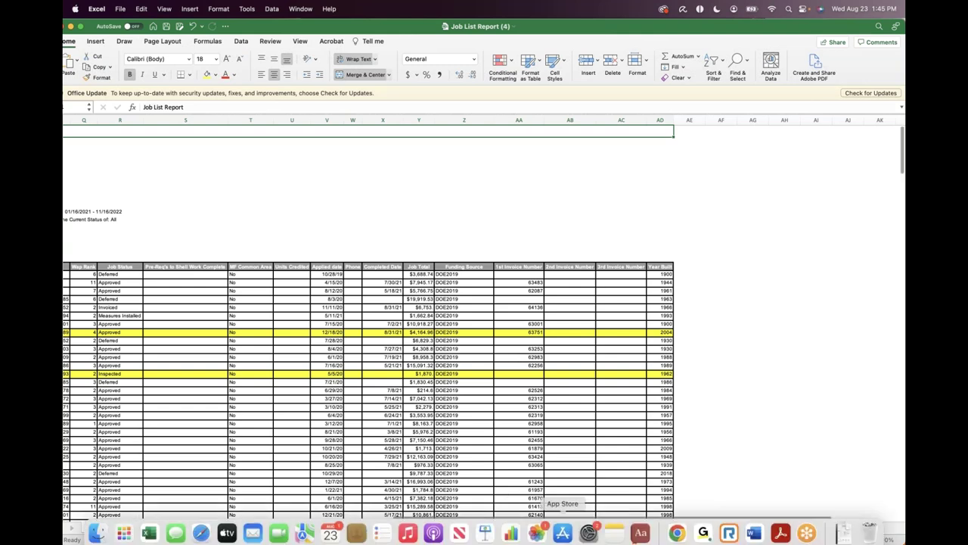
left_click(673, 529)
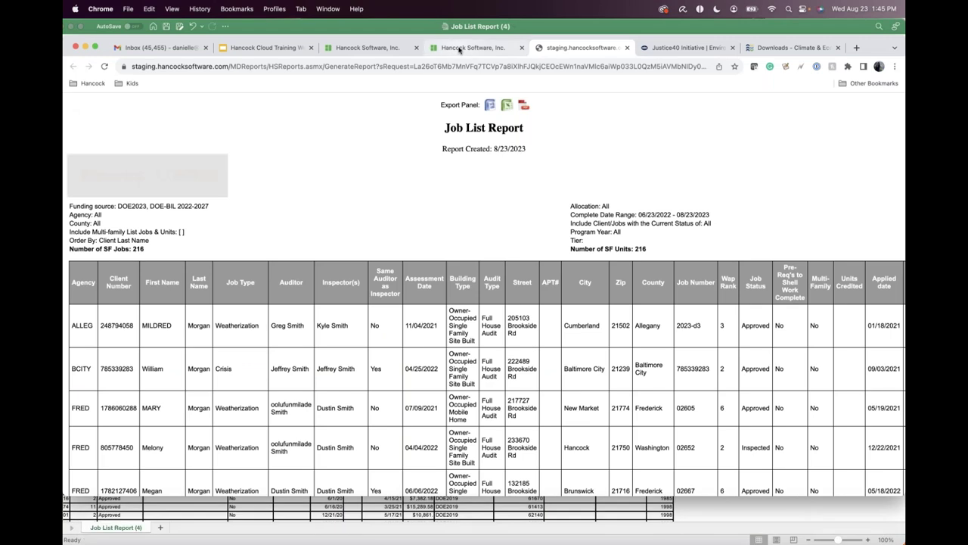
Scroll the web Job List Report right to the Year Built column
scroll(523, 357, "right", 6)
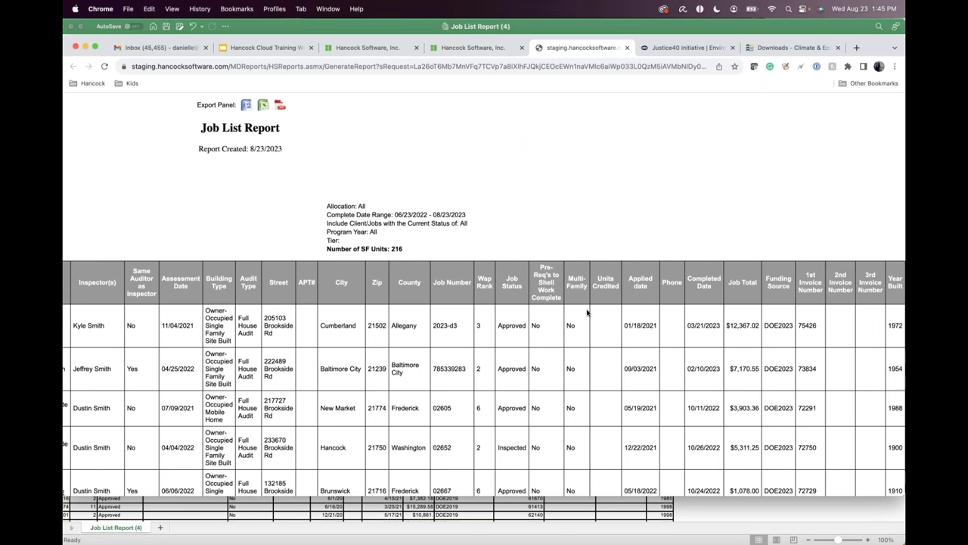
Move among the Justice40, Job List Report and Downloads tabs, then go back to Explore the map
left_click(663, 50)
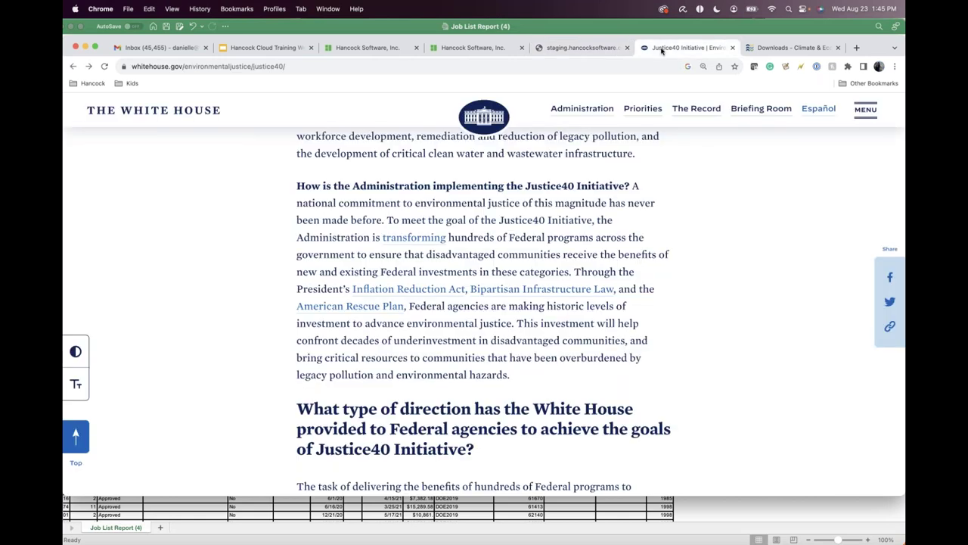
left_click(771, 48)
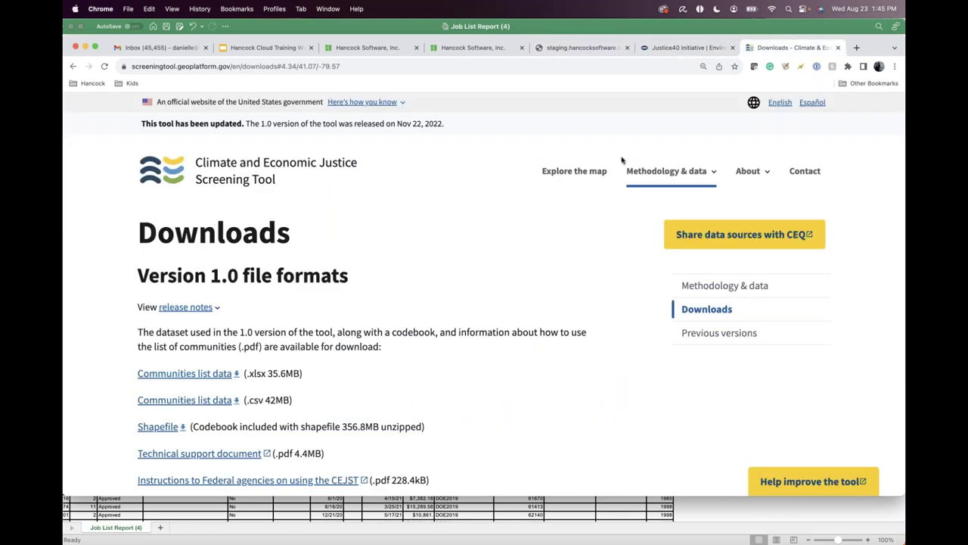
scroll(576, 273, "down", 1)
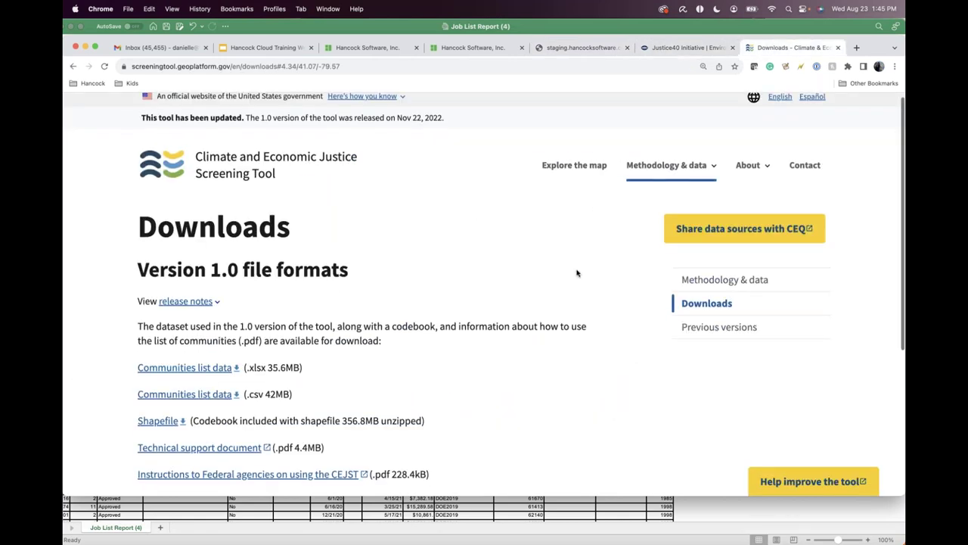
scroll(577, 273, "down", 3)
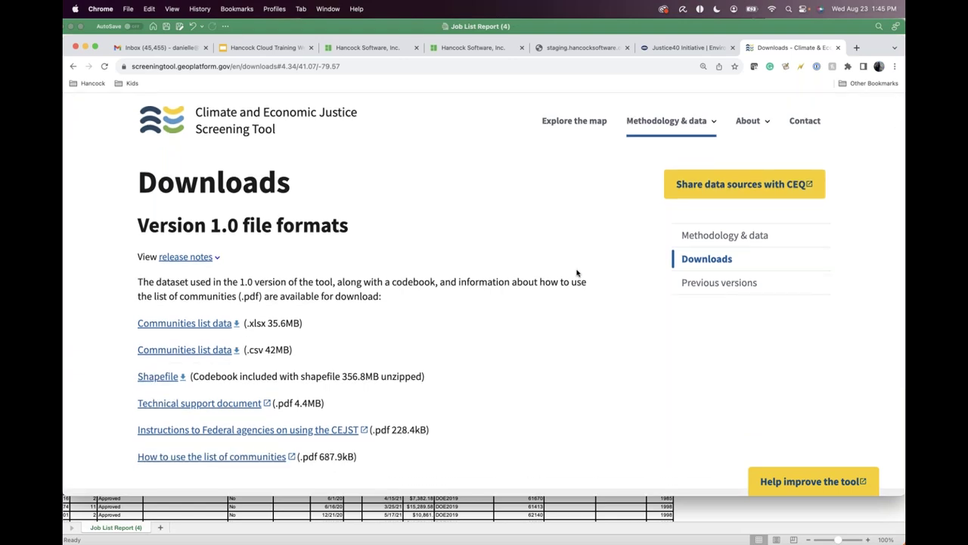
scroll(576, 273, "up", 1)
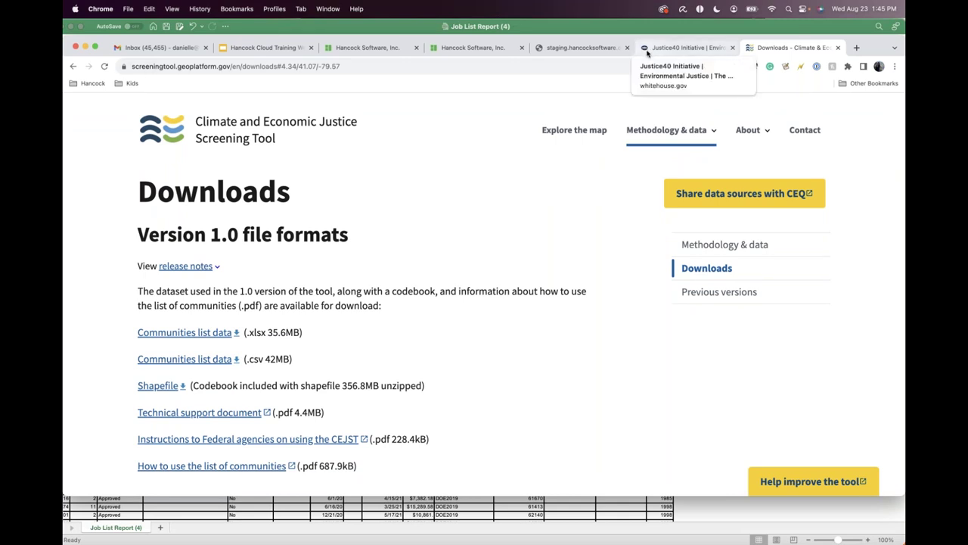
left_click(647, 50)
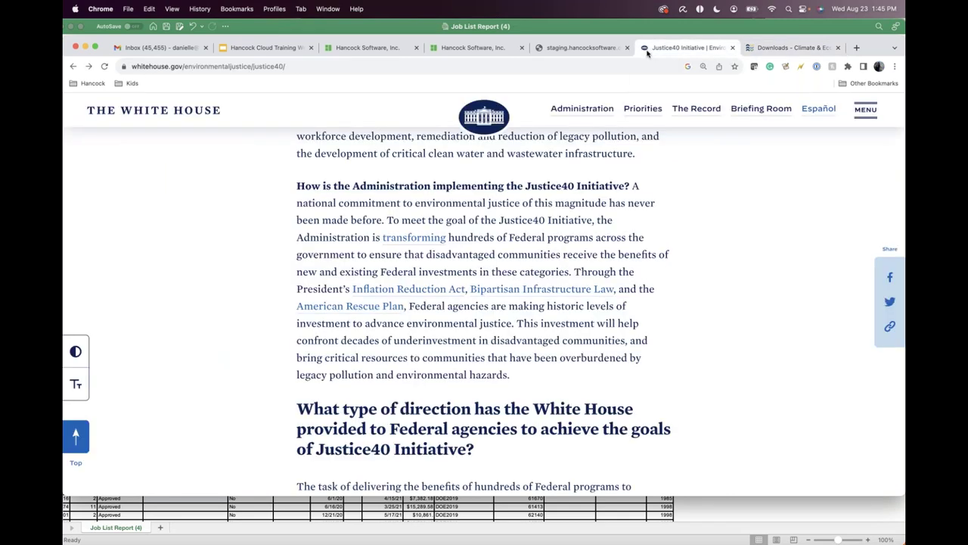
left_click(597, 49)
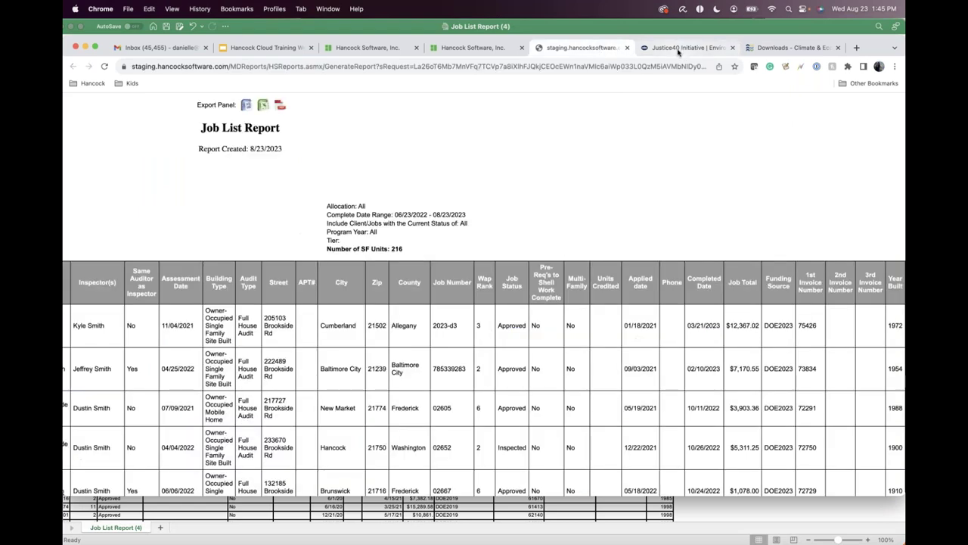
left_click(670, 50)
scroll(542, 339, "up", 1)
scroll(541, 340, "down", 1)
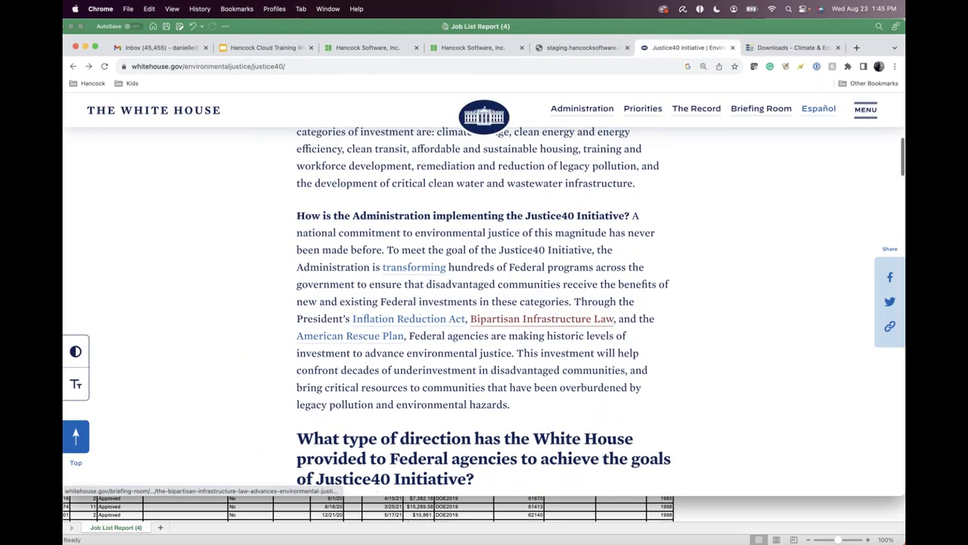
left_click(767, 48)
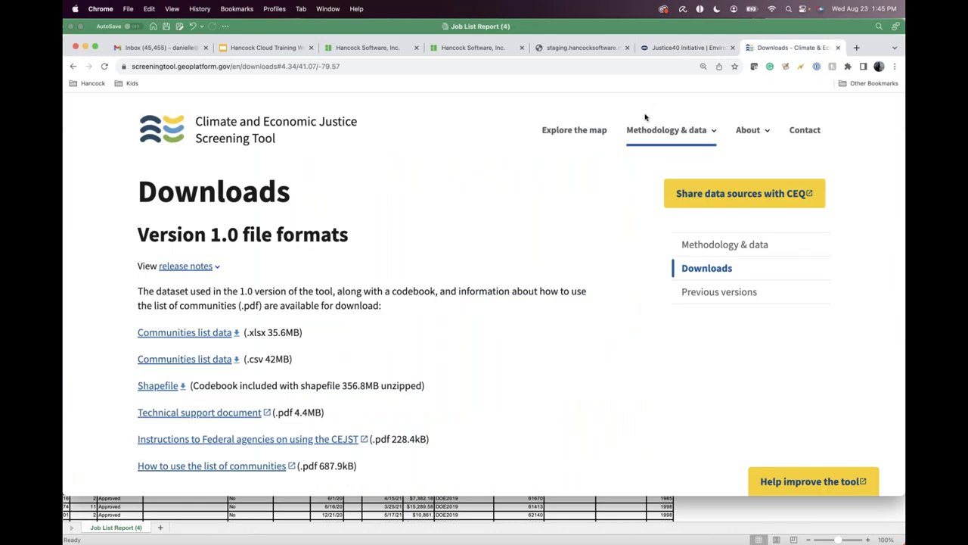
left_click(73, 66)
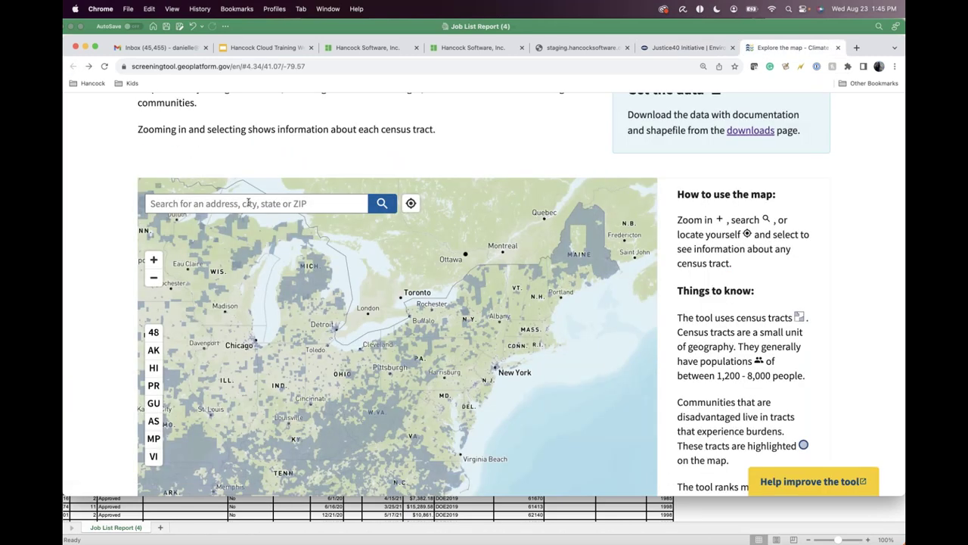
Start a map address search and minimize the GoTo meetings window
left_click(248, 202)
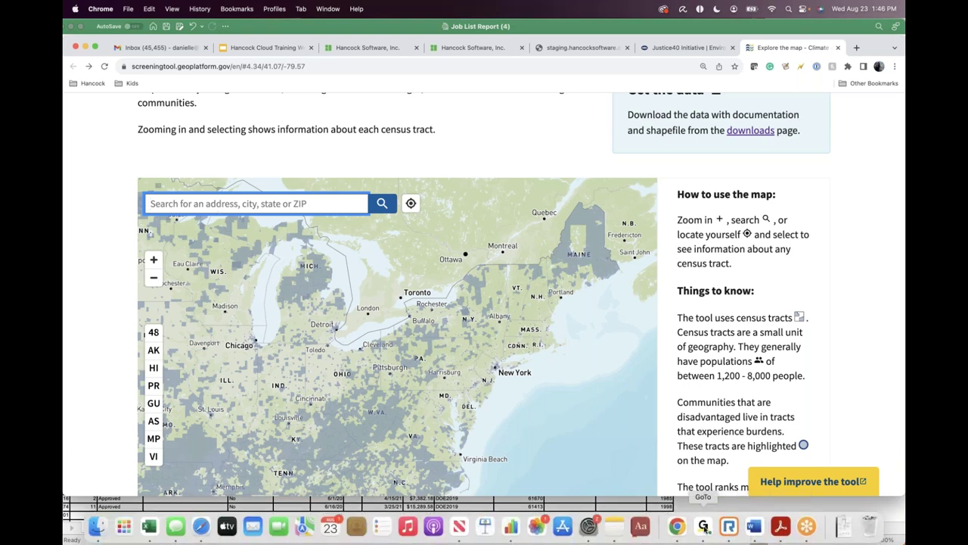
left_click(703, 526)
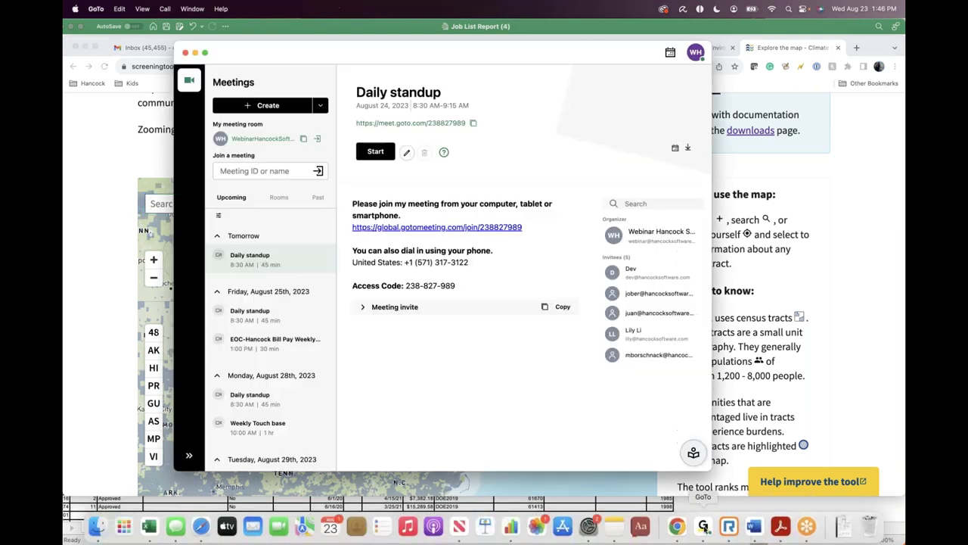
left_click(186, 53)
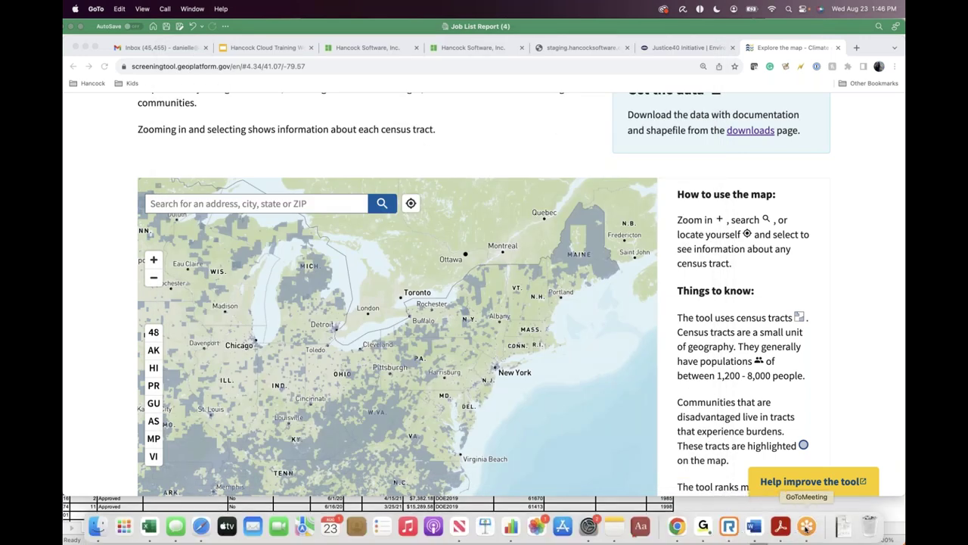
left_click(807, 527)
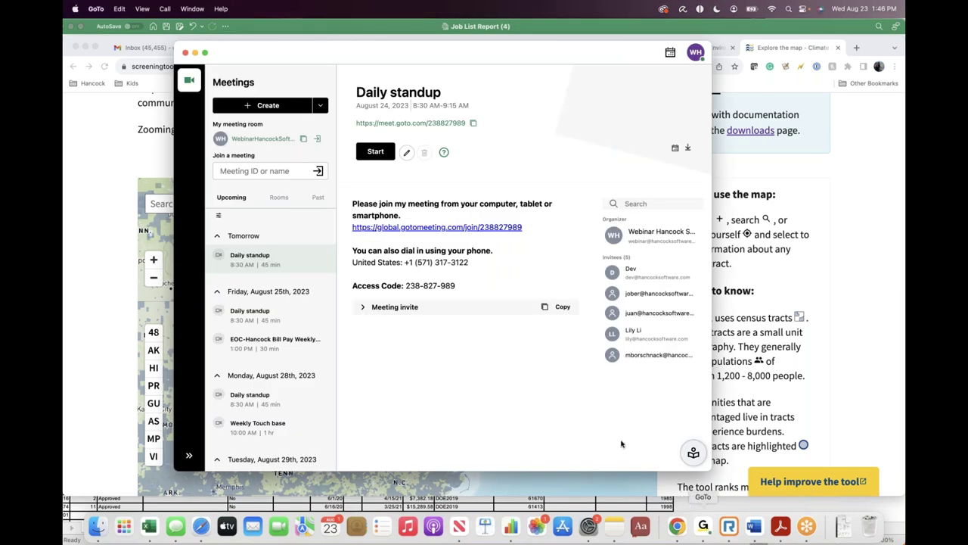
left_click(195, 53)
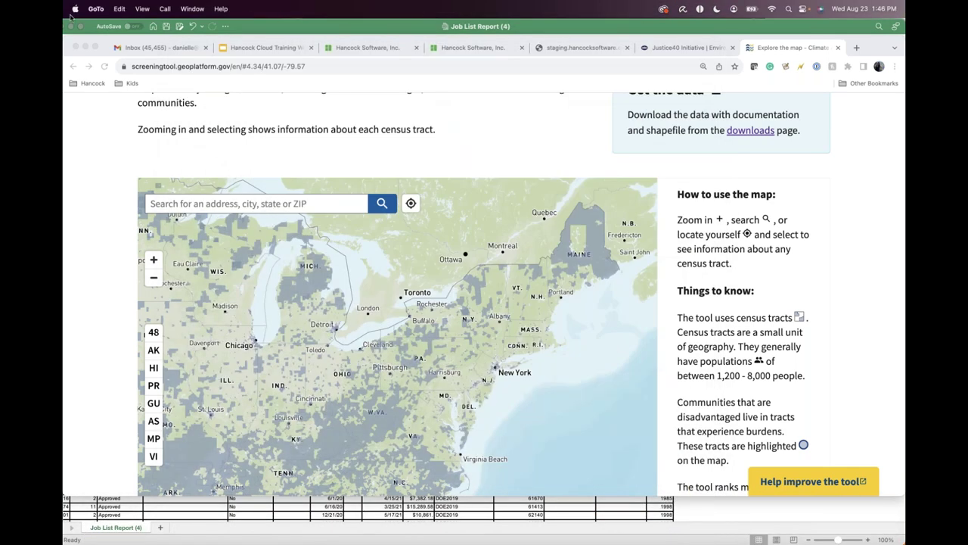
Close the open Excel workbooks and minimize the e-mail, browser and settings windows
left_click(71, 28)
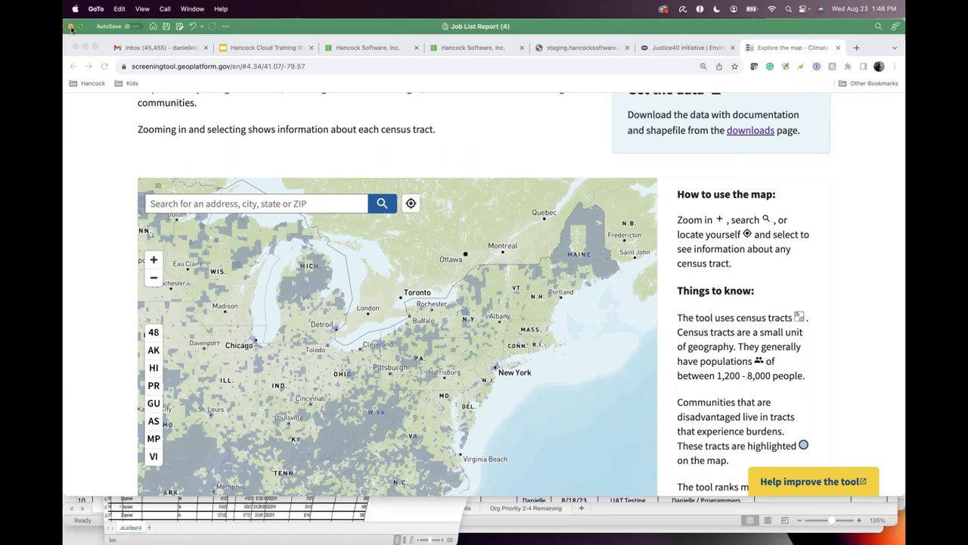
left_click(81, 28)
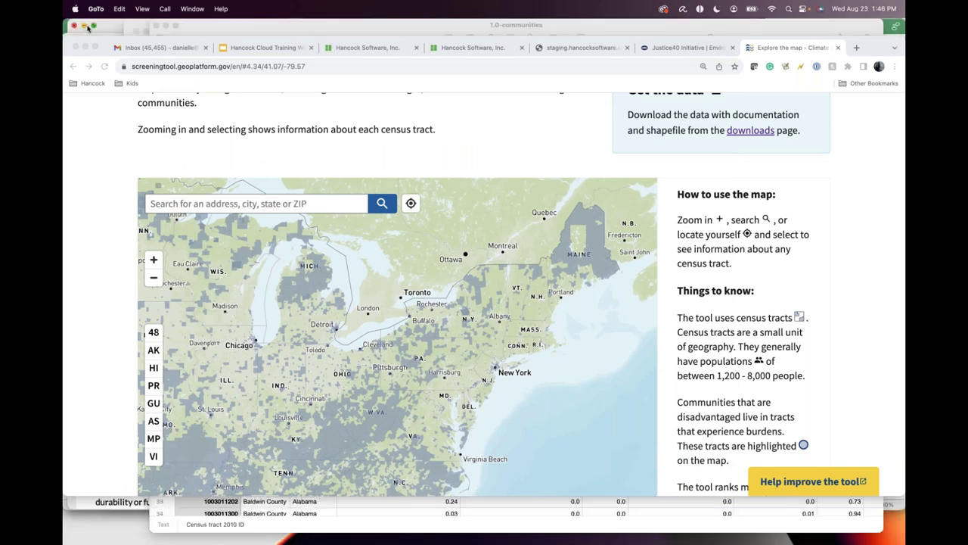
left_click(156, 27)
left_click(146, 32)
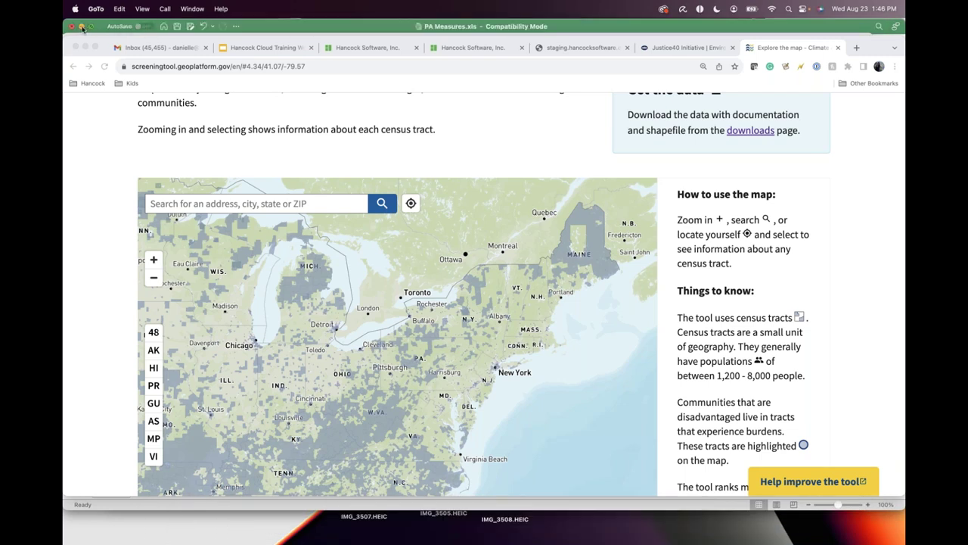
left_click(81, 27)
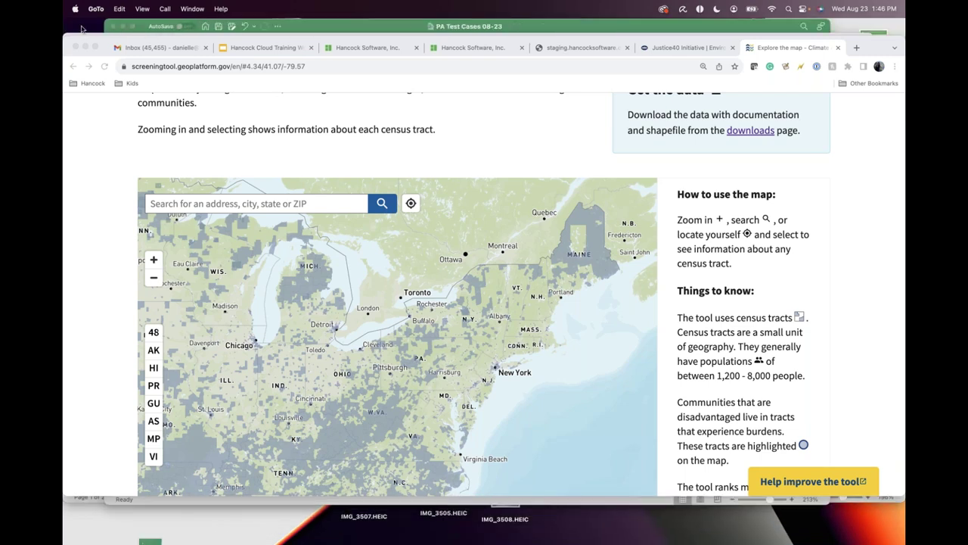
left_click(123, 27)
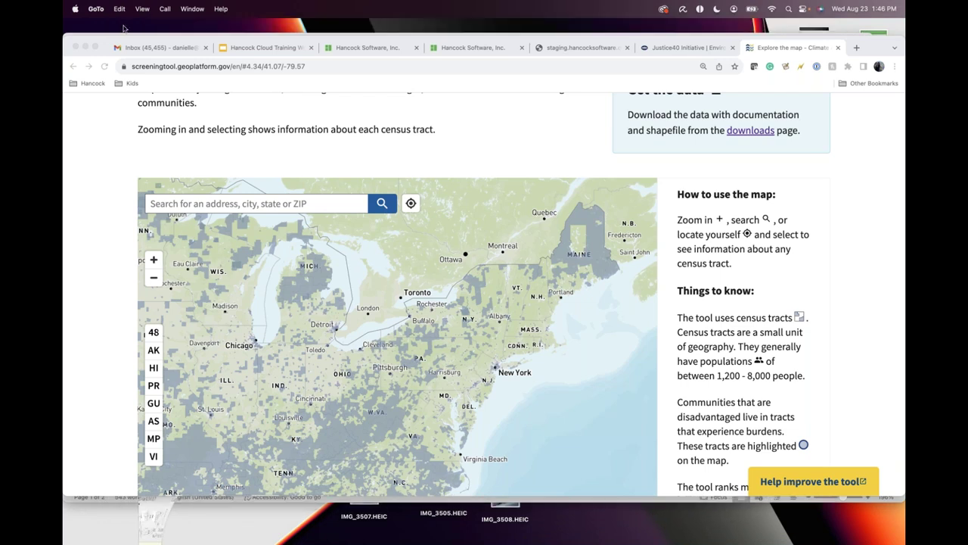
left_click(84, 48)
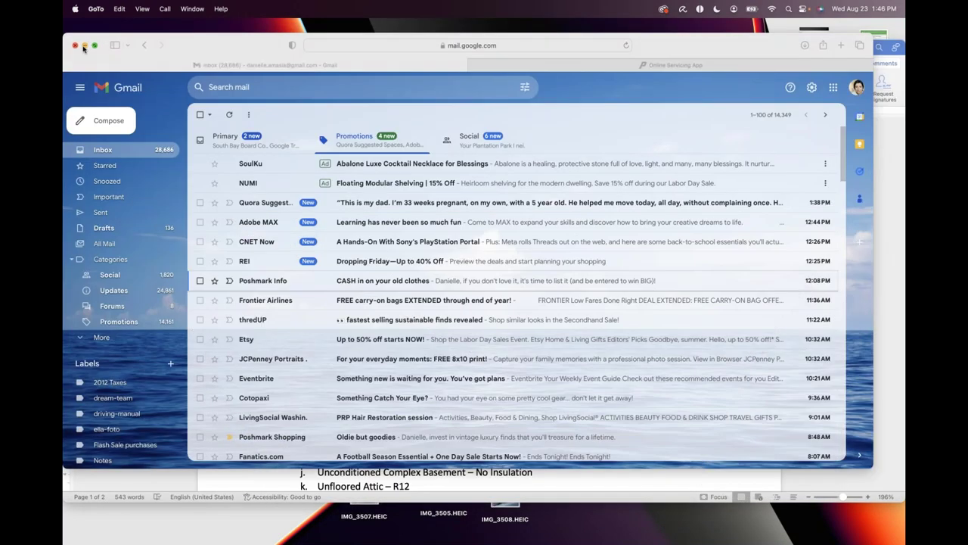
left_click(84, 47)
left_click(82, 47)
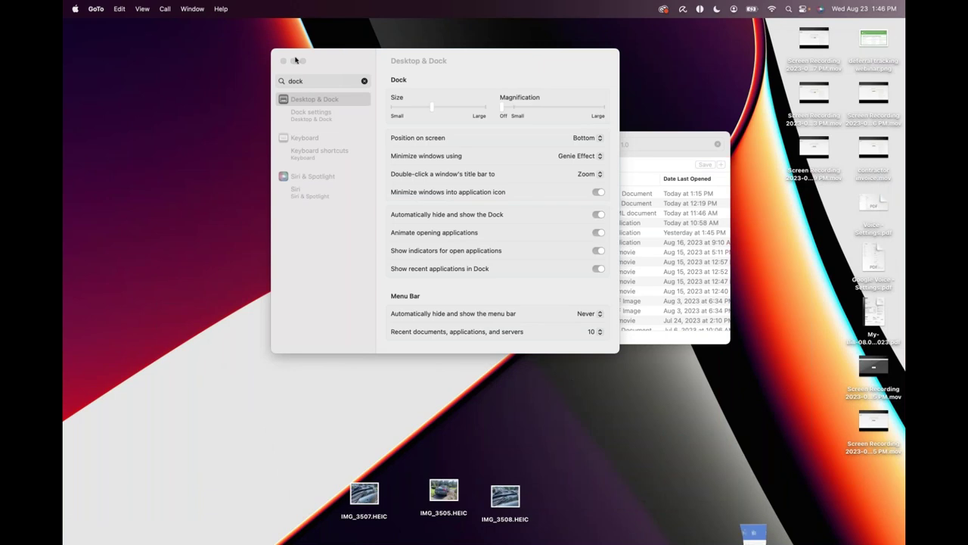
left_click(294, 60)
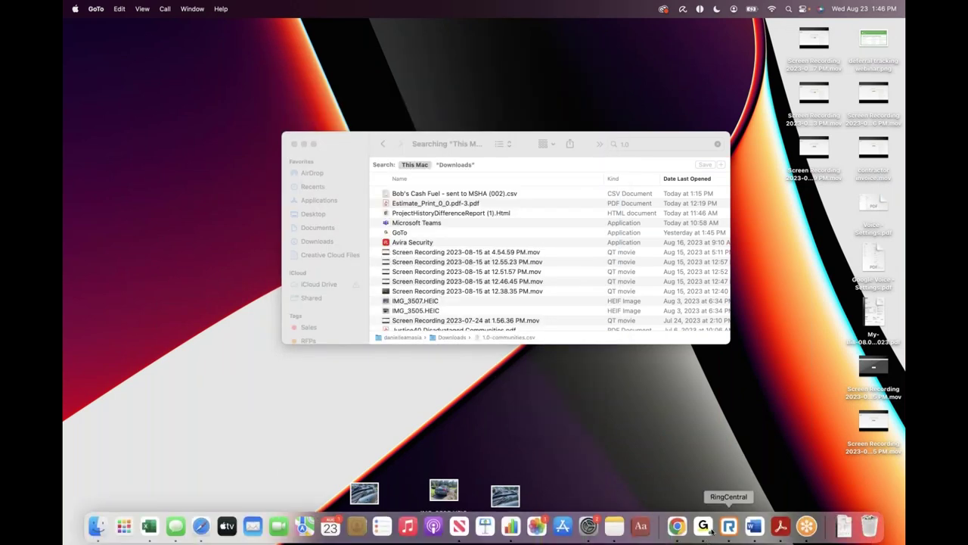
Restore the browser showing the census map and zoom the map out slightly
left_click(703, 526)
right_click(697, 528)
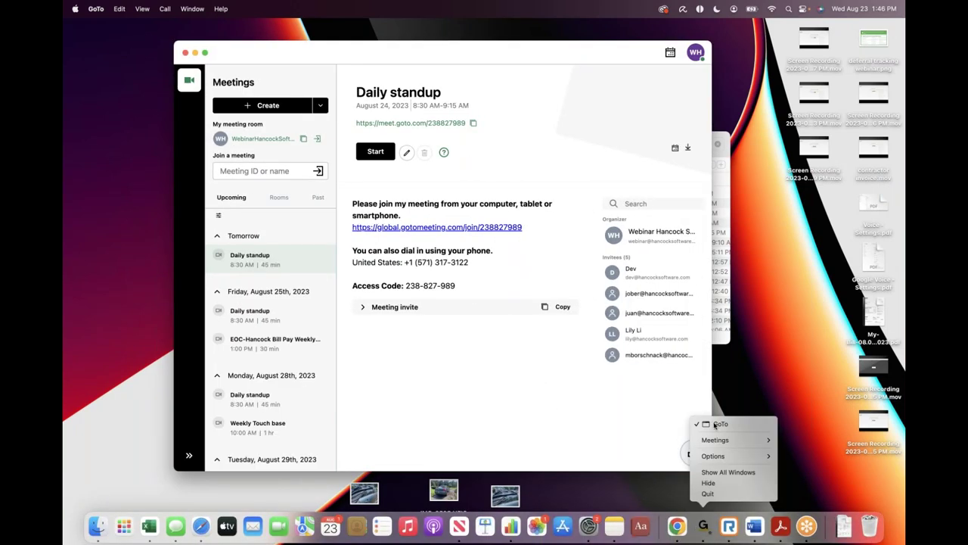
left_click(714, 423)
left_click(773, 346)
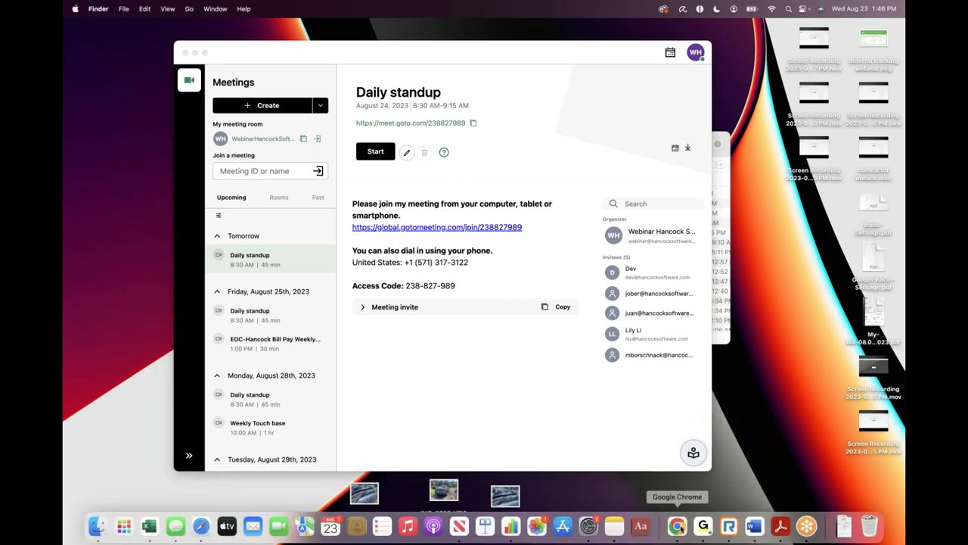
left_click(678, 527)
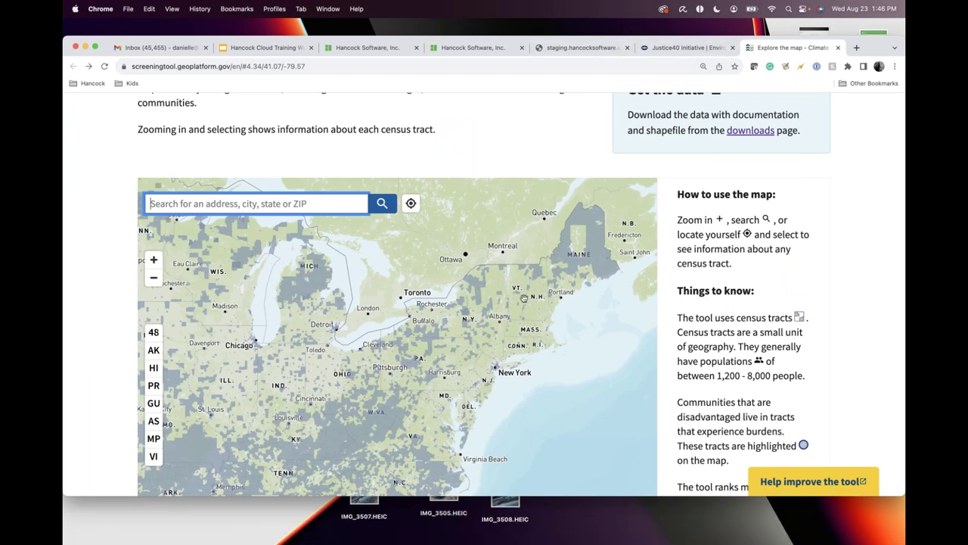
scroll(530, 199, "down", 3)
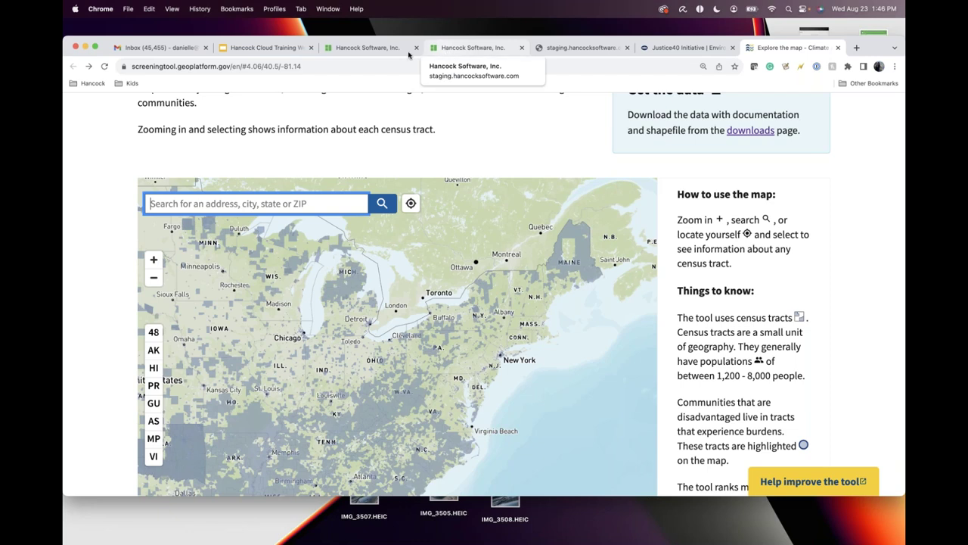
Switch to the Hancock Cloud Kentucky Testing tab, enter the account password and log in
left_click(372, 50)
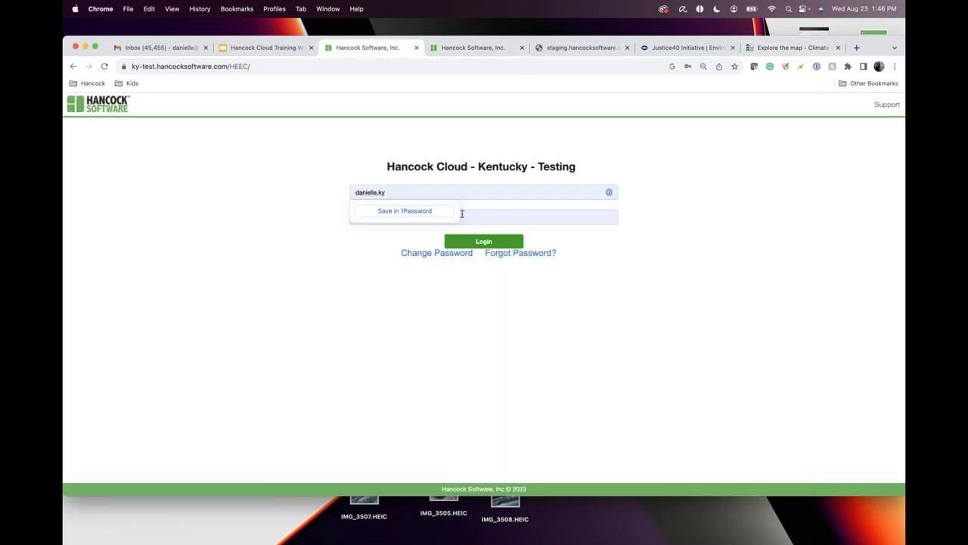
left_click(460, 216)
type("•••")
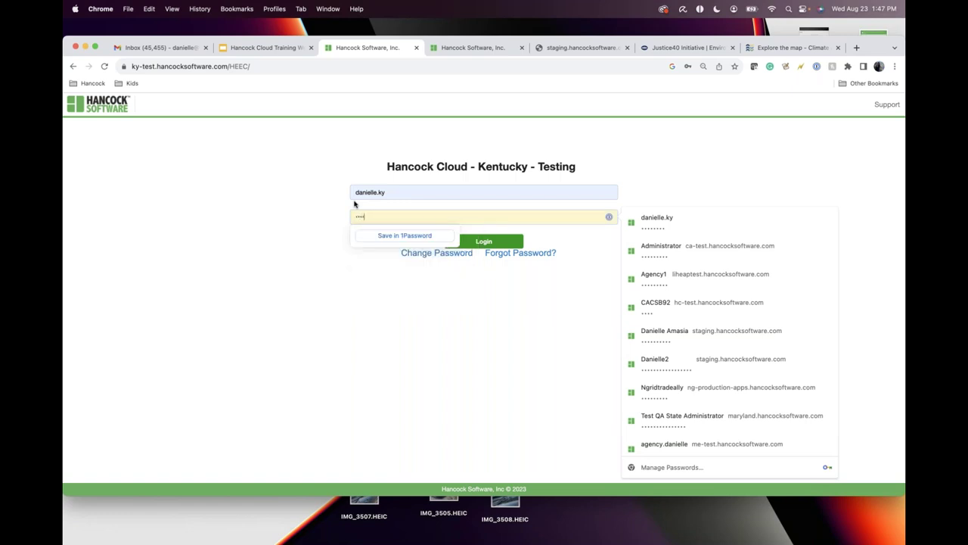
type("•••••••••••")
left_click(489, 242)
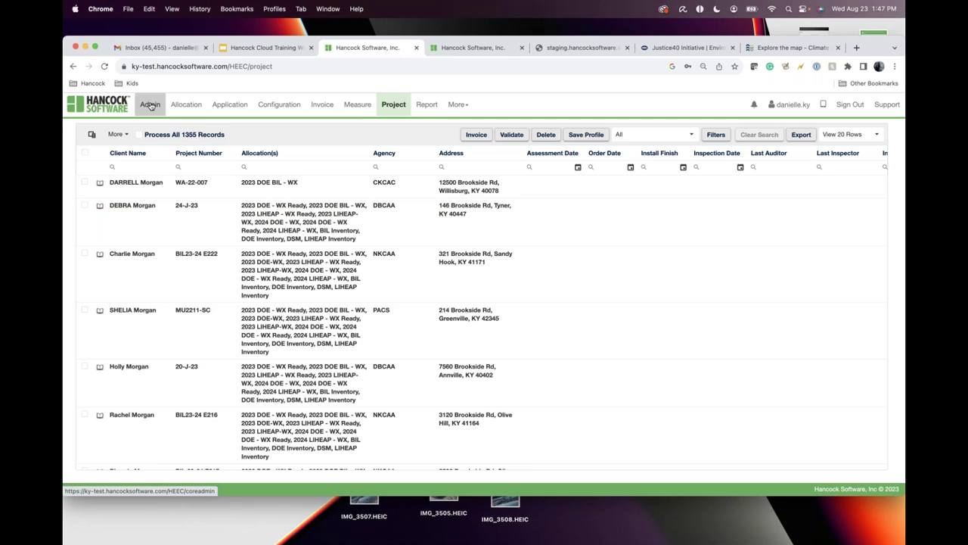
Go to Admin > Intake Template and open its program list
left_click(150, 106)
left_click(156, 131)
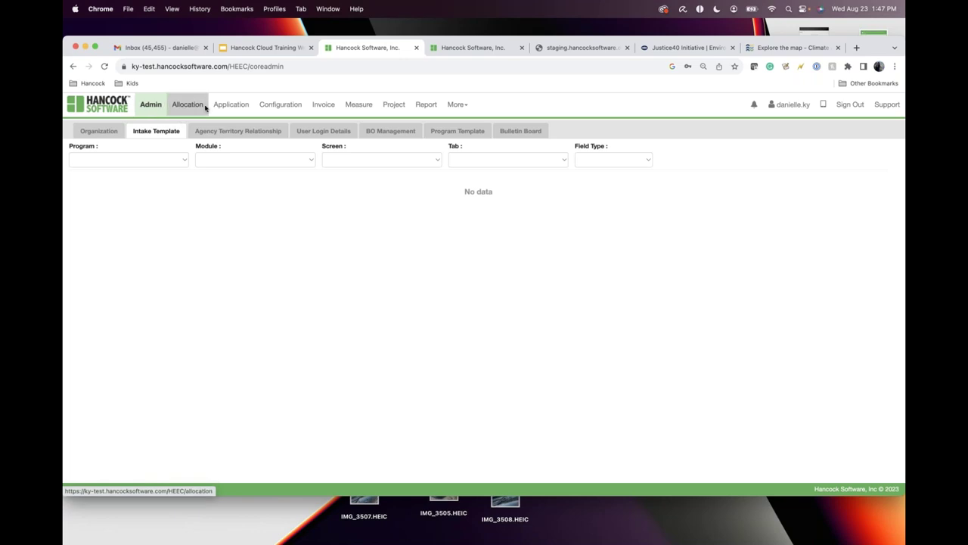
left_click(168, 159)
Set the template's Program to Wap and Field Type to Field
left_click(168, 160)
left_click(173, 159)
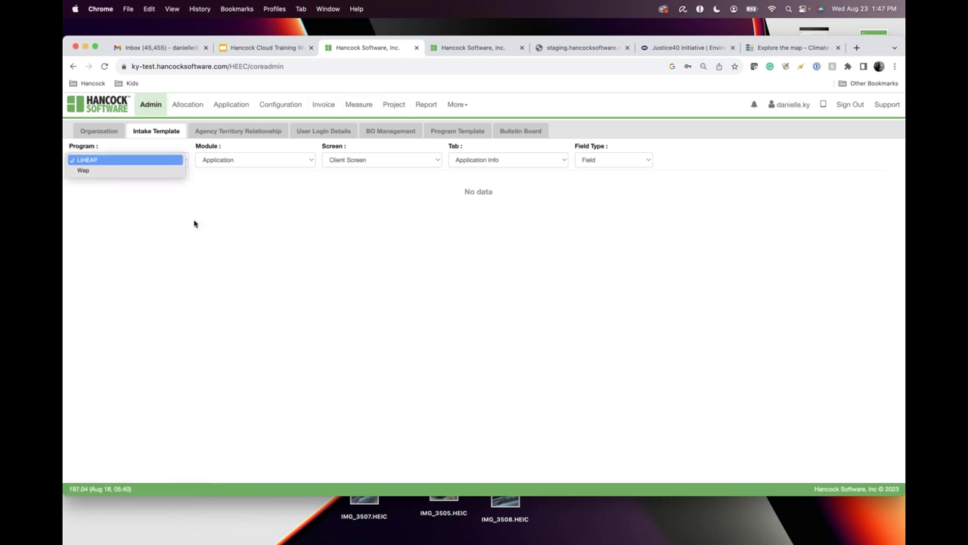
left_click(156, 174)
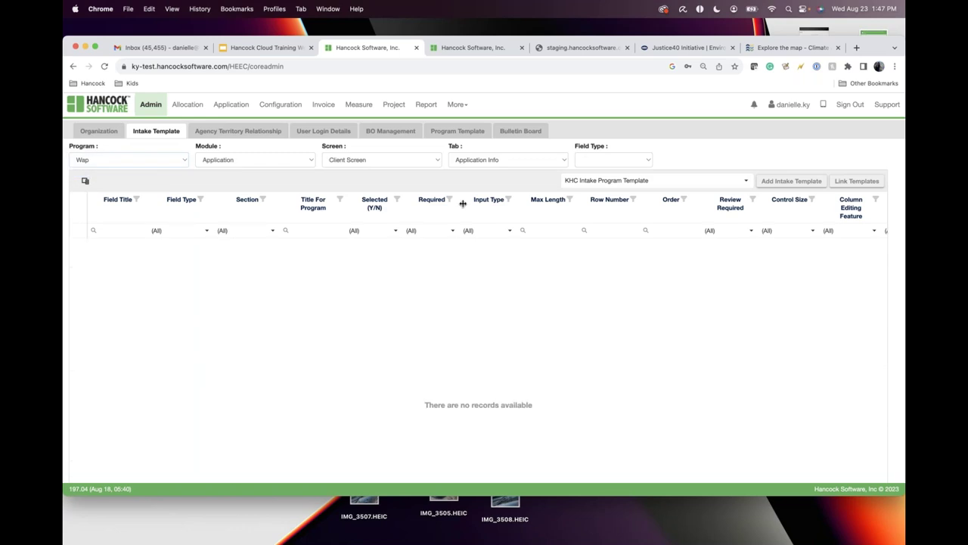
left_click(598, 161)
left_click(599, 174)
Filter the grid to Selected (Y/N) = No and Field Type = Dropdown
left_click(395, 231)
left_click(369, 267)
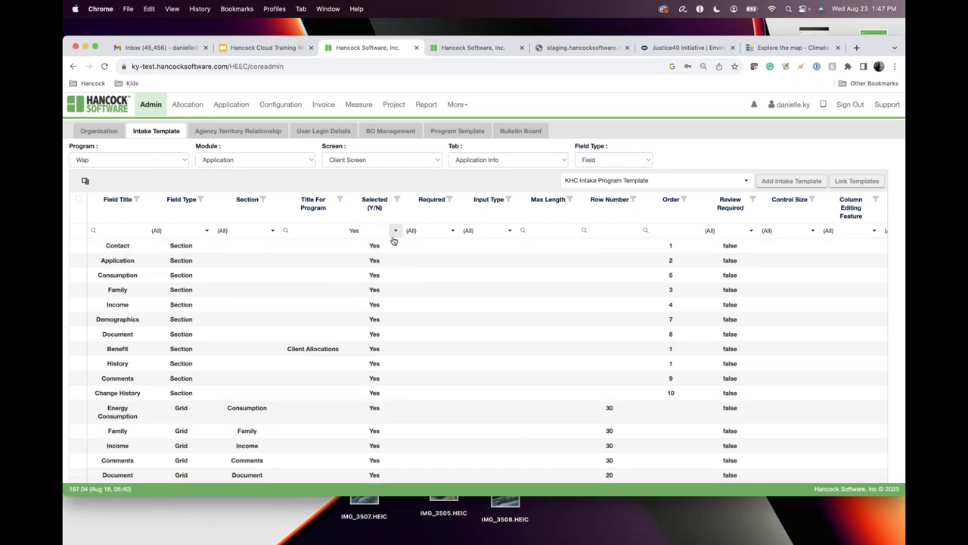
left_click(395, 232)
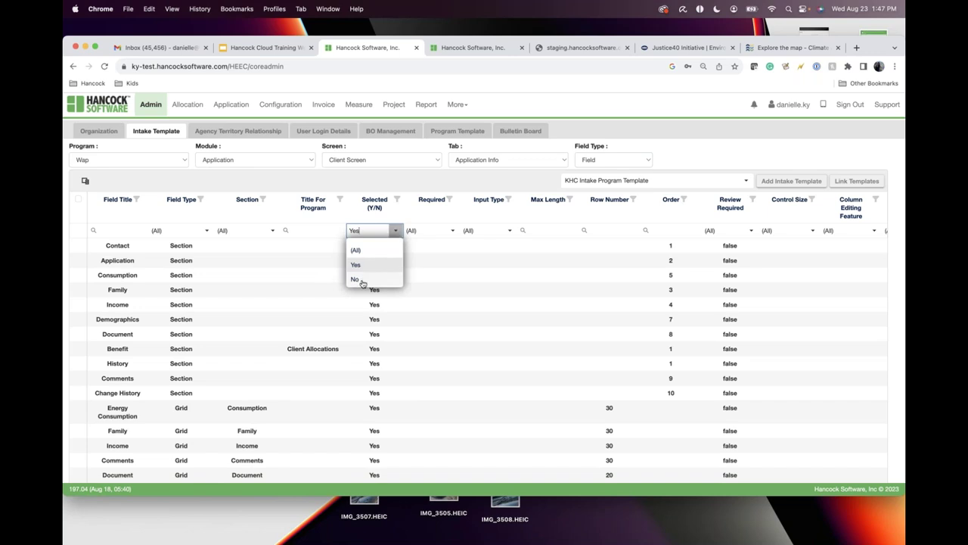
left_click(356, 280)
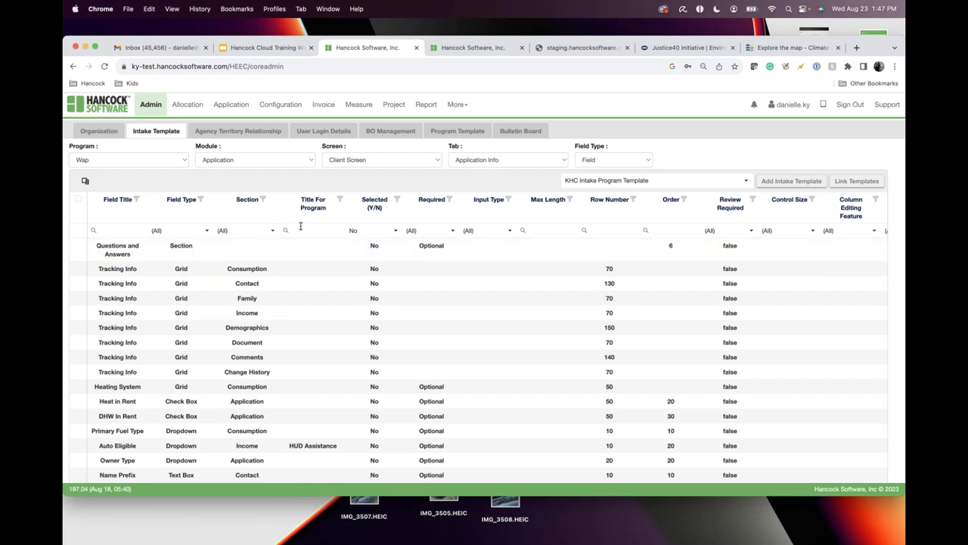
left_click(206, 230)
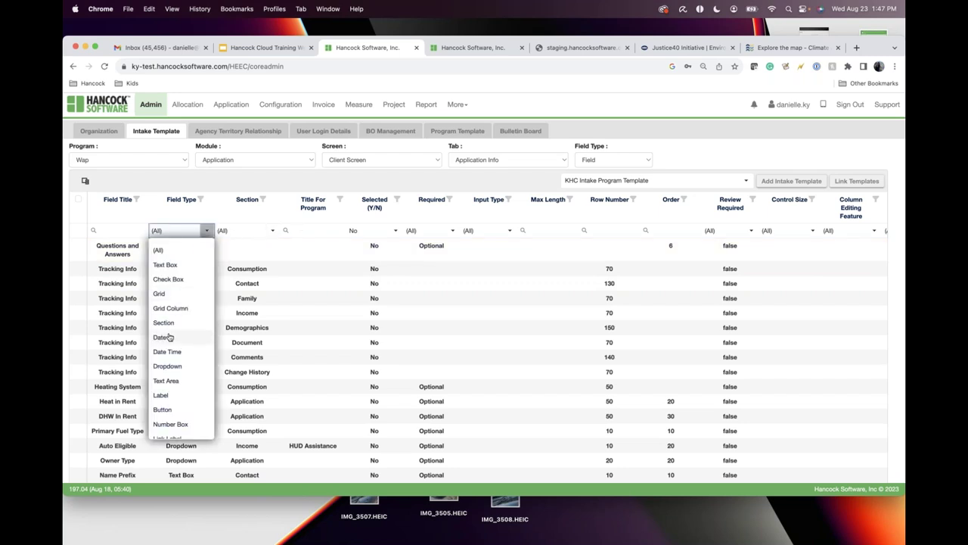
scroll(167, 392, "down", 1)
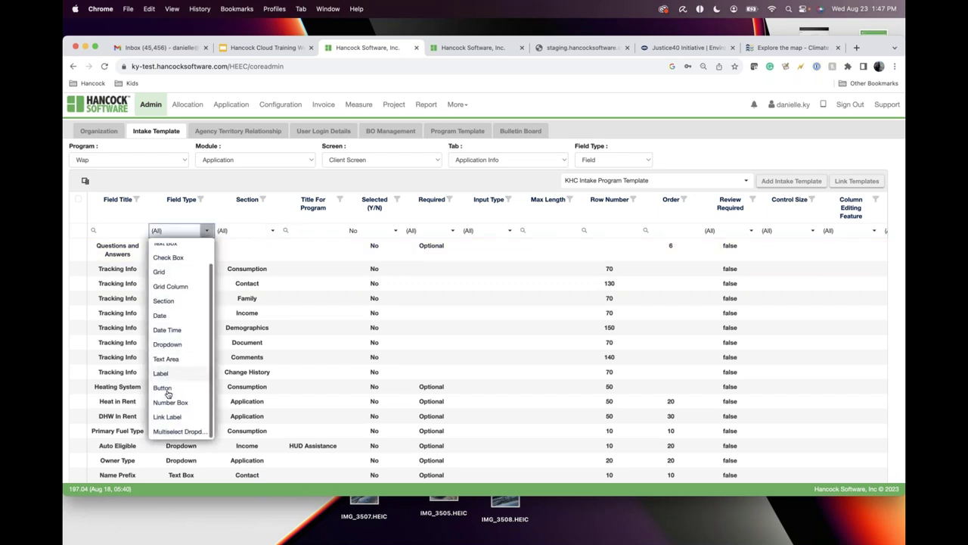
left_click(168, 344)
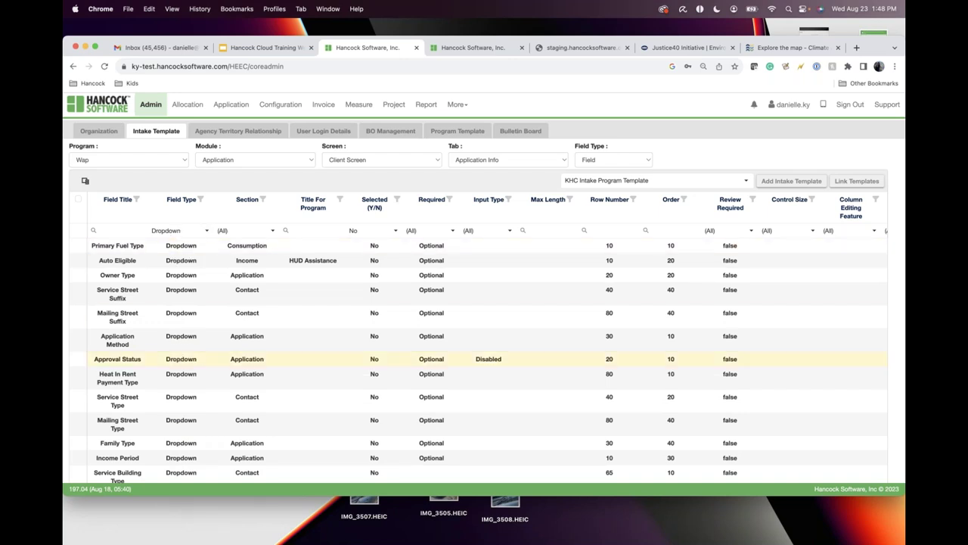
scroll(484, 363, "down", 3)
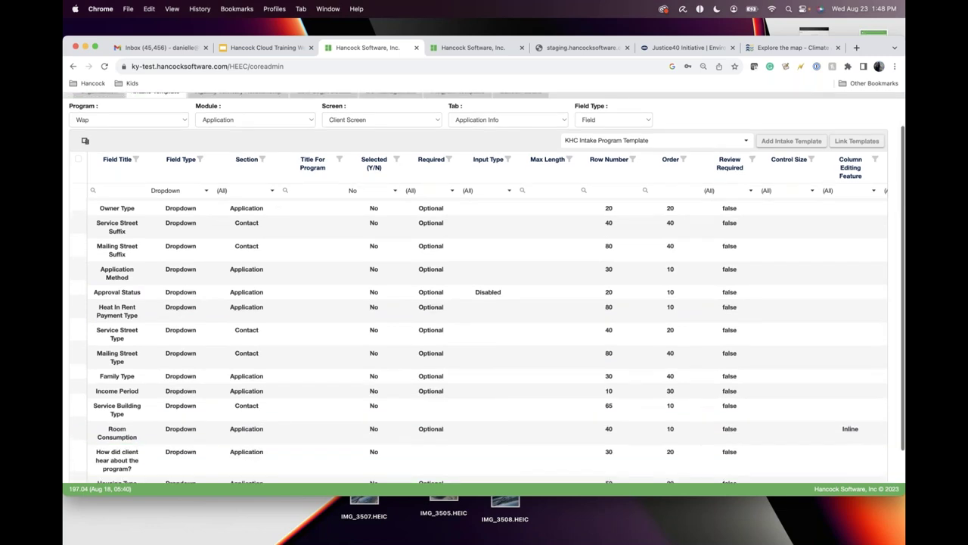
scroll(182, 355, "down", 2)
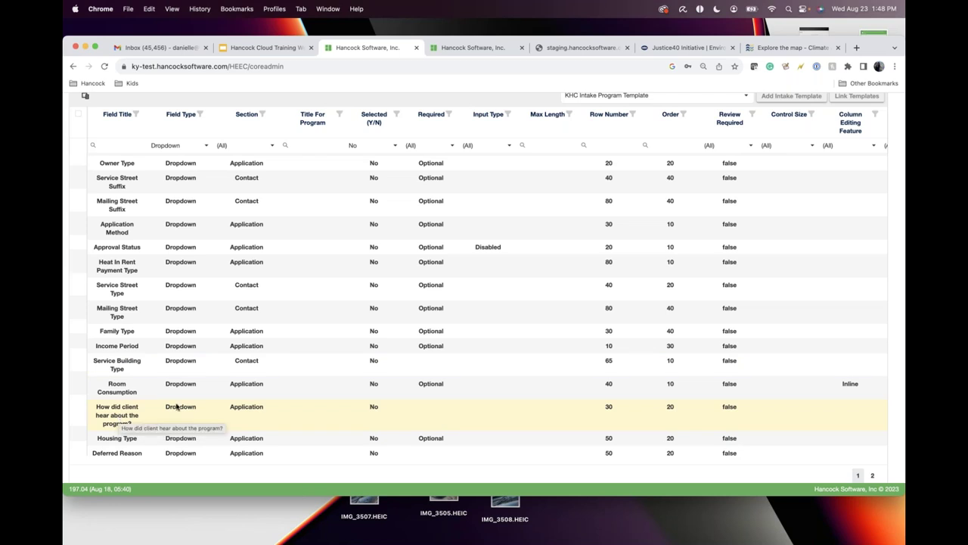
Edit the 'How did client hear about the program?' field's Title For Program to Justice40
left_click(118, 418)
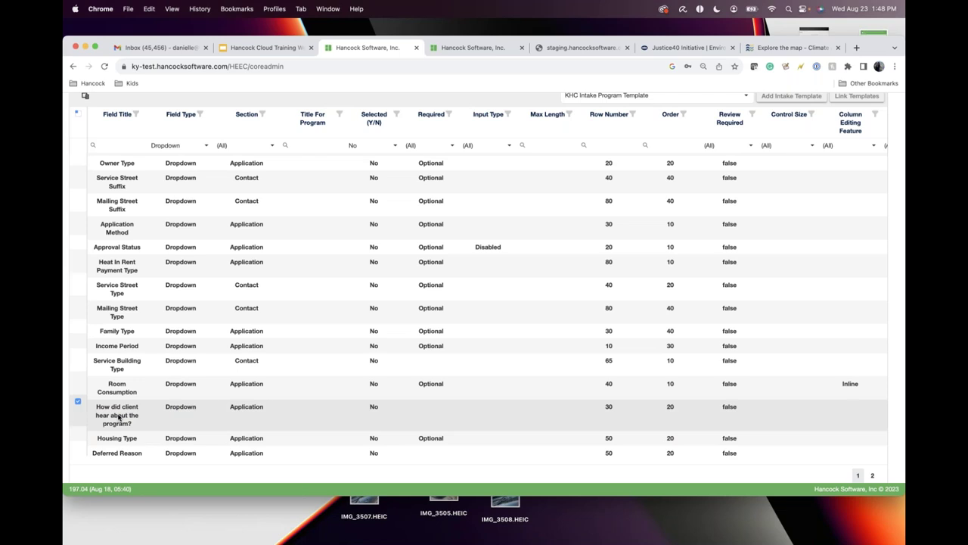
scroll(385, 279, "down", 3)
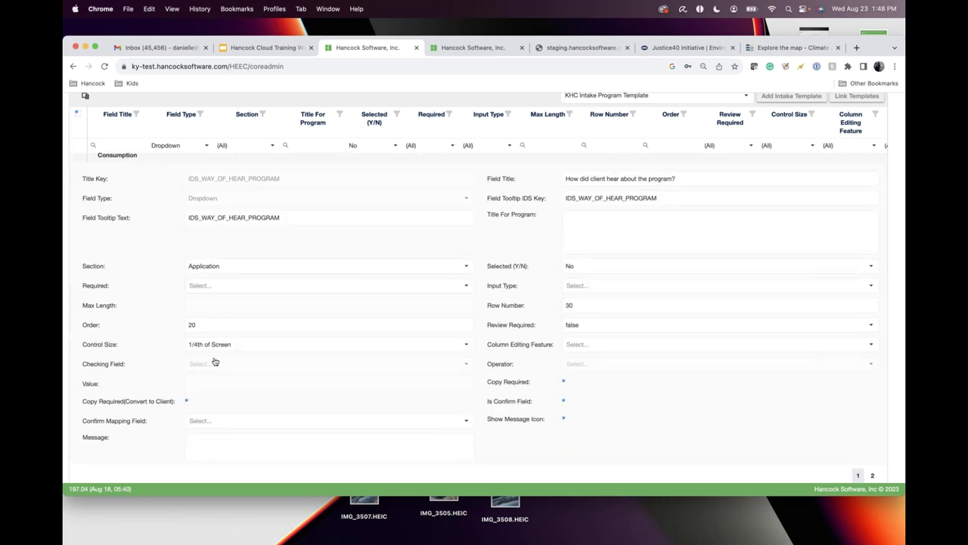
scroll(340, 356, "up", 1)
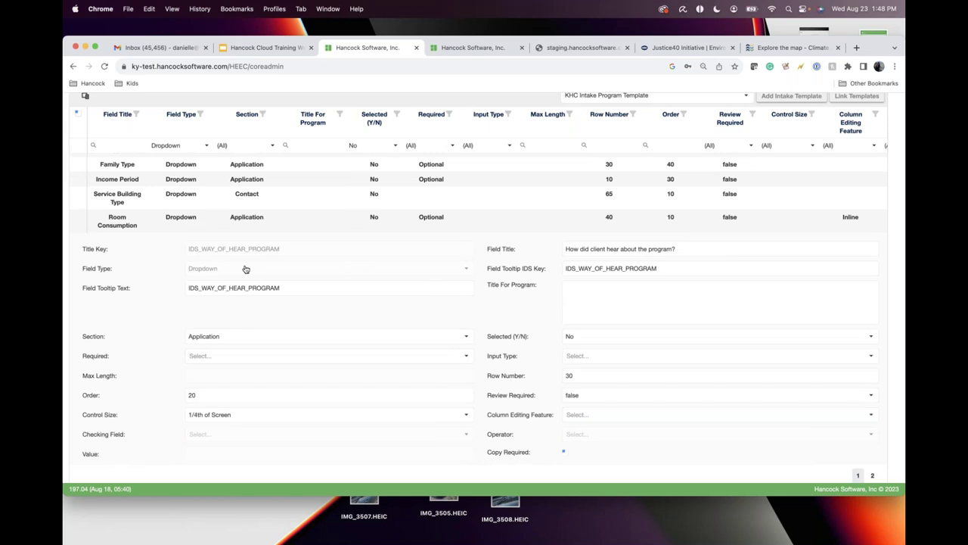
left_click(670, 268)
left_click(612, 306)
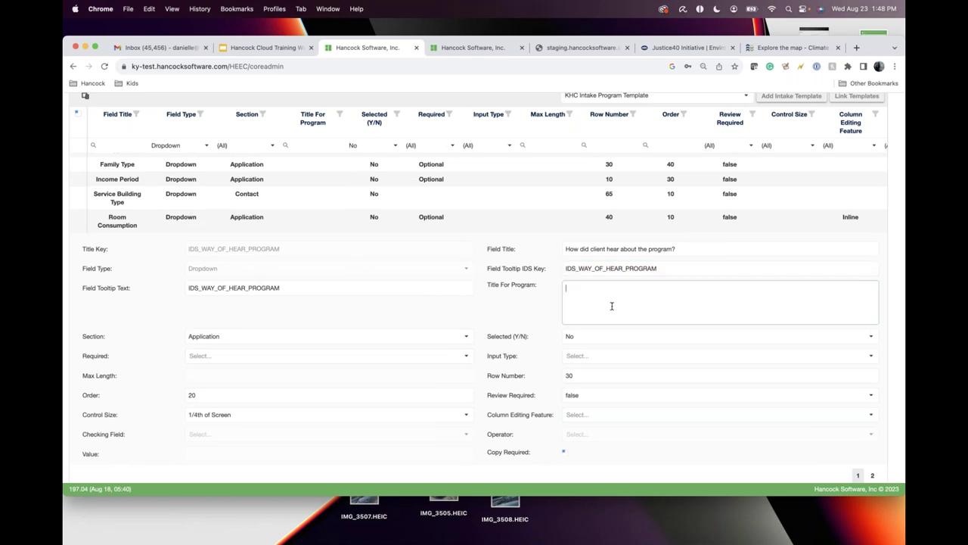
type("Justic")
type("Is the")
key("BackSpace")
key("BackSpace")
type("Househol")
key("BackSpace")
key("BackSpace")
key("BackSpace")
key("BackSpace")
key("BackSpace")
type("Justic")
Keep the section set to Application and save the field settings
scroll(480, 333, "down", 2)
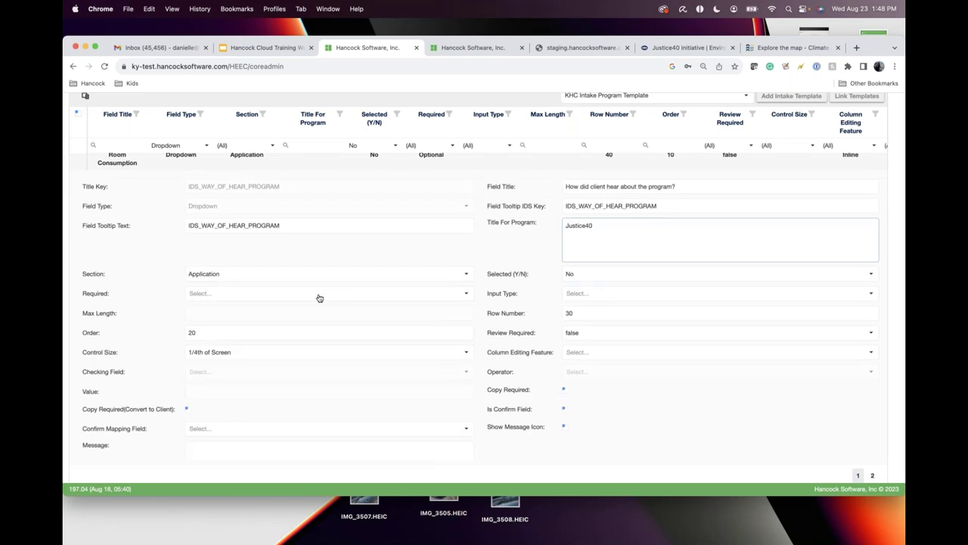
left_click(264, 277)
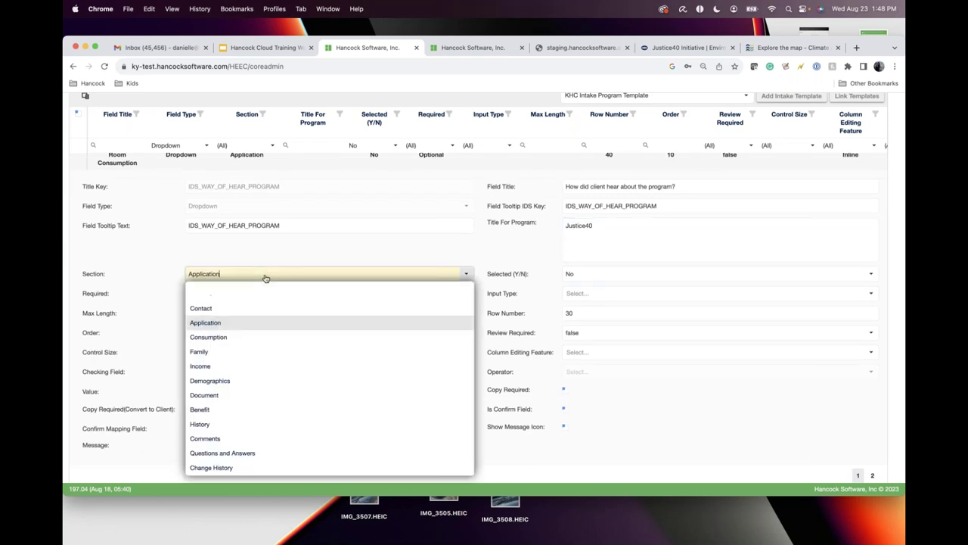
left_click(215, 325)
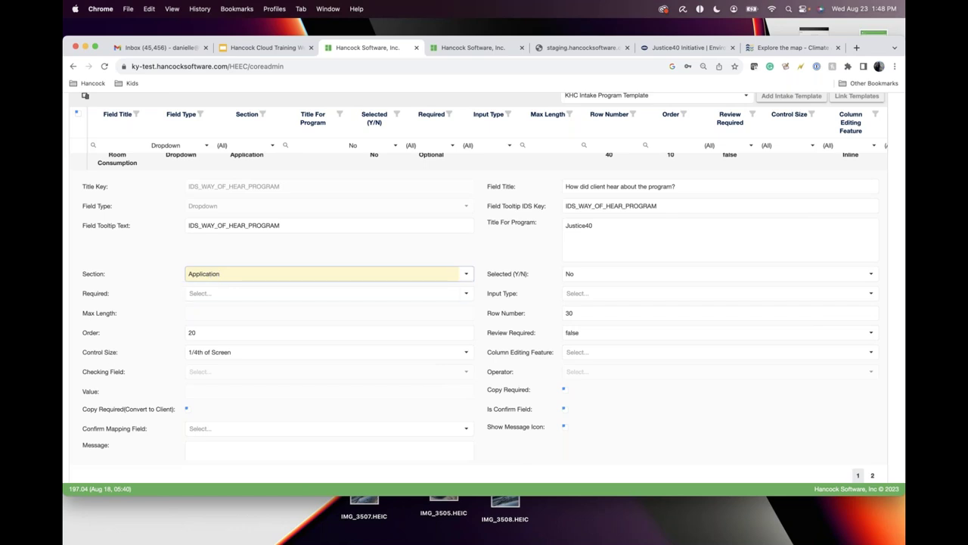
scroll(371, 367, "down", 3)
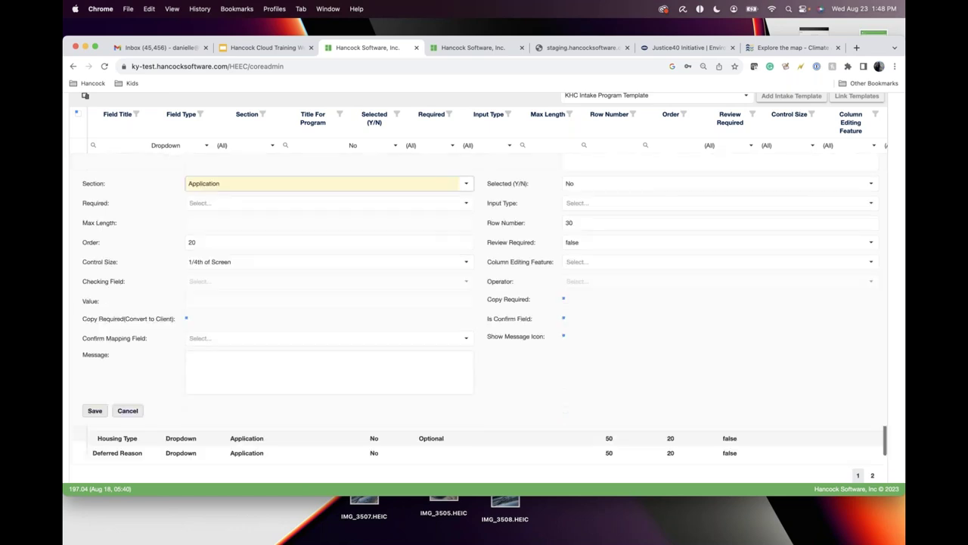
left_click(95, 410)
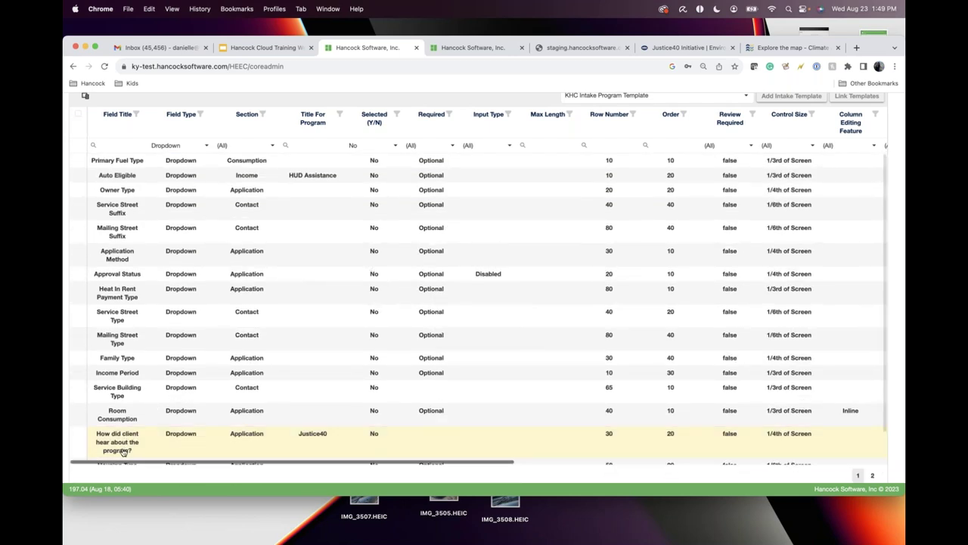
scroll(120, 448, "down", 1)
scroll(116, 418, "down", 1)
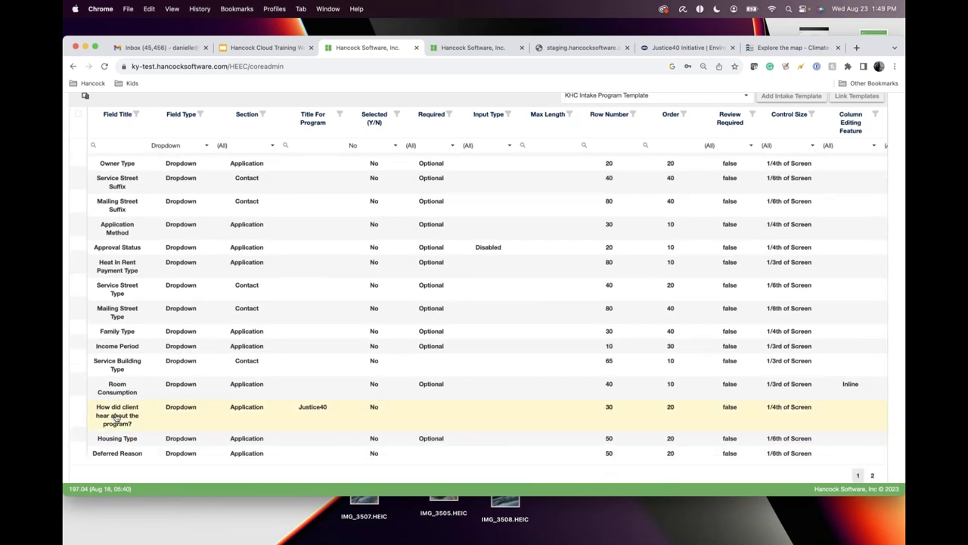
scroll(117, 418, "up", 1)
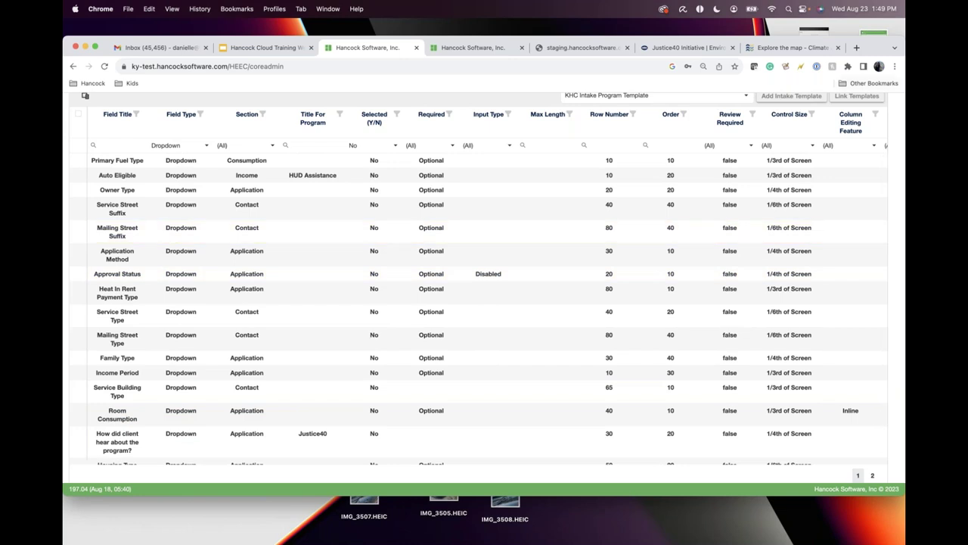
scroll(118, 418, "up", 3)
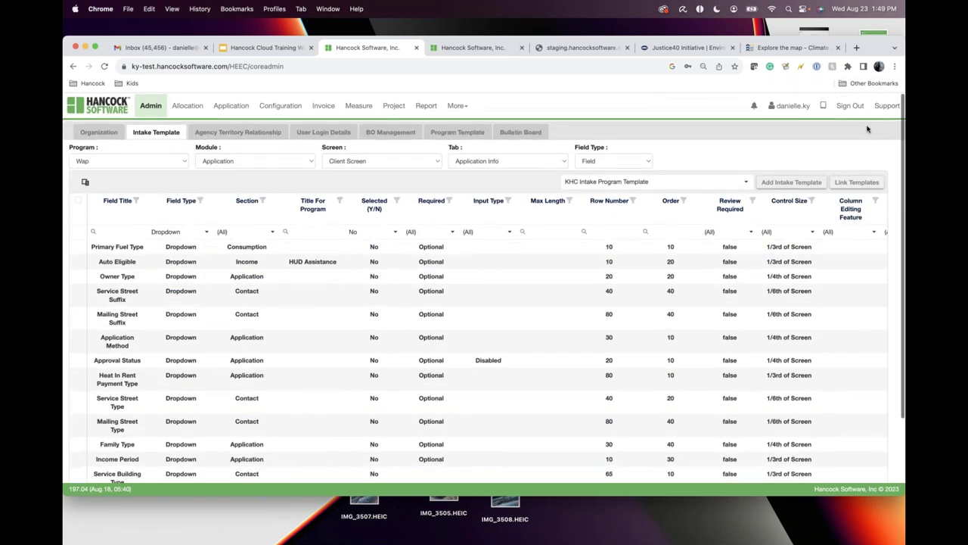
Filter the Configuration lookup tables by 'hea' and view WayOfHearProgram's options like Workforce Conn. and WIC
left_click(282, 105)
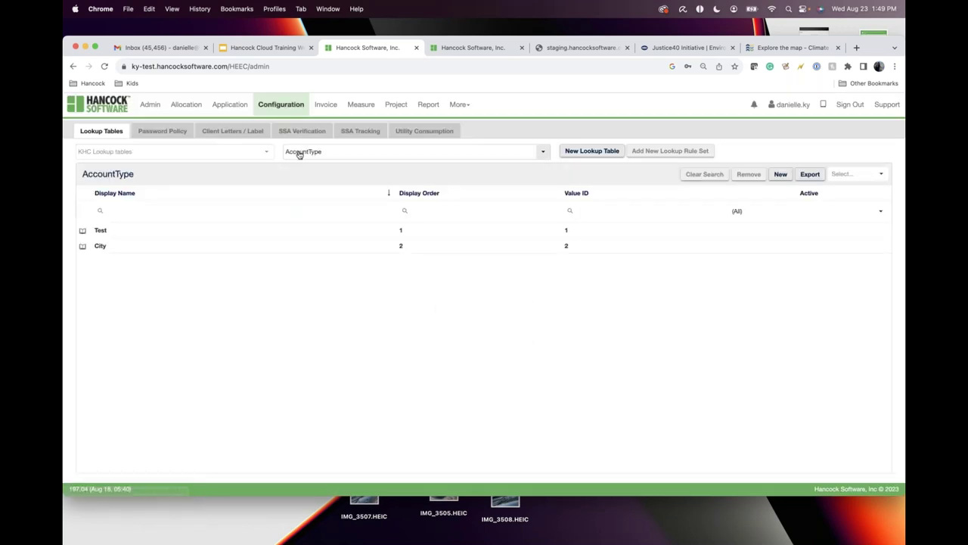
left_click(295, 153)
scroll(344, 288, "down", 2)
scroll(344, 288, "down", 6)
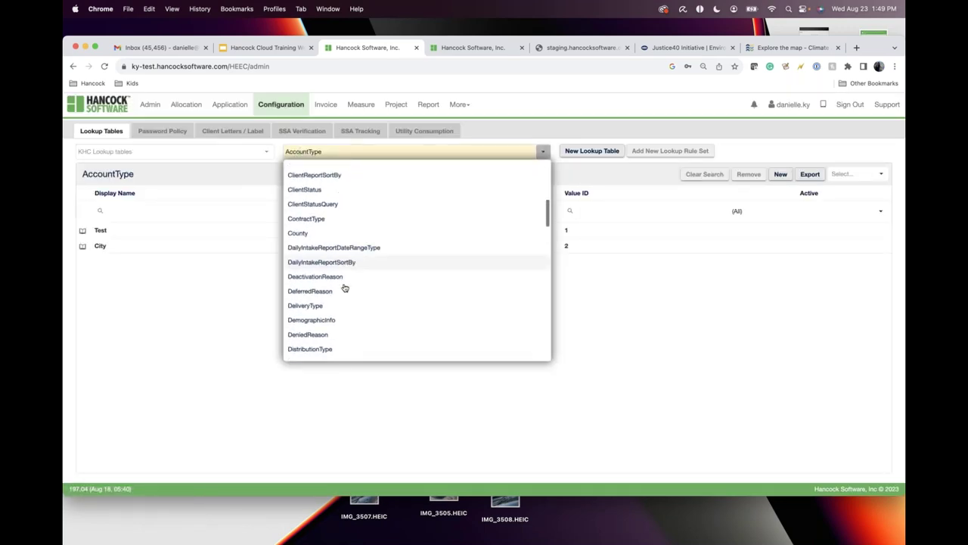
left_click_drag(329, 153, 273, 152)
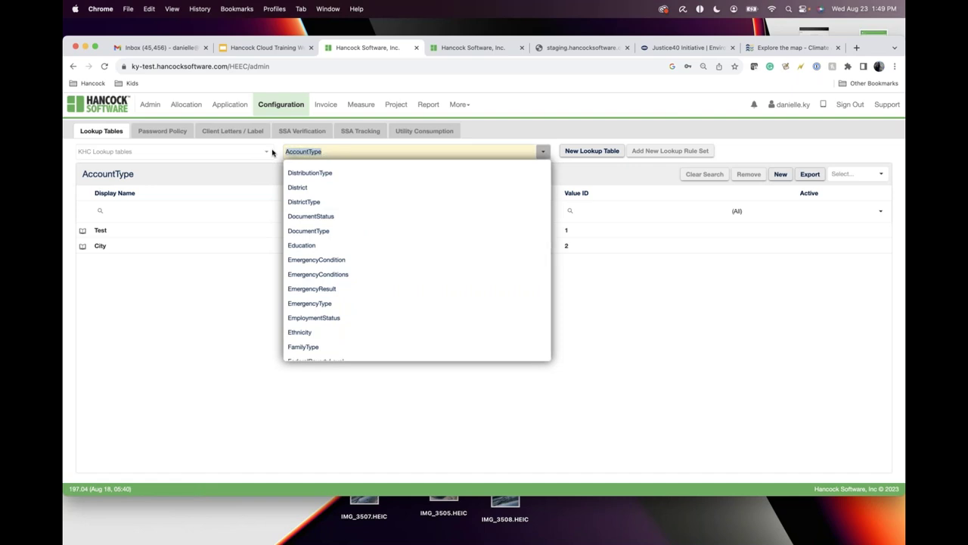
type("hear")
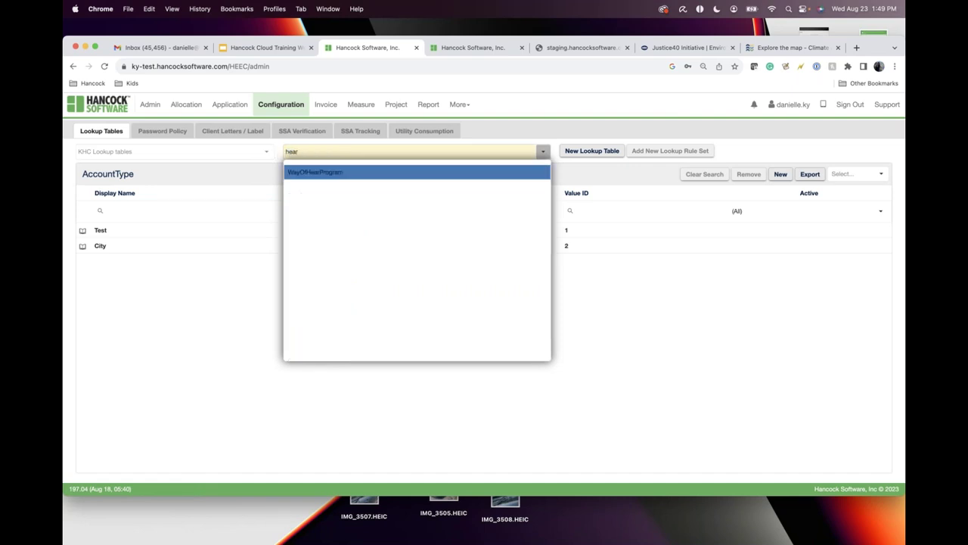
left_click(322, 174)
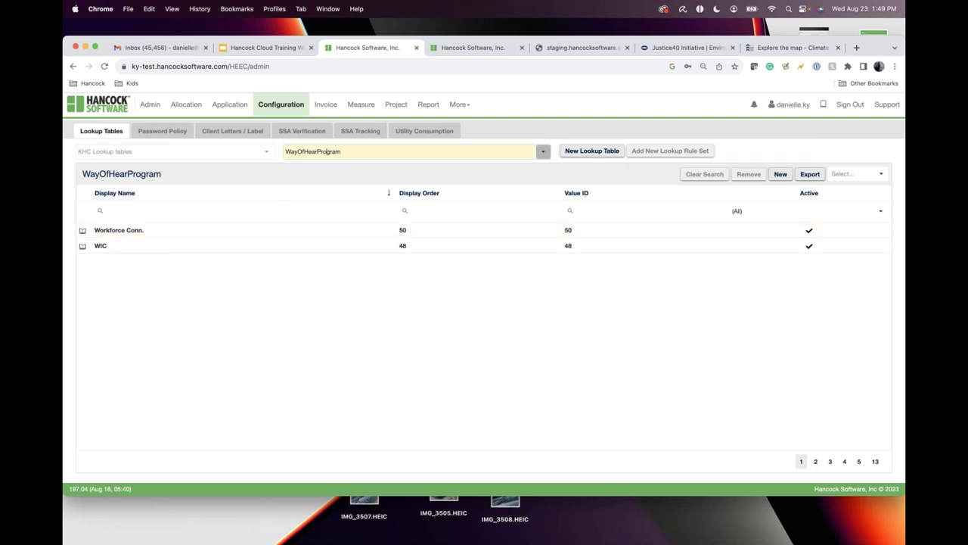
left_click(185, 212)
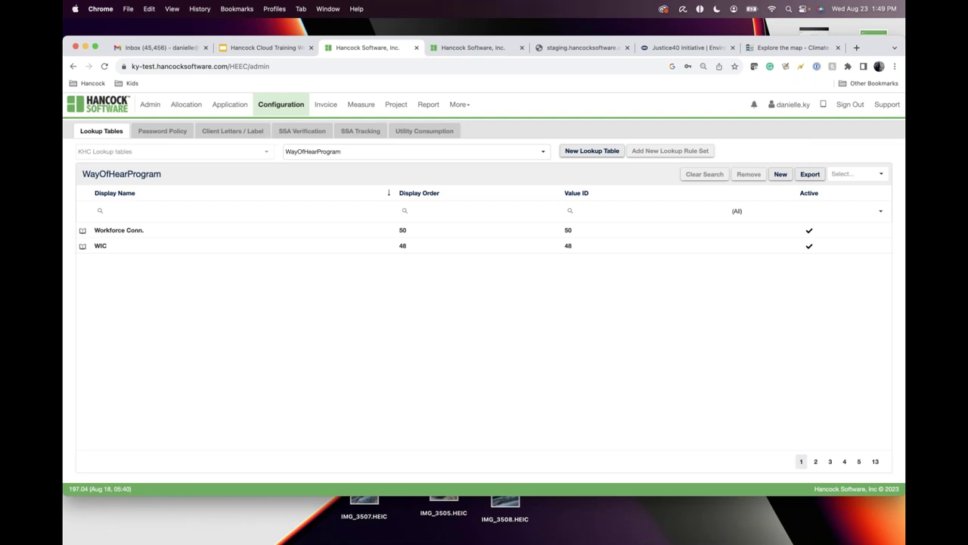
left_click(459, 105)
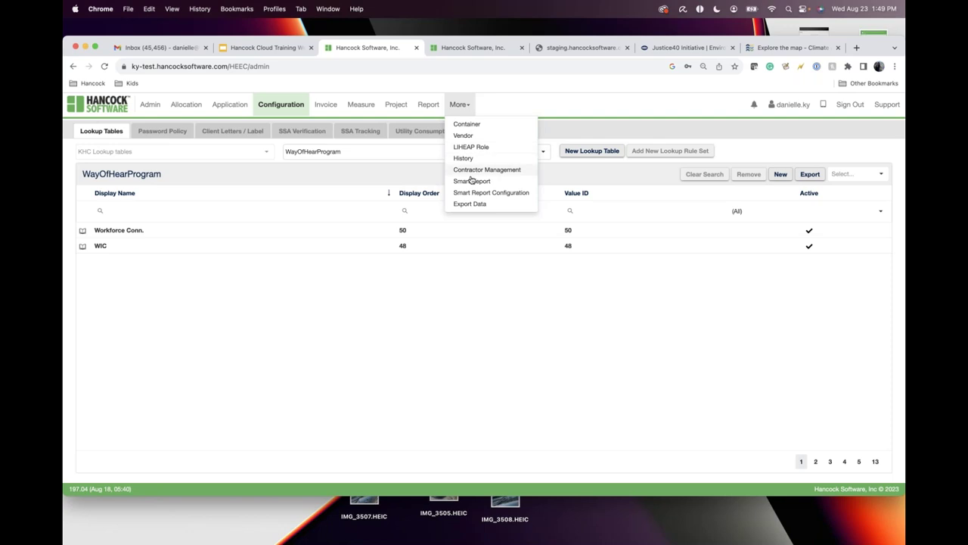
Review the Export Data list of past exports with their templates, purposes and record counts
left_click(470, 203)
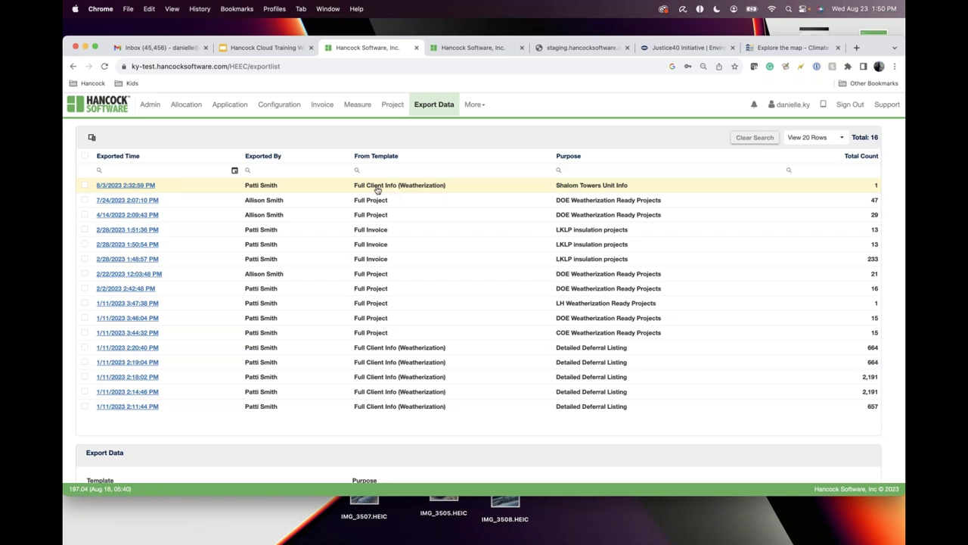
scroll(359, 242, "down", 1)
scroll(359, 234, "down", 2)
scroll(359, 234, "up", 3)
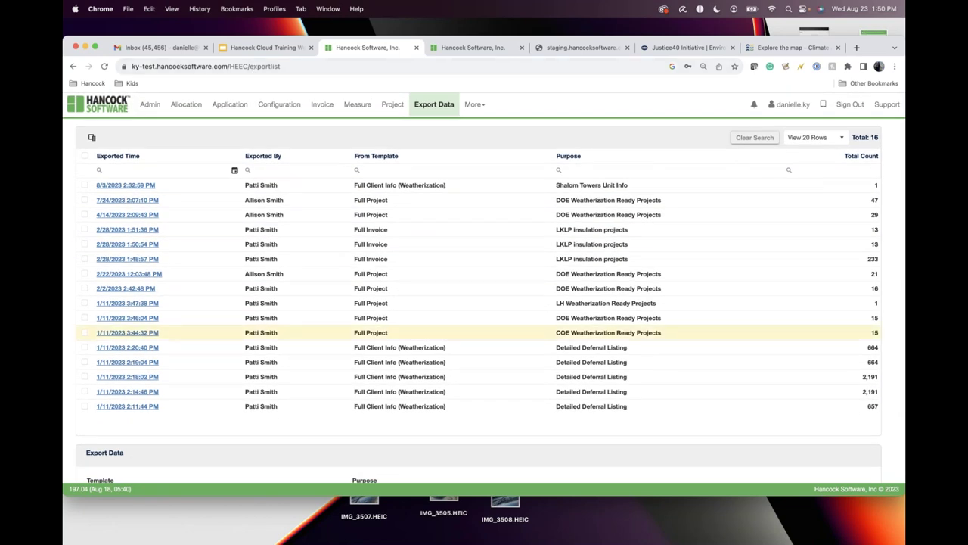
scroll(467, 339, "down", 3)
scroll(467, 339, "up", 3)
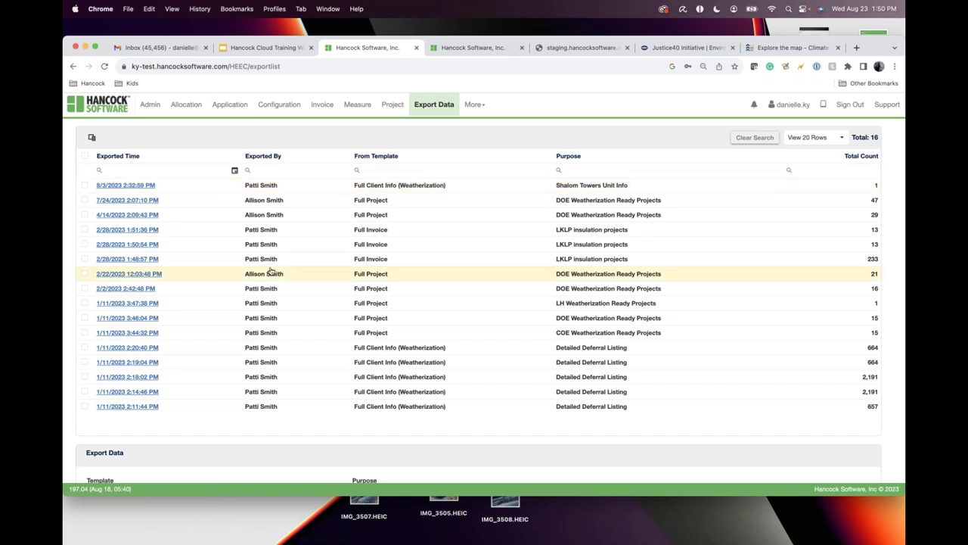
left_click(484, 48)
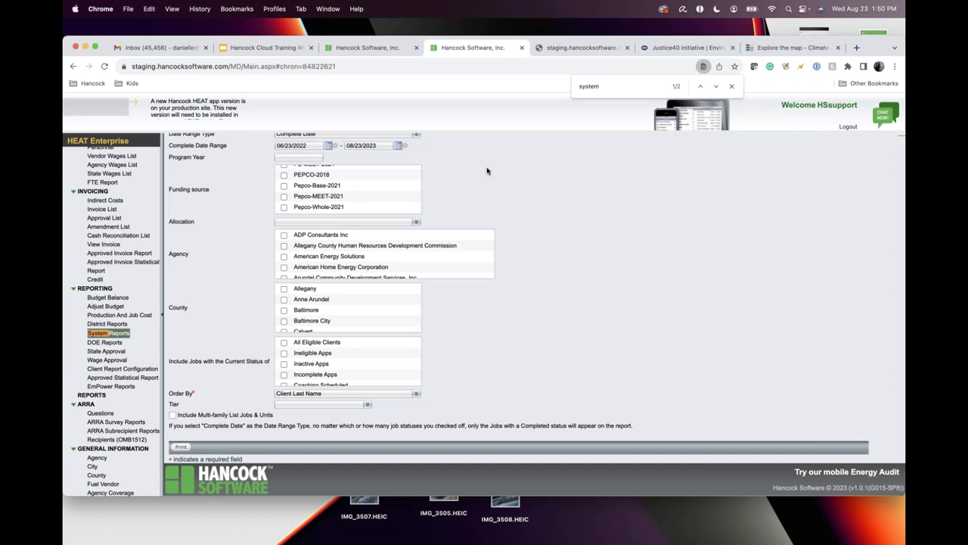
Review the Job List Report's completed dates, job totals, DOE2023 funding and invoice numbers for 216 units
scroll(487, 171, "up", 2)
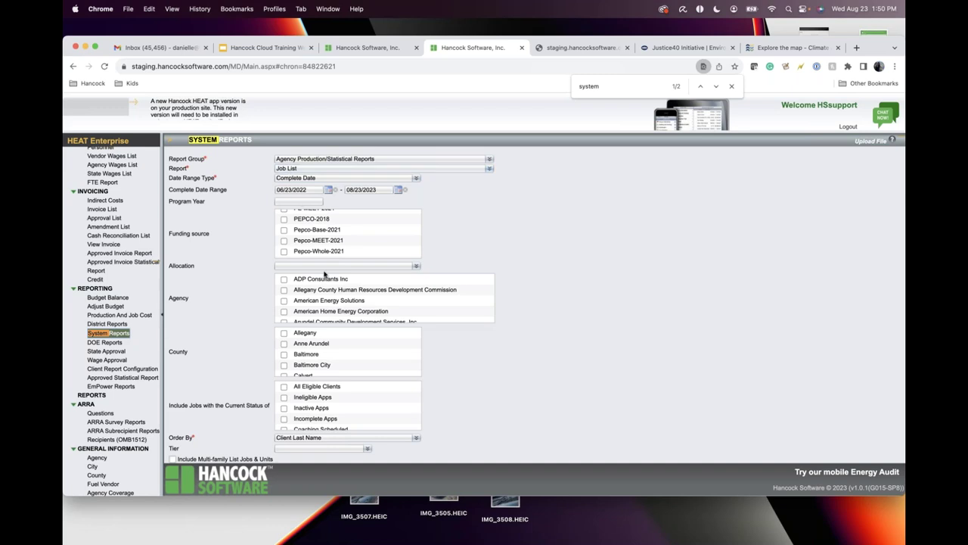
scroll(314, 257, "down", 1)
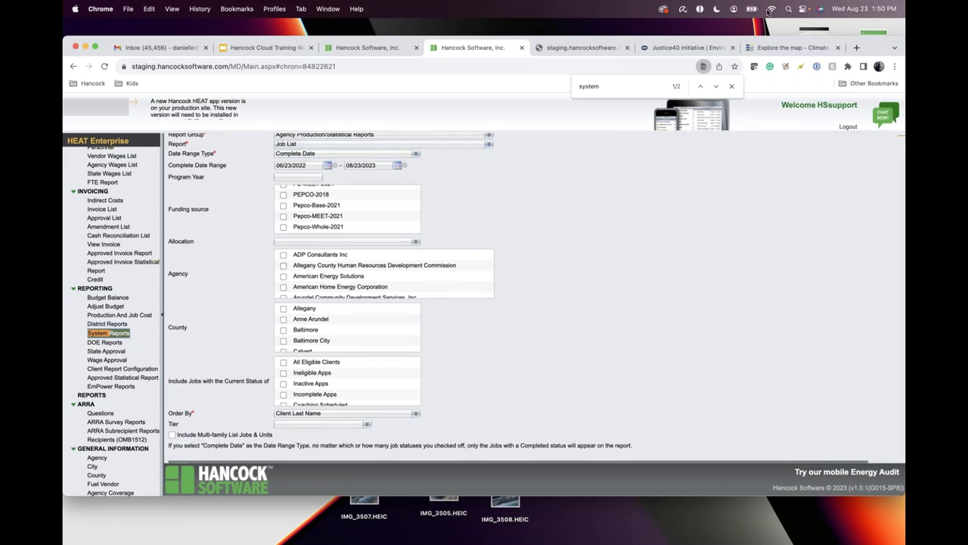
left_click(602, 52)
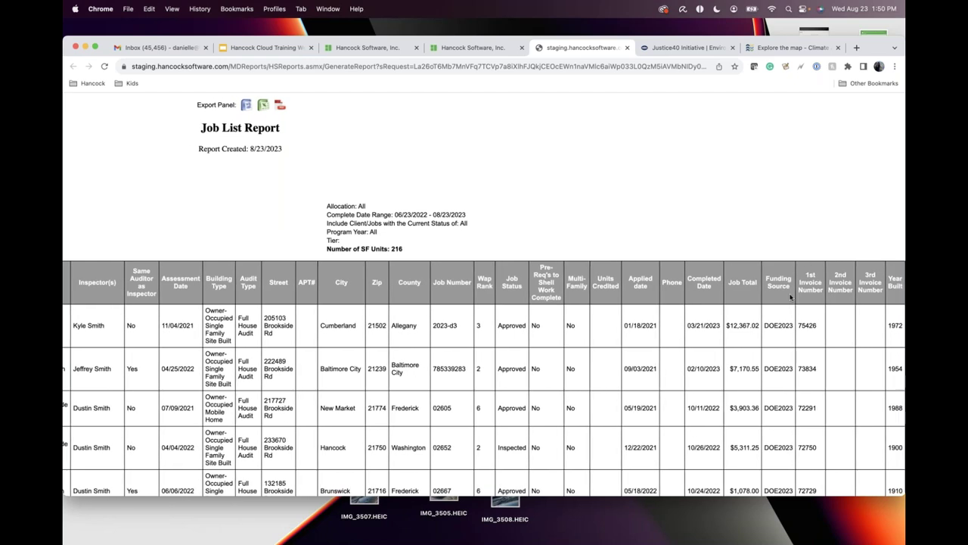
scroll(790, 298, "down", 15)
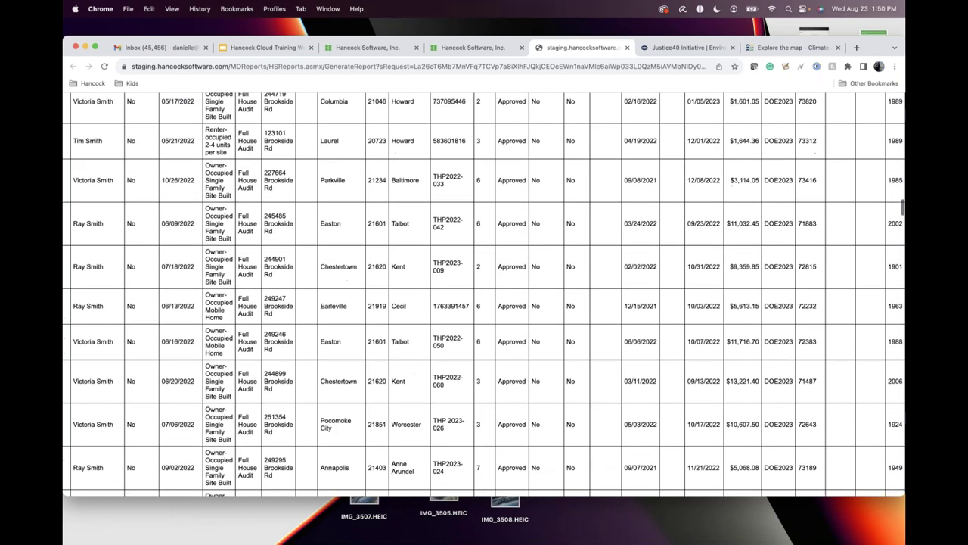
scroll(791, 297, "down", 20)
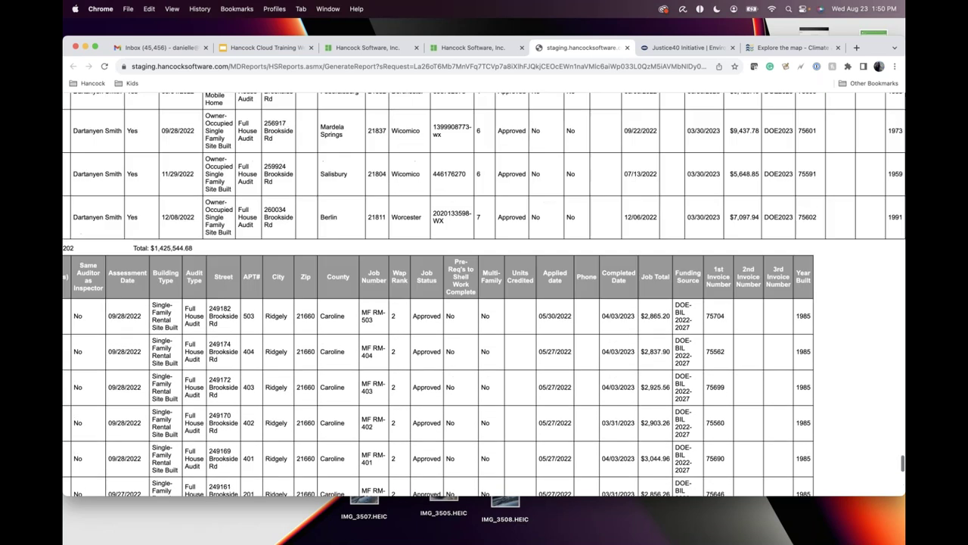
scroll(780, 390, "up", 4)
scroll(779, 390, "down", 1)
scroll(780, 389, "left", 2)
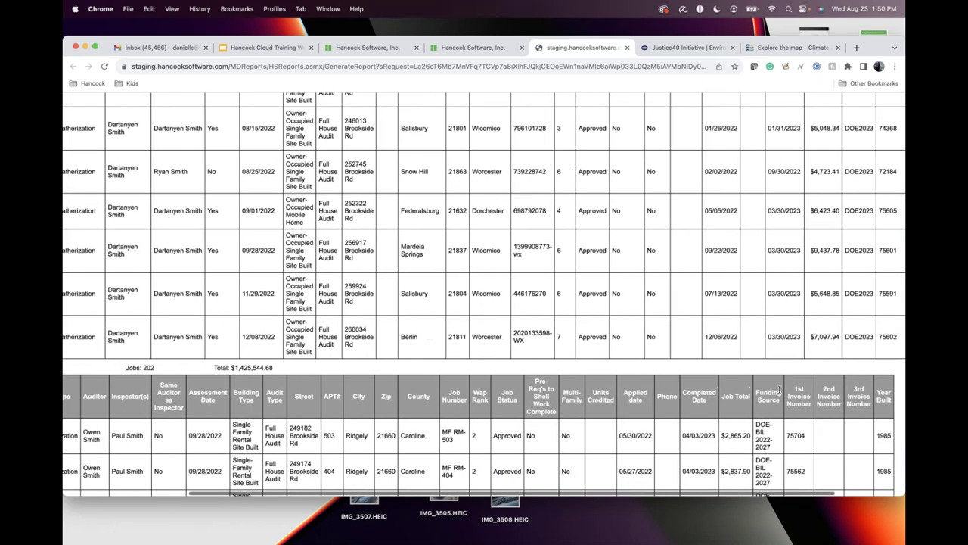
scroll(779, 390, "left", 5)
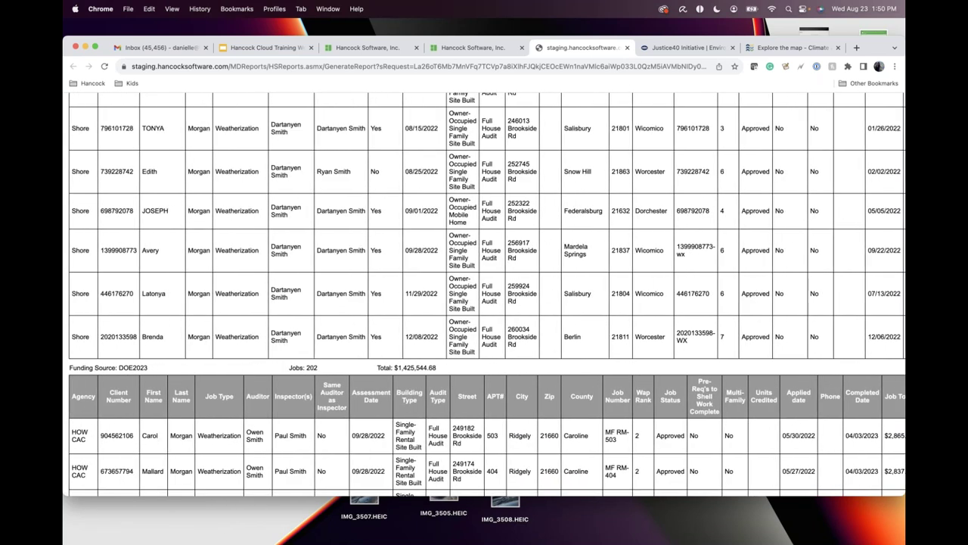
scroll(399, 369, "right", 1)
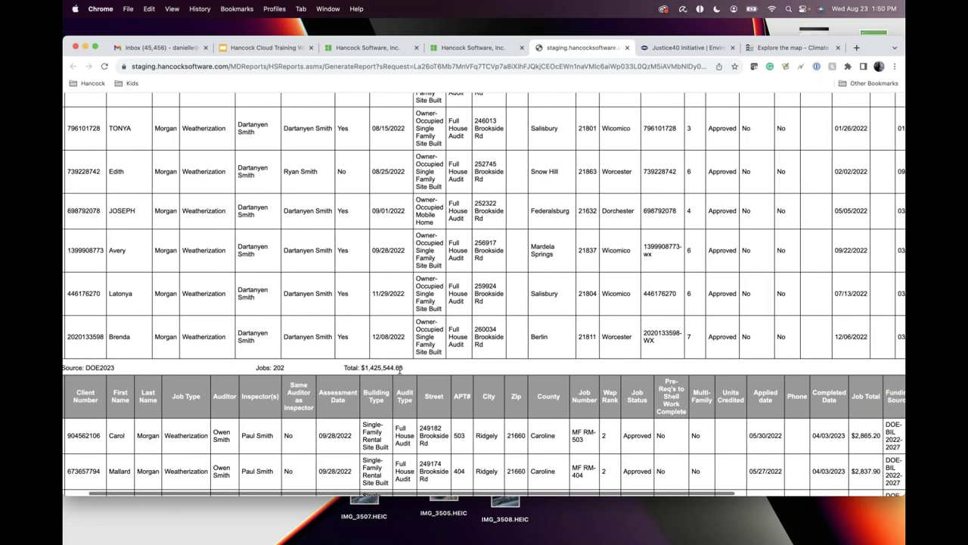
scroll(399, 369, "down", 10)
scroll(399, 369, "down", 15)
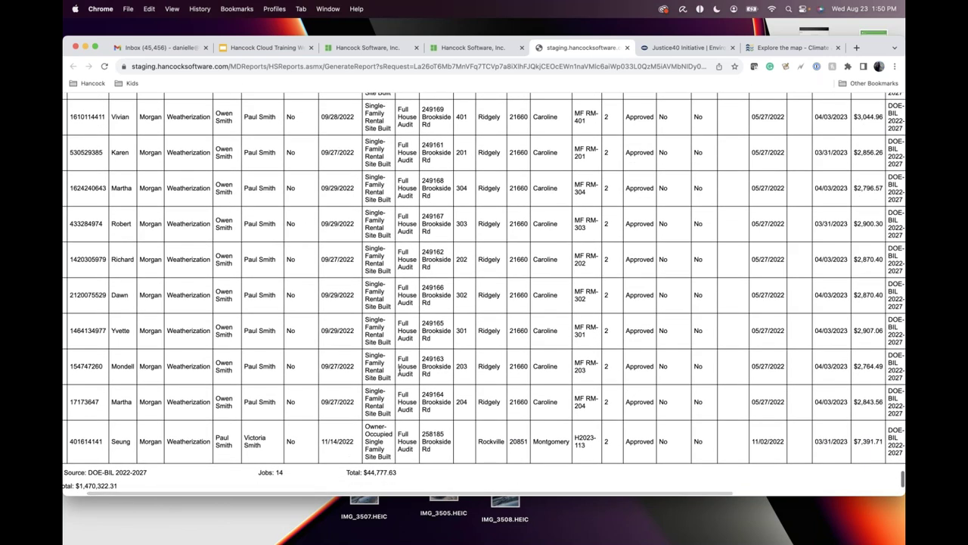
scroll(484, 295, "up", 20)
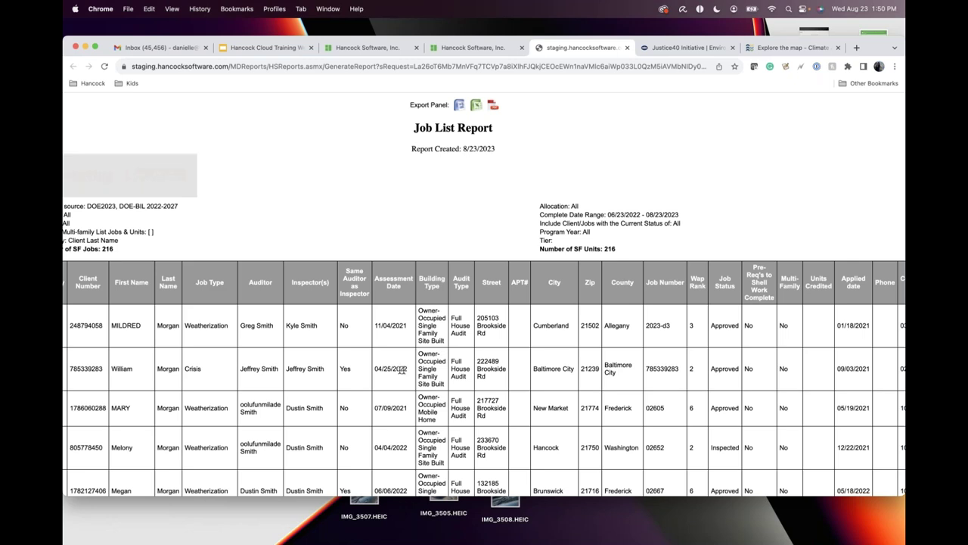
scroll(400, 369, "right", 6)
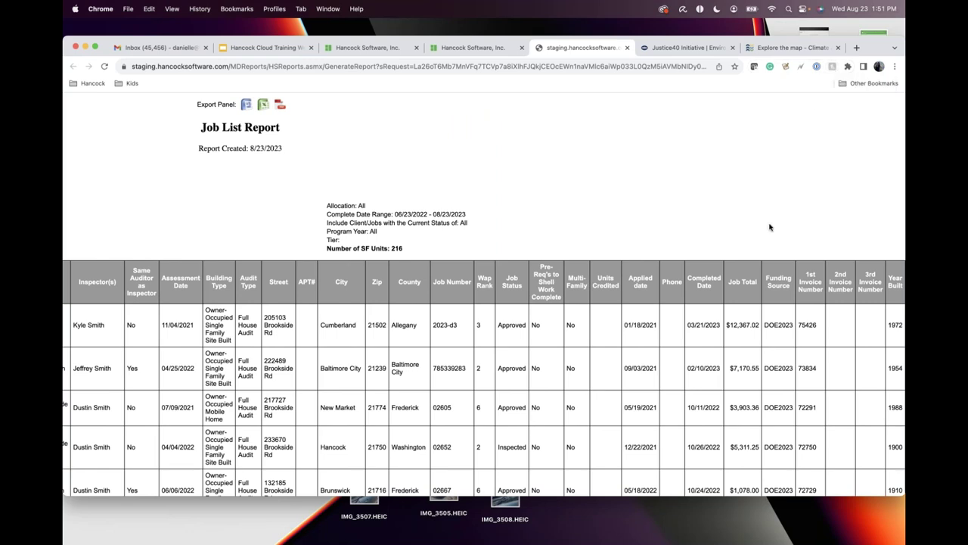
mouse_move(820, 538)
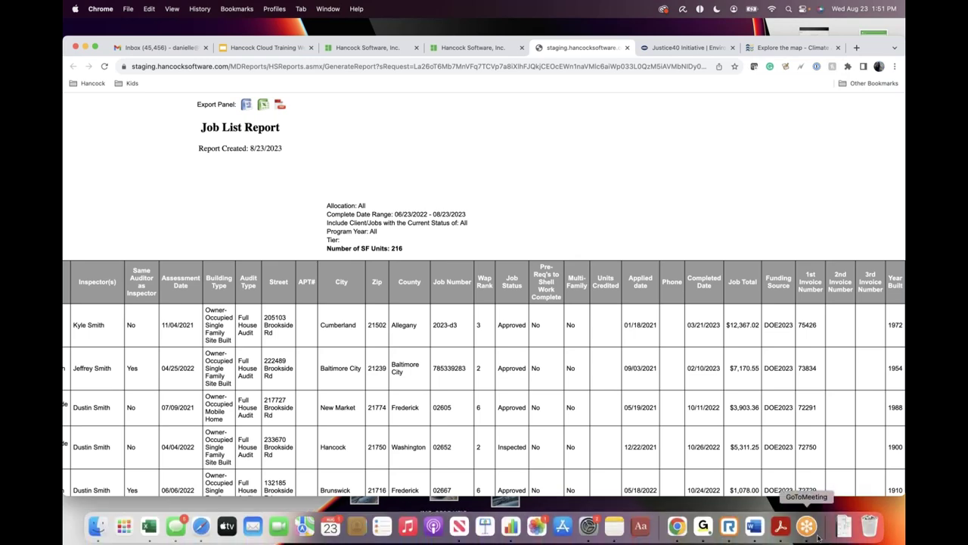
left_click(702, 527)
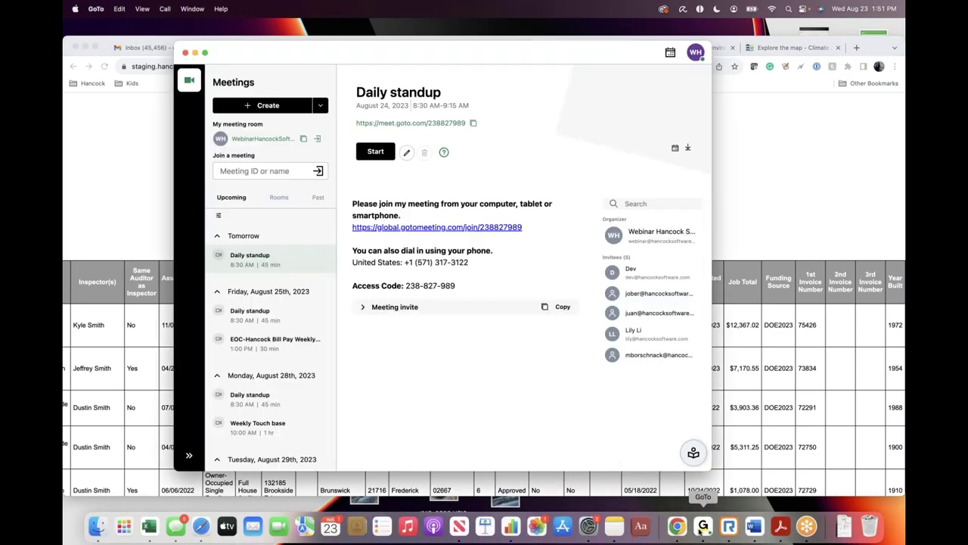
right_click(702, 526)
mouse_move(717, 440)
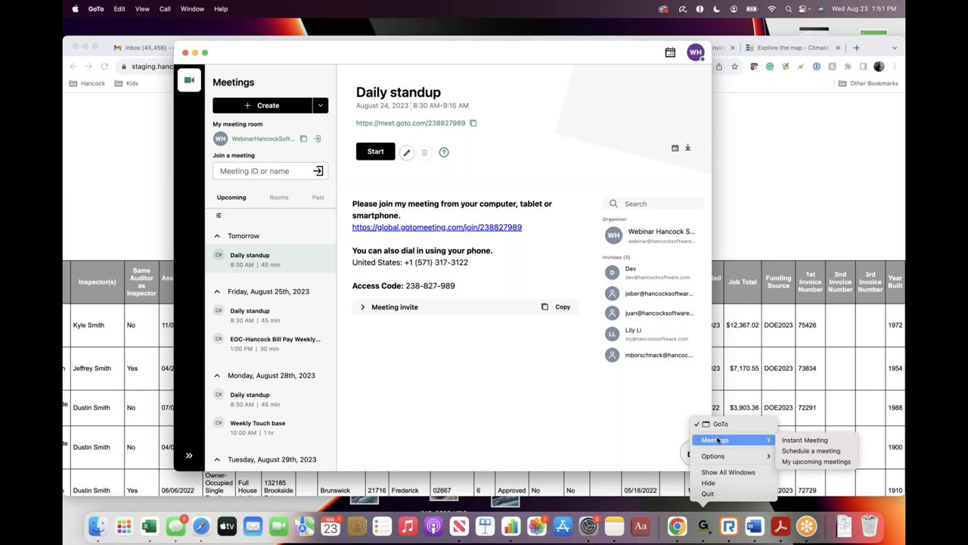
left_click(719, 425)
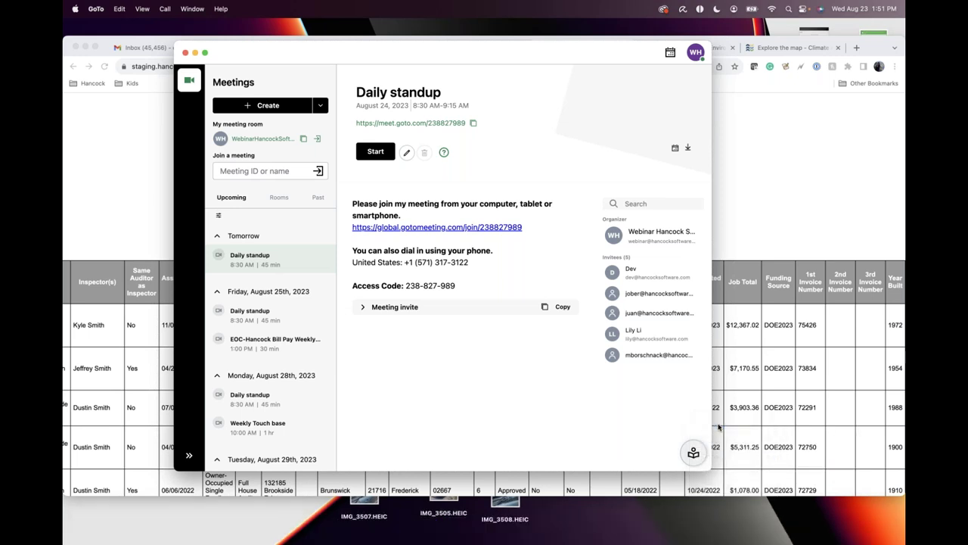
mouse_move(710, 531)
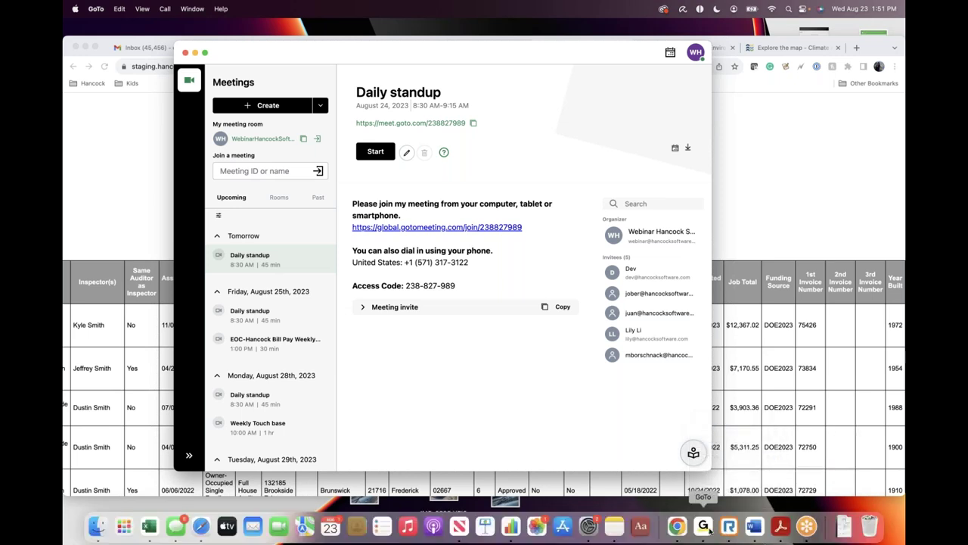
right_click(709, 529)
left_click(594, 434)
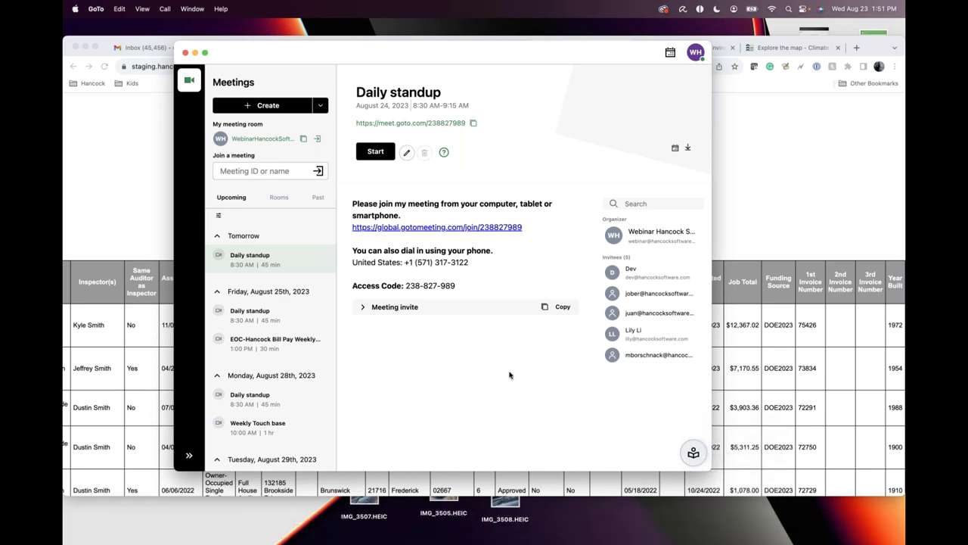
left_click(195, 53)
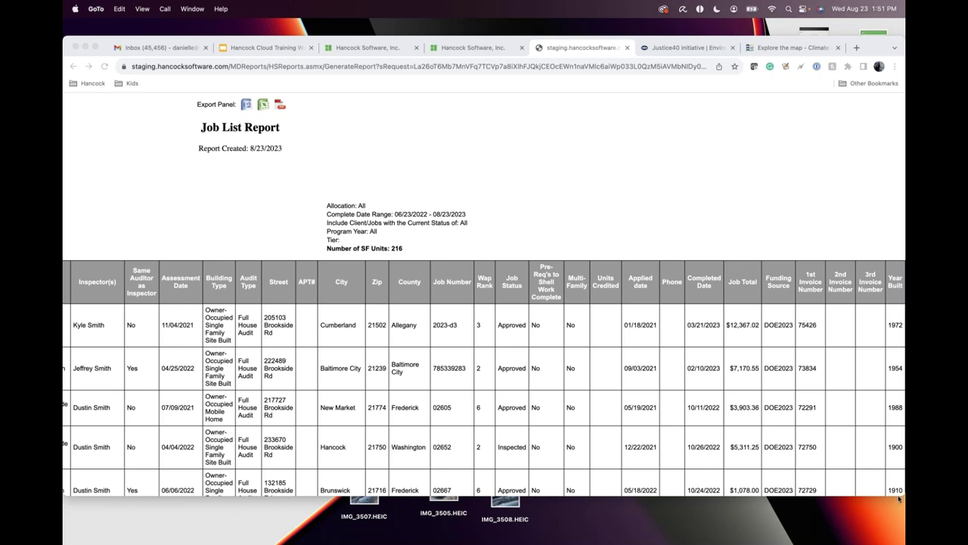
Maximize Chrome, return to Hancock Cloud, close Project Detail and sign out of Kentucky Testing
left_click_drag(898, 491, 904, 544)
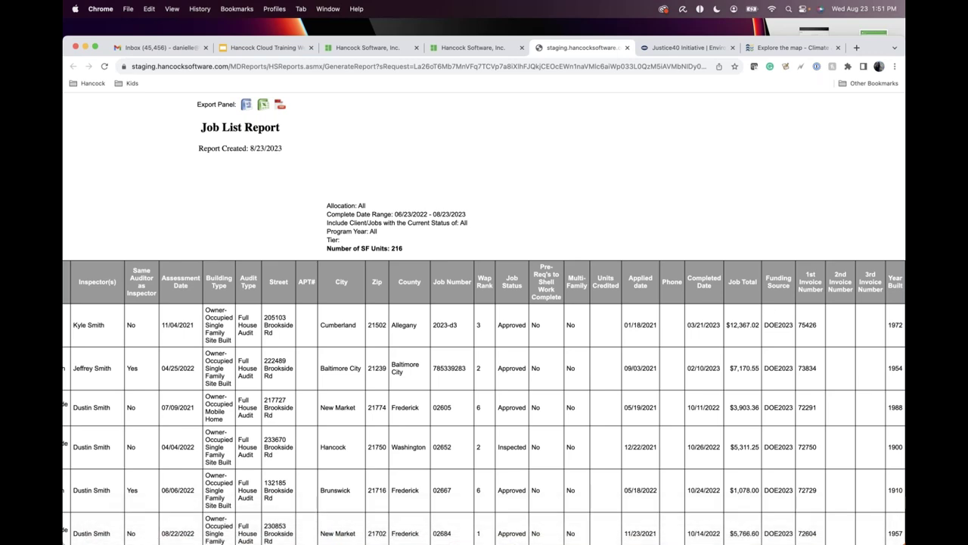
left_click(388, 47)
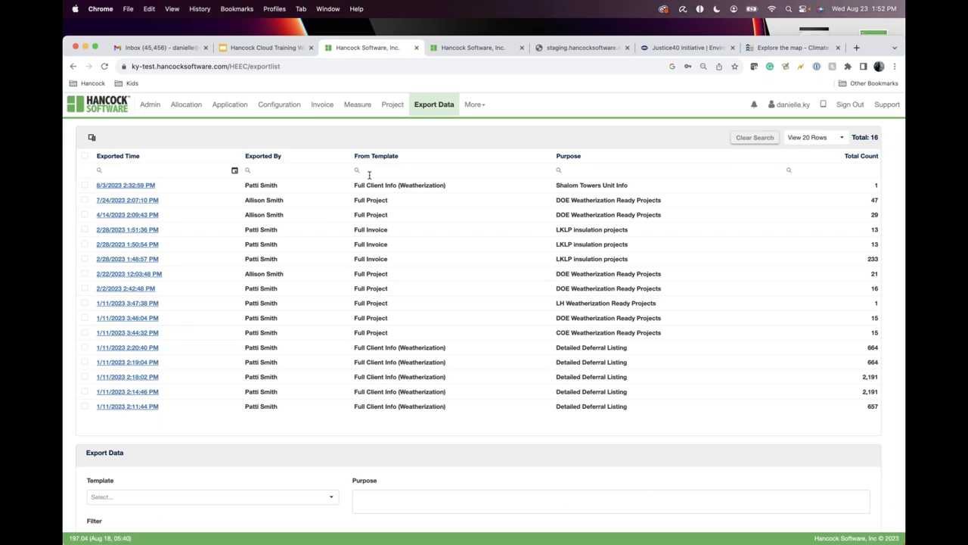
left_click(393, 105)
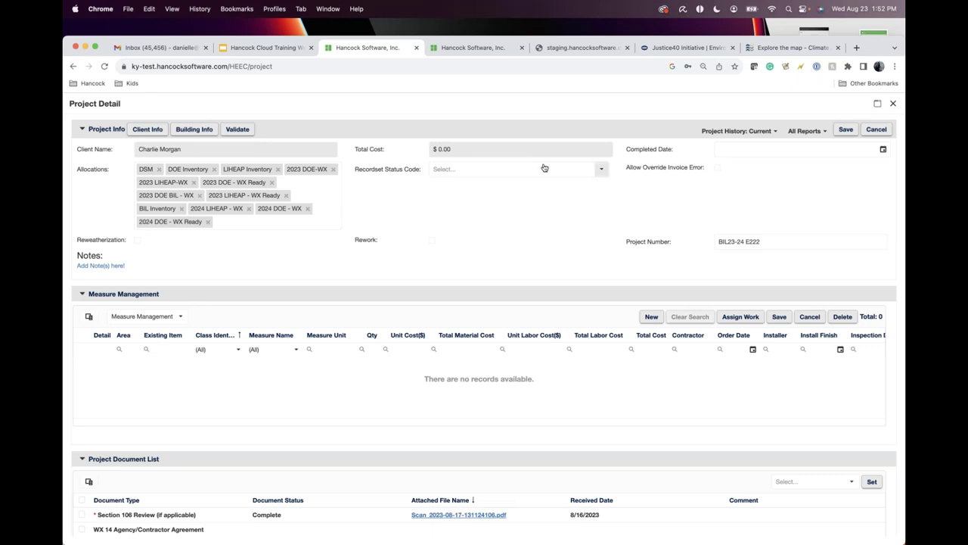
left_click(894, 106)
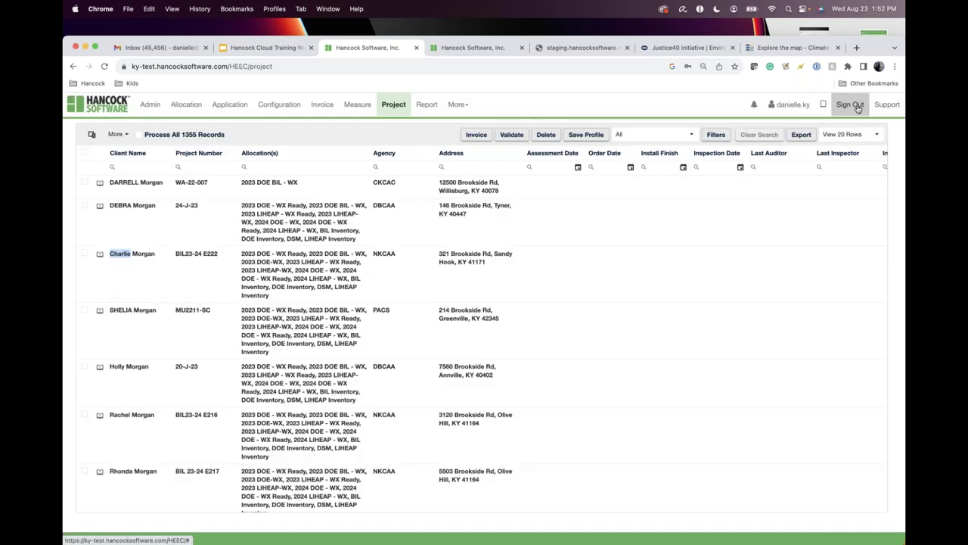
left_click(850, 105)
left_click(137, 66)
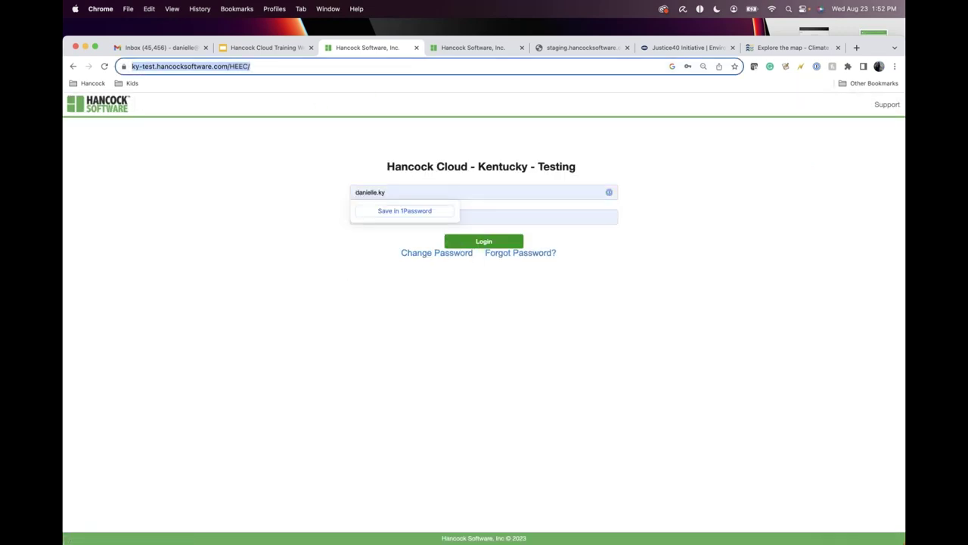
left_click(165, 66)
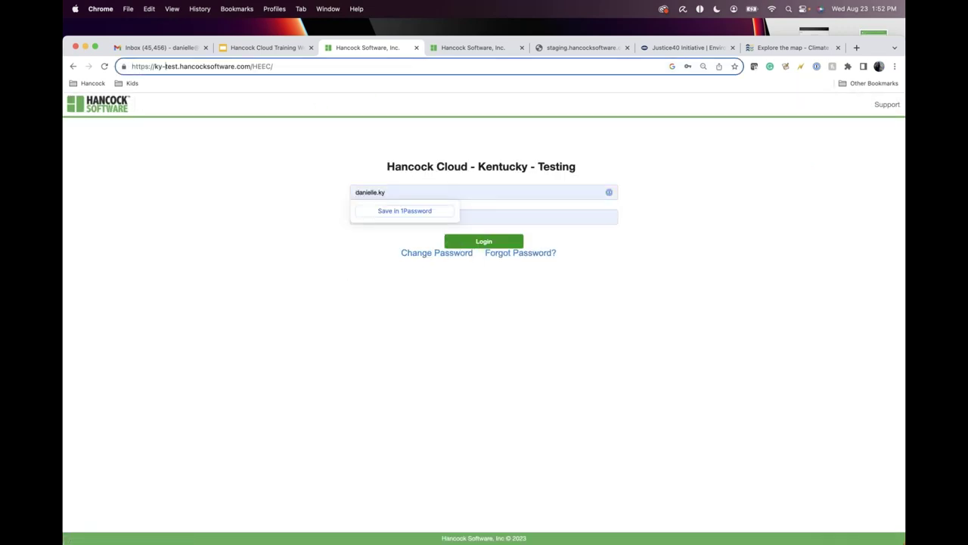
Return to the Google Slides deck showing the Justice40 Data Tracking and Reporting Webinar title slide
left_click(261, 49)
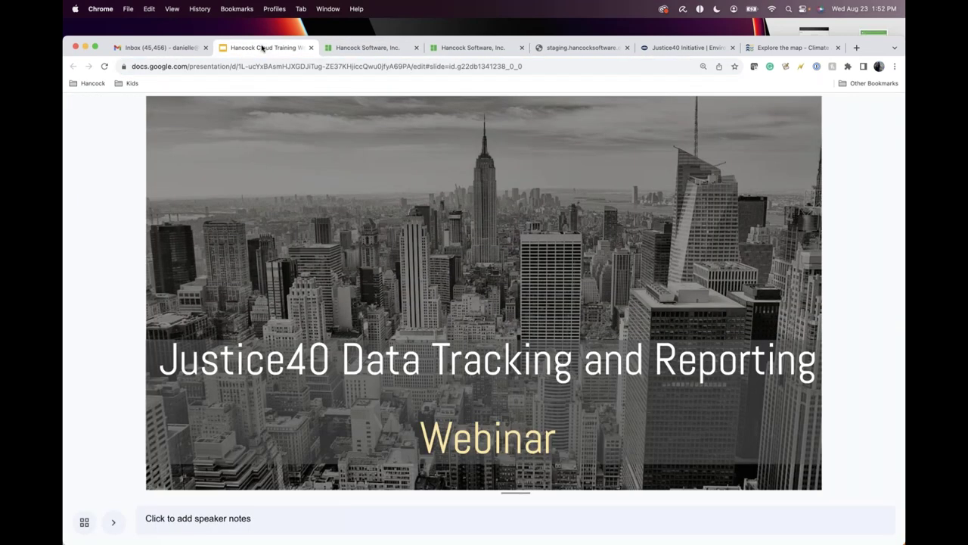
mouse_move(730, 536)
Load hancocksoftware.com in a new Chrome tab
left_click(856, 47)
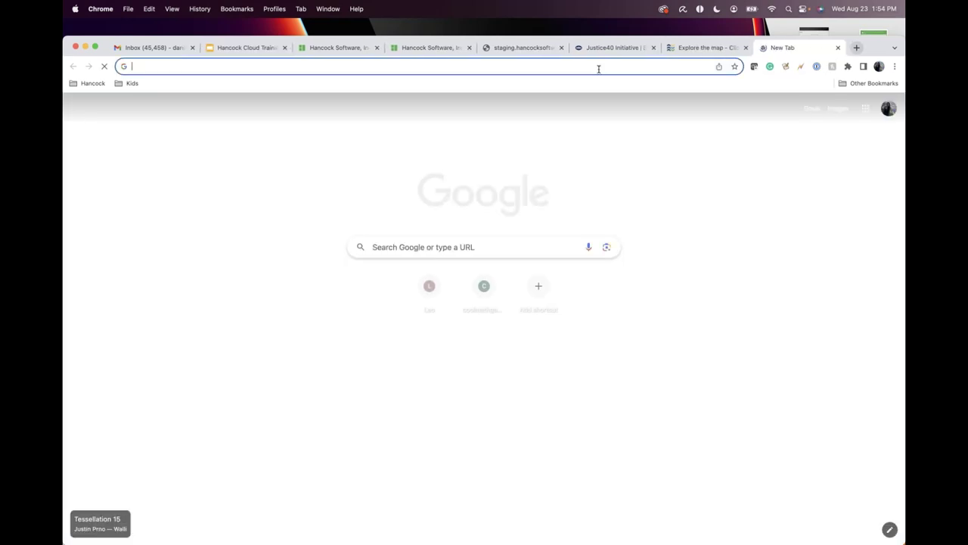
left_click(598, 67)
type("www.h")
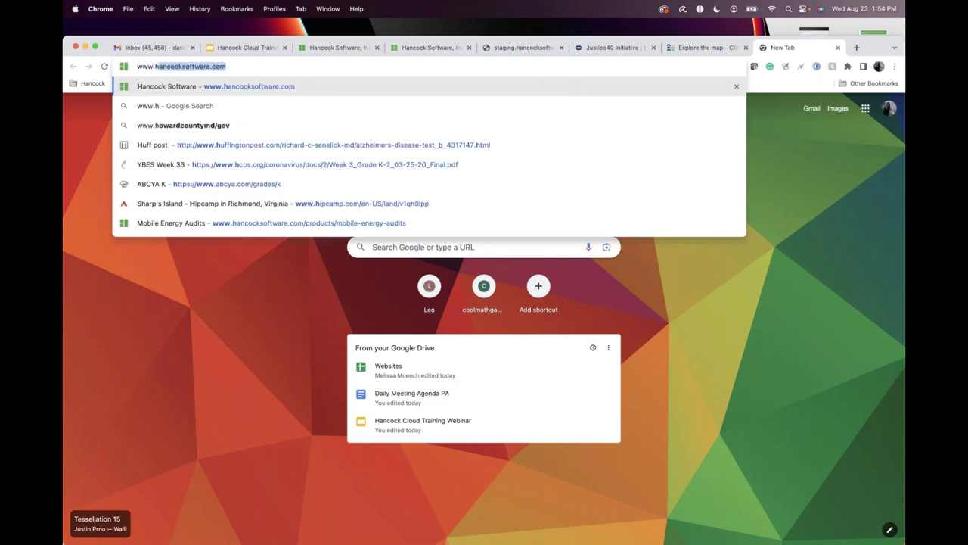
key("Return")
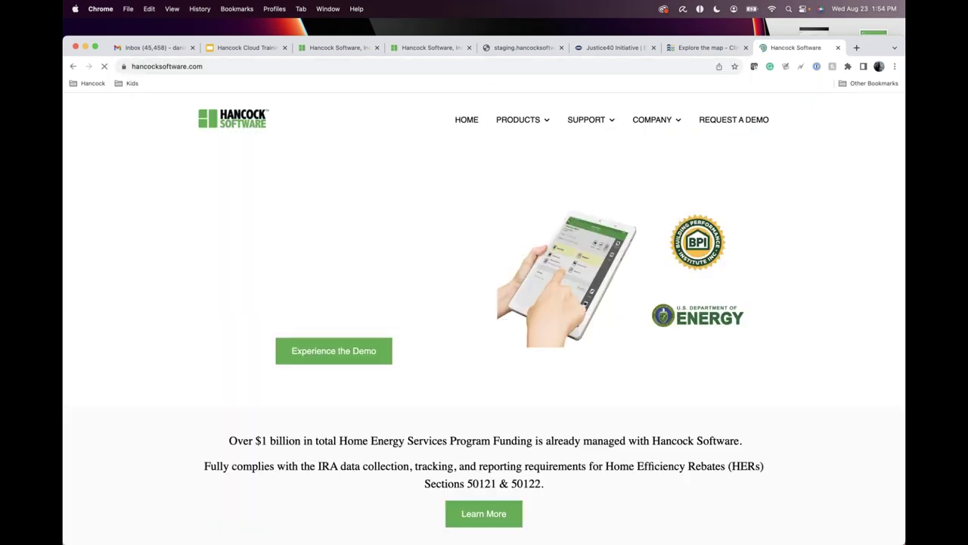
Go to Support > Webinars & BPI CEU Training and browse the webinar and article cards
mouse_move(597, 119)
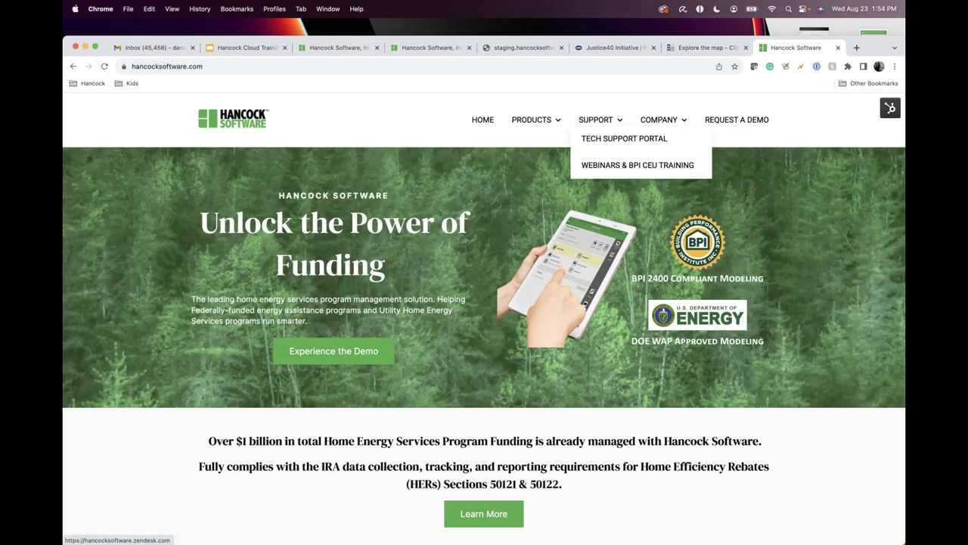
left_click(617, 166)
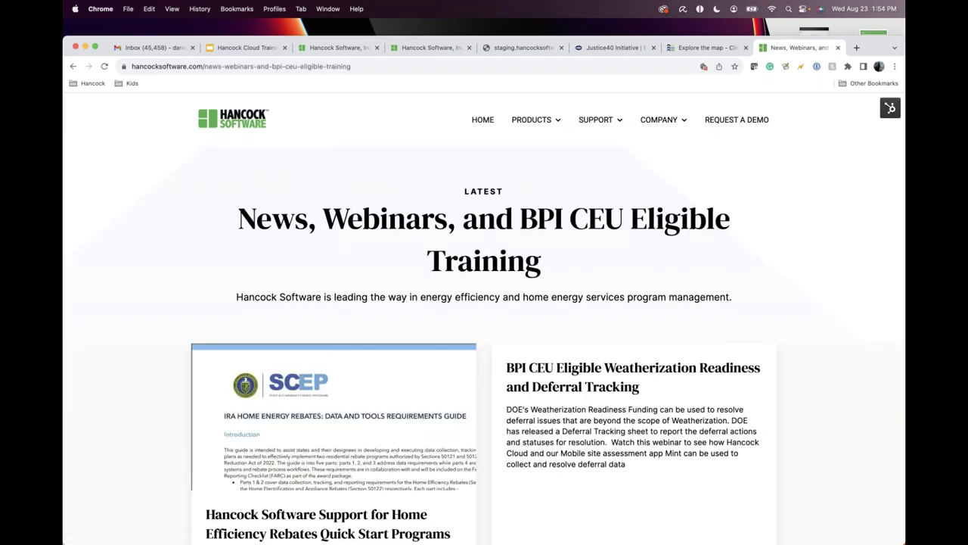
scroll(550, 261, "down", 5)
scroll(550, 261, "down", 2)
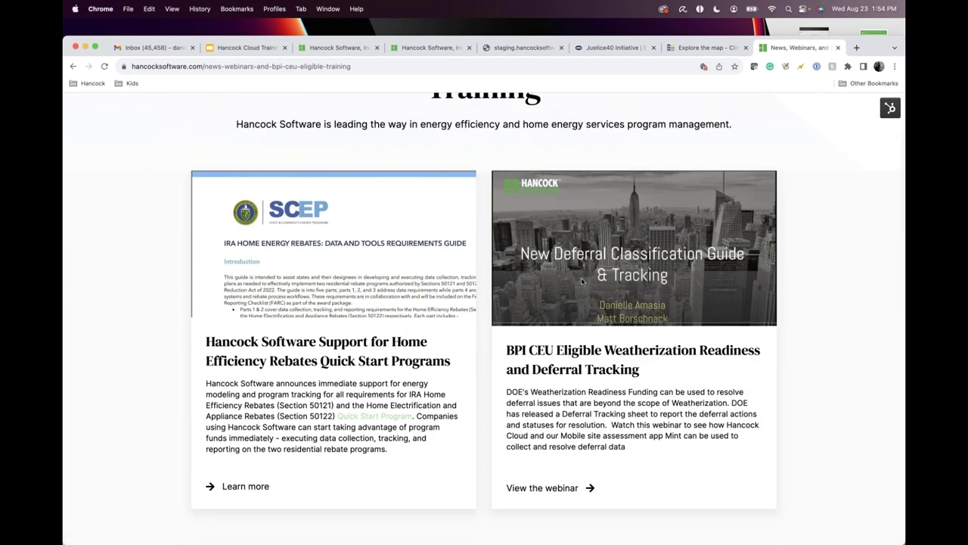
scroll(488, 300, "down", 2)
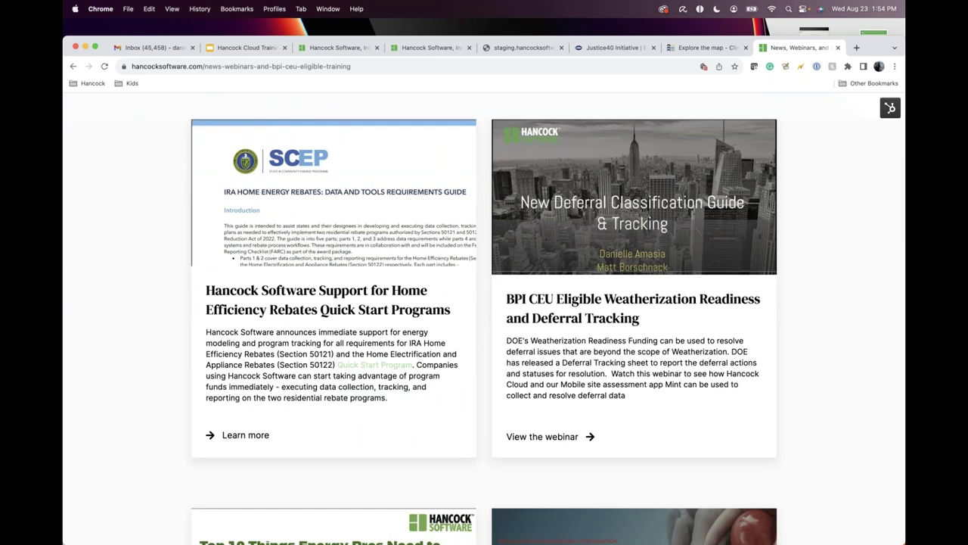
scroll(615, 387, "down", 7)
scroll(615, 385, "down", 10)
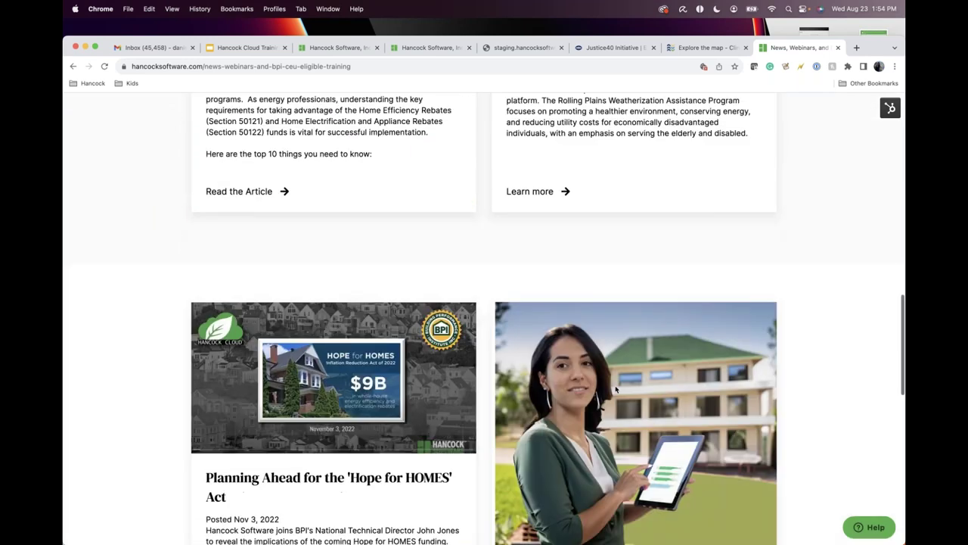
scroll(615, 387, "up", 20)
scroll(615, 388, "up", 3)
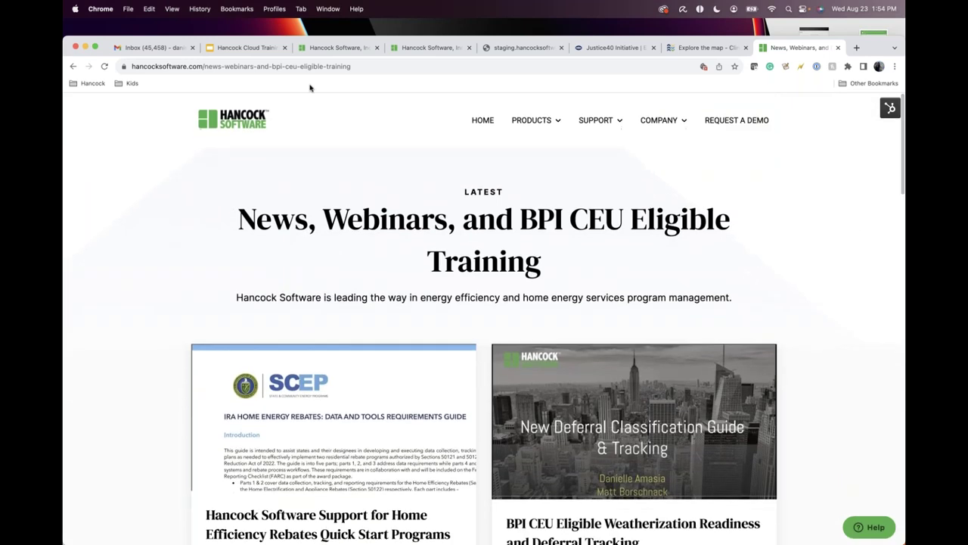